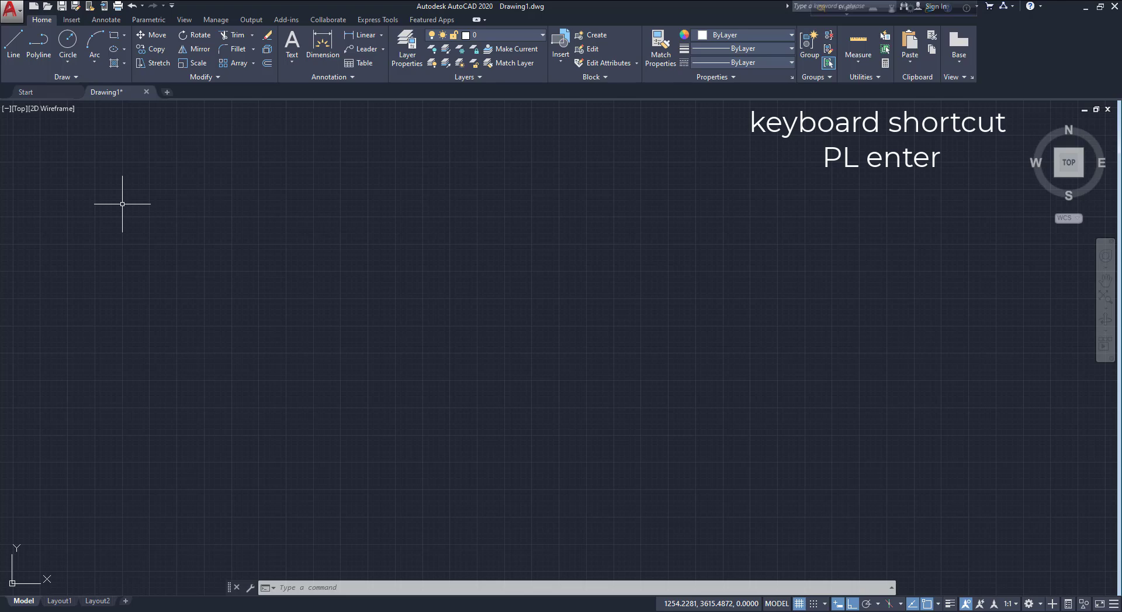
Draw a rectangle about 1674 by 1181 units as one polyline and select it to check the object.
click(42, 54)
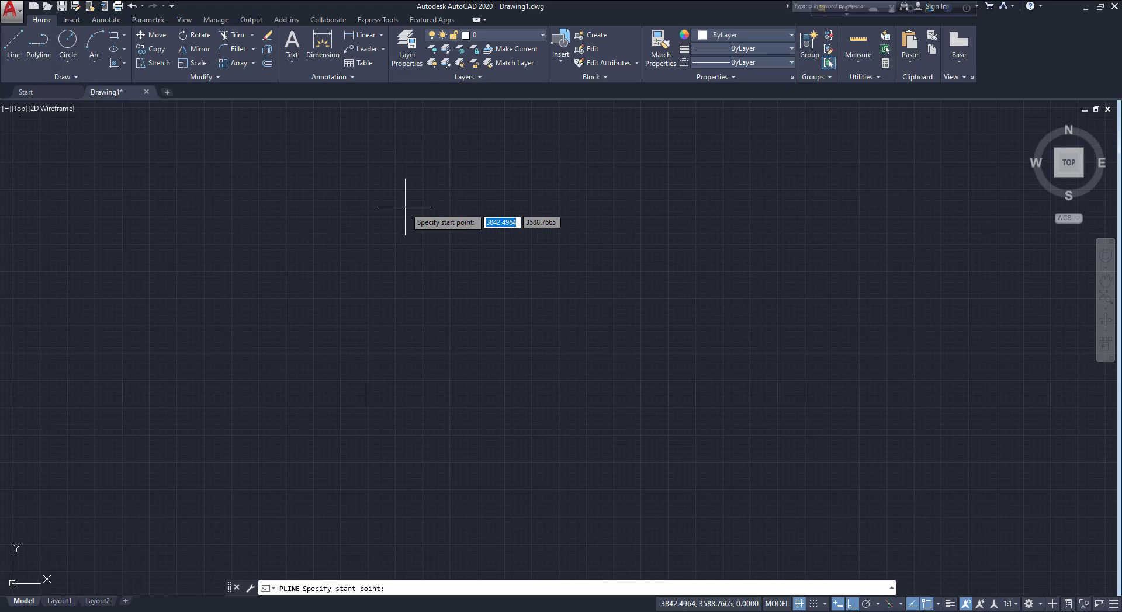
click(337, 220)
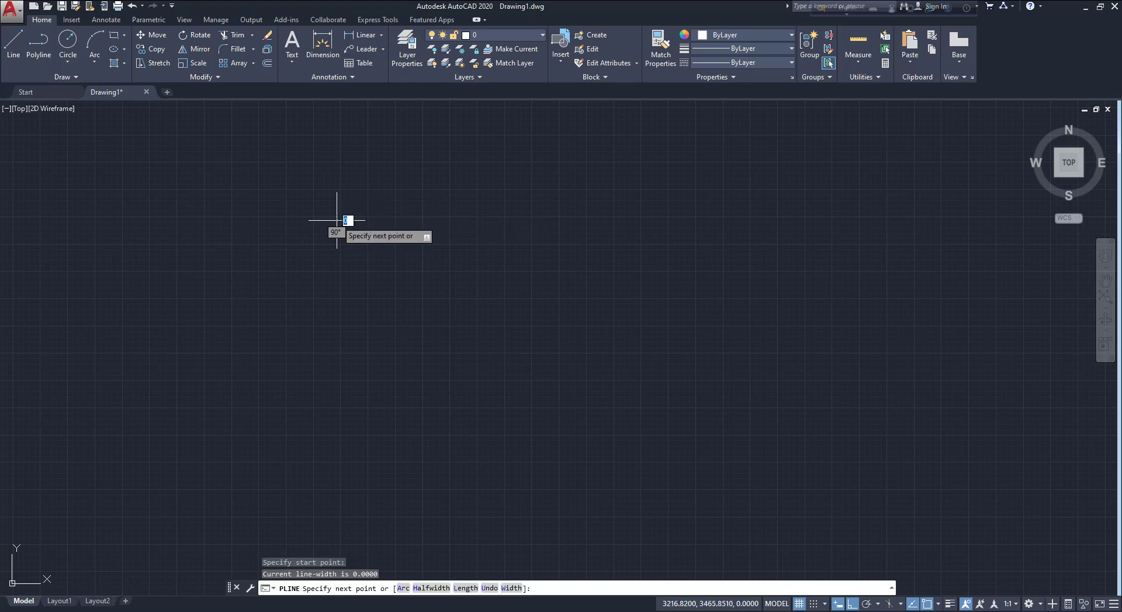
click(518, 220)
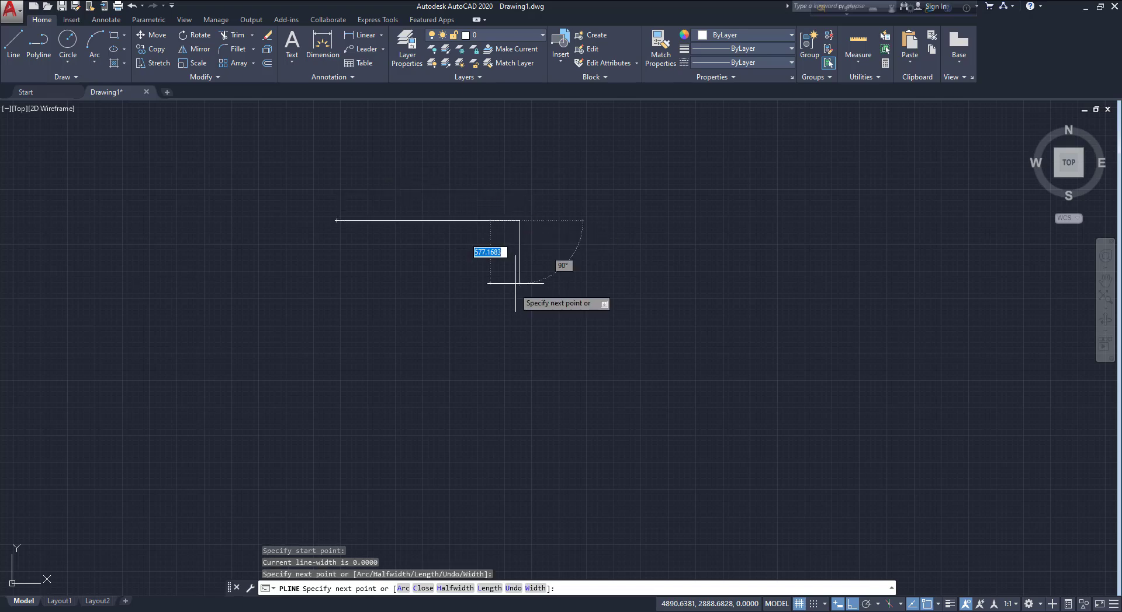
click(519, 349)
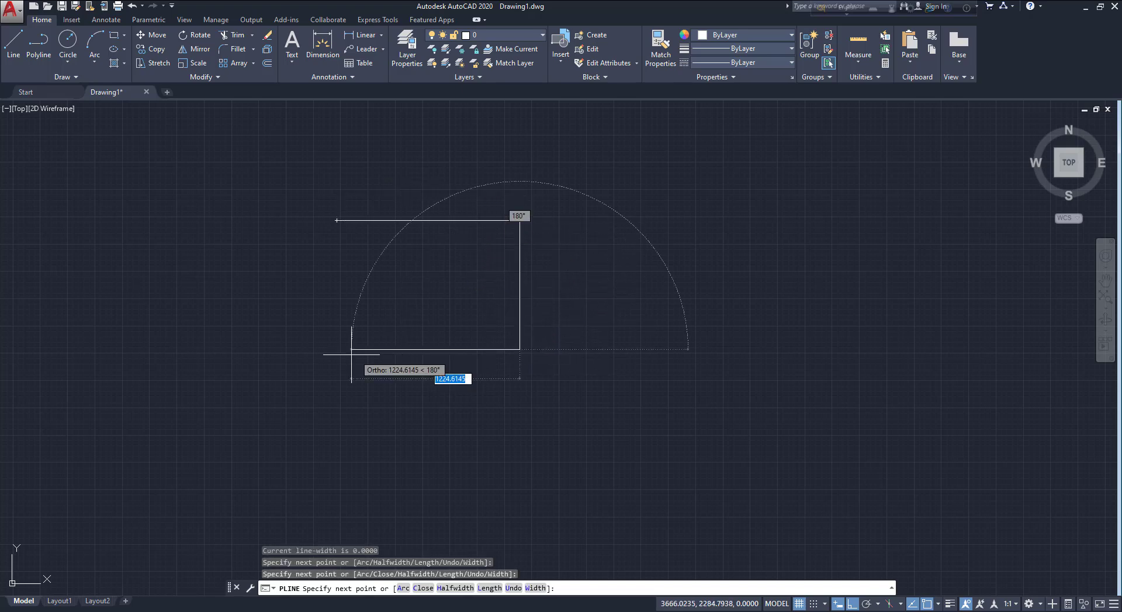
click(337, 302)
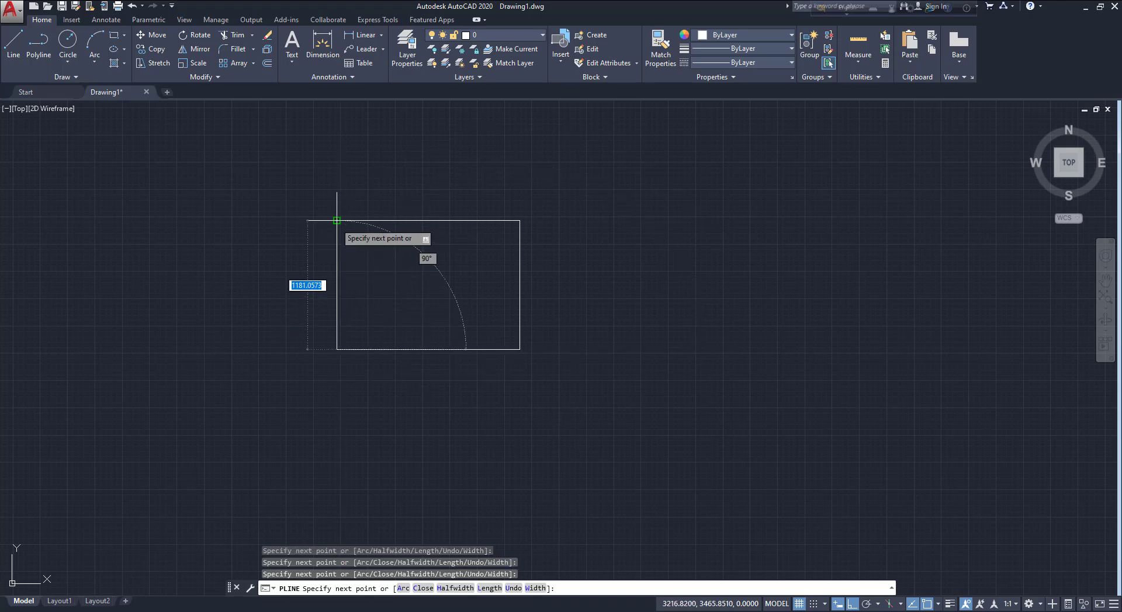
click(336, 220)
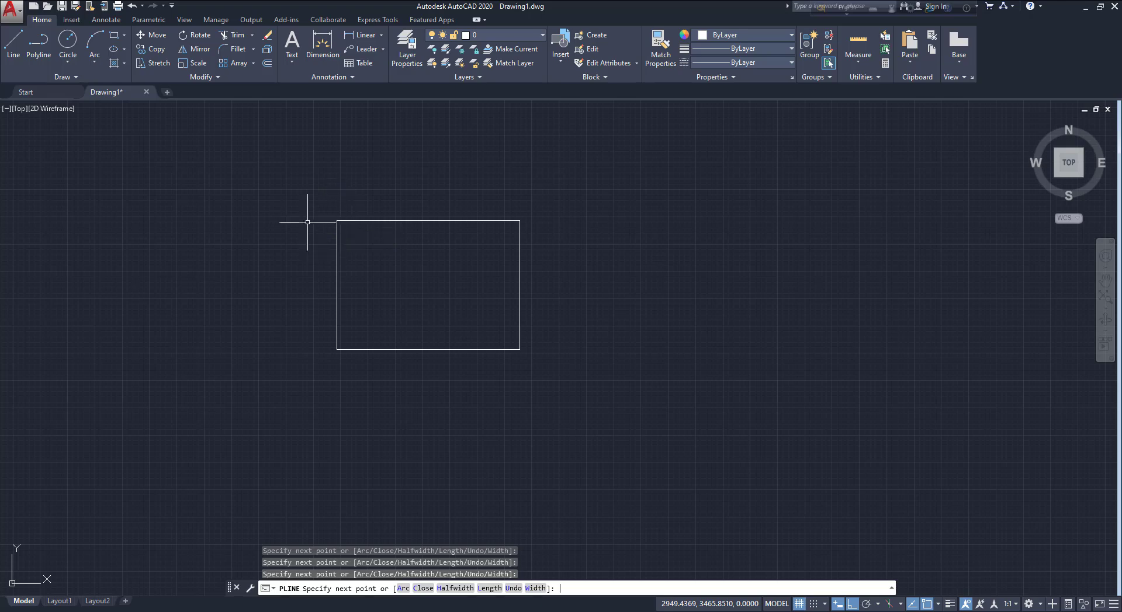
key(Return)
click(375, 221)
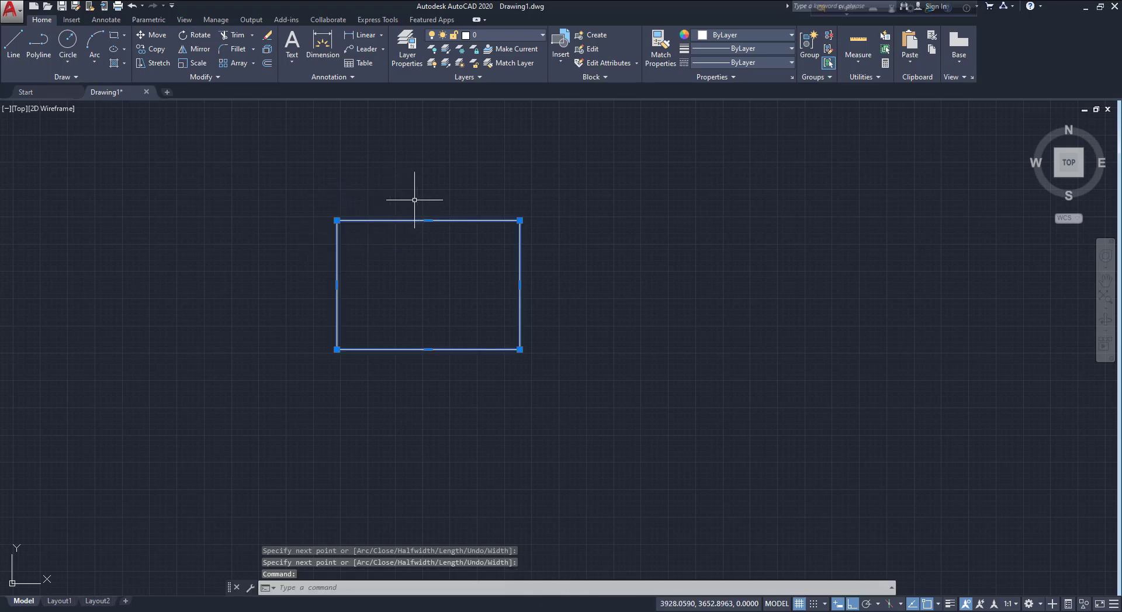
key(Escape)
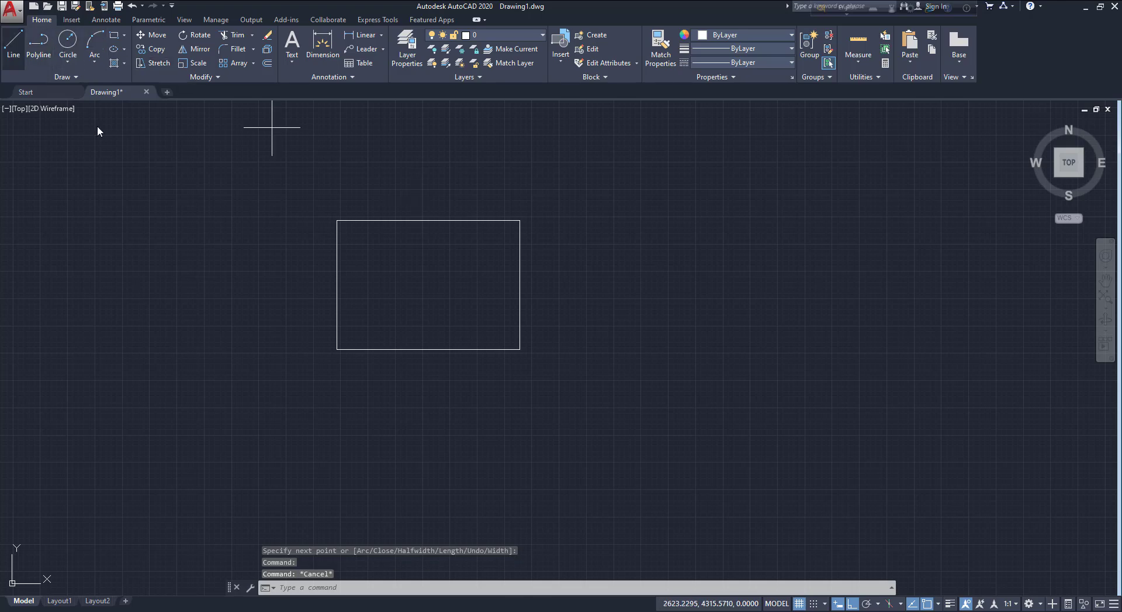
Draw a second rectangle about 1401 by 1181 units with the Line command, to the right of the polyline rectangle.
text(l)
key(space)
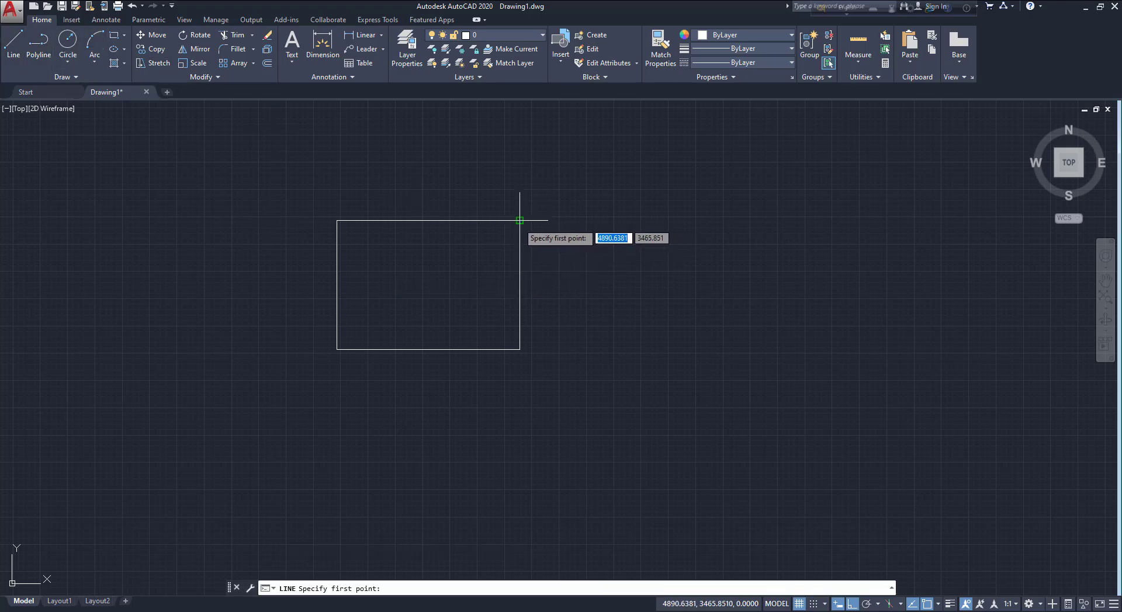
click(580, 220)
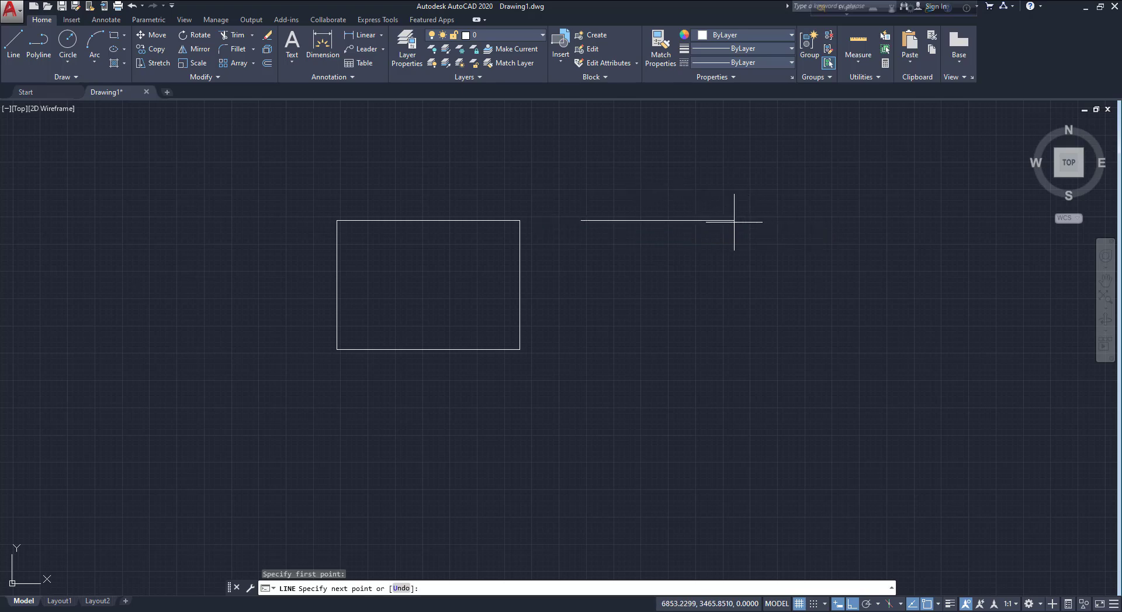
click(734, 221)
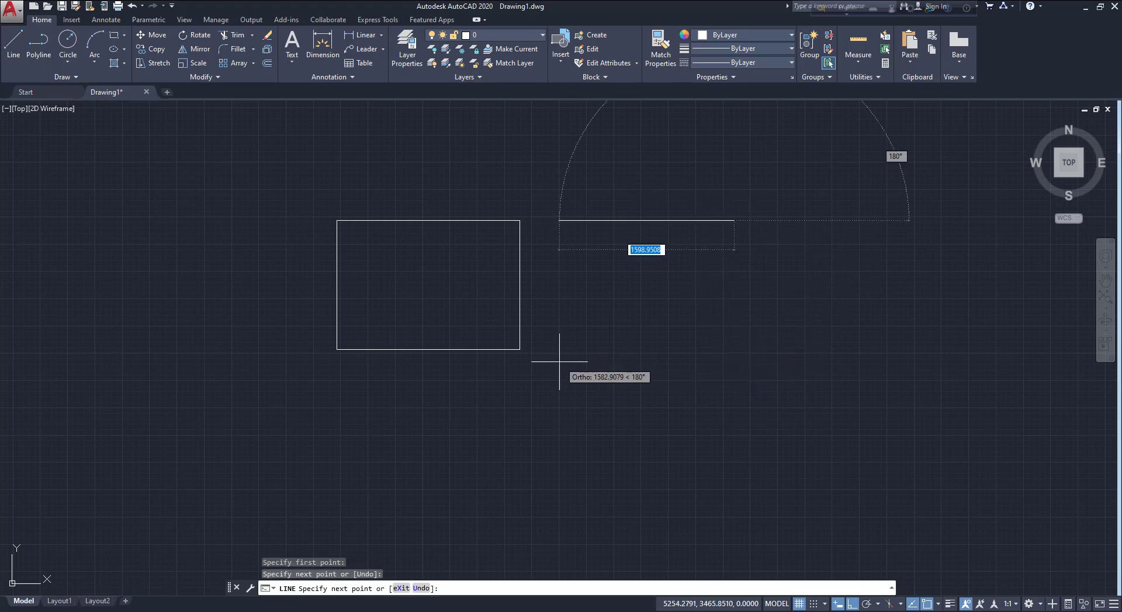
click(701, 349)
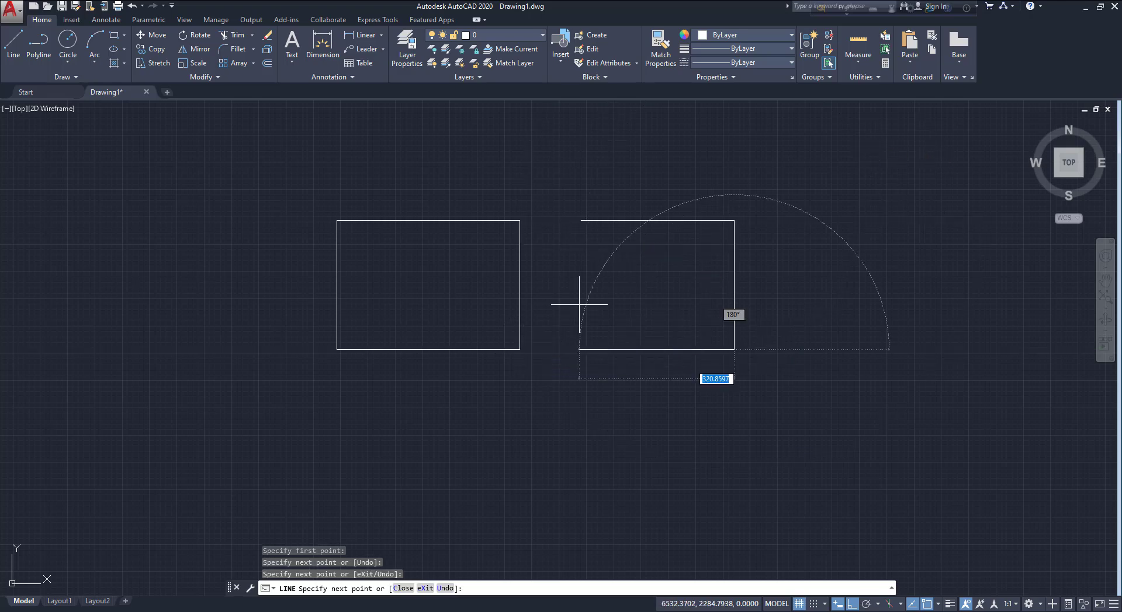
click(581, 222)
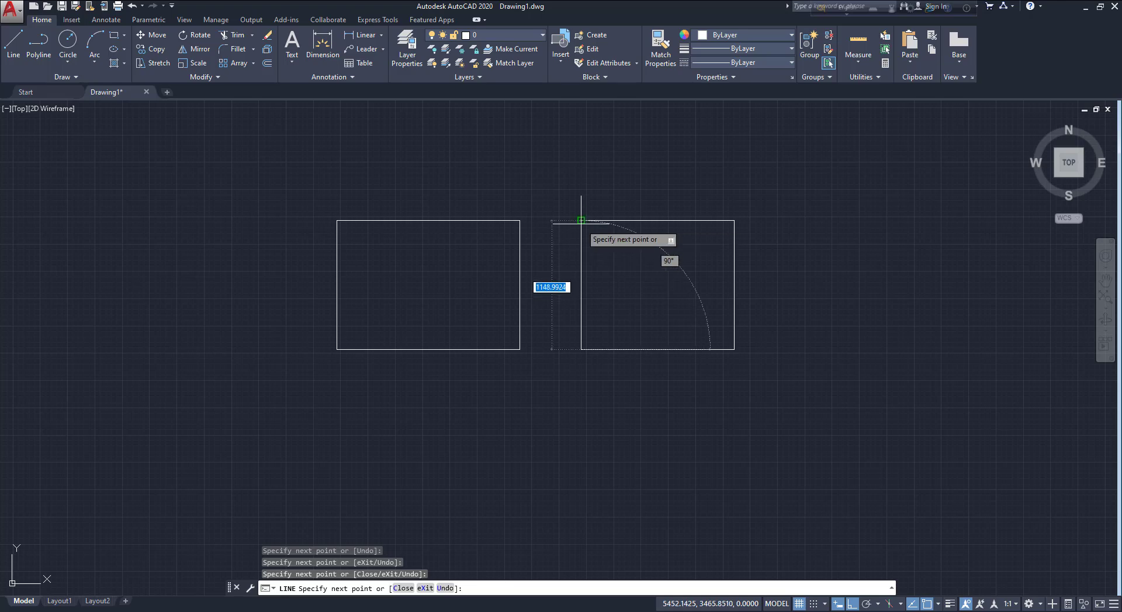
click(581, 220)
key(Return)
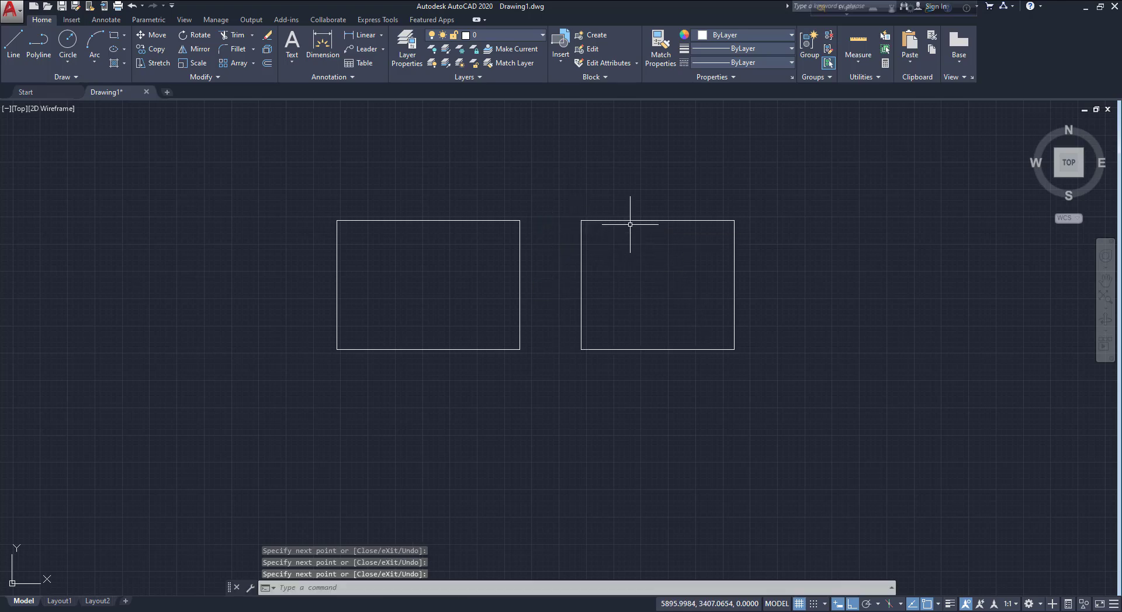
Check how the second rectangle's edges select by picking its upper and right lines, and clear the selection.
click(632, 221)
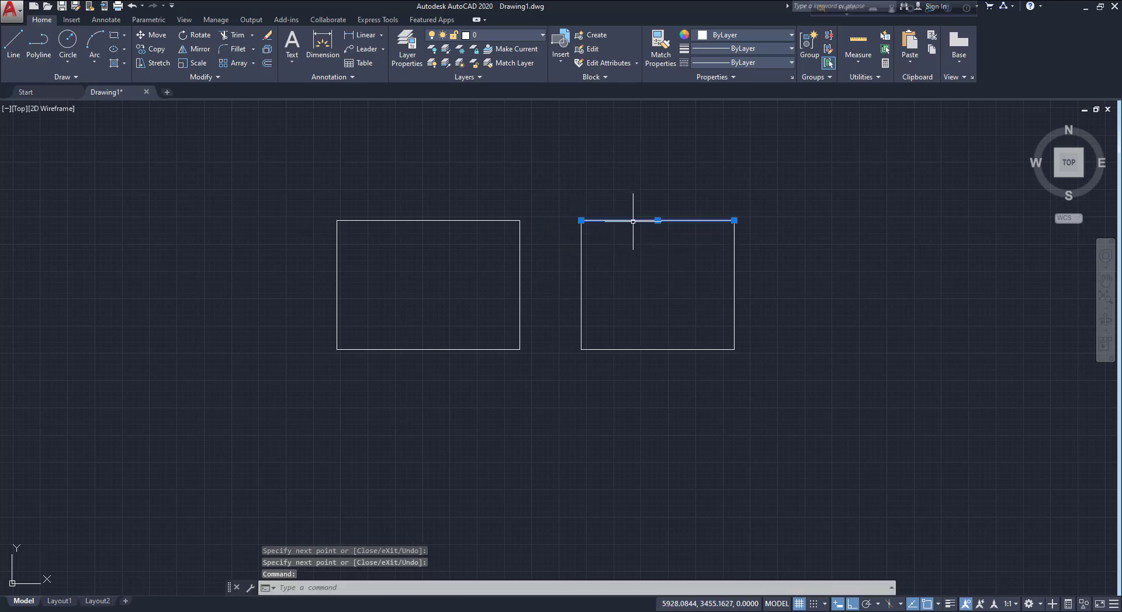
click(734, 278)
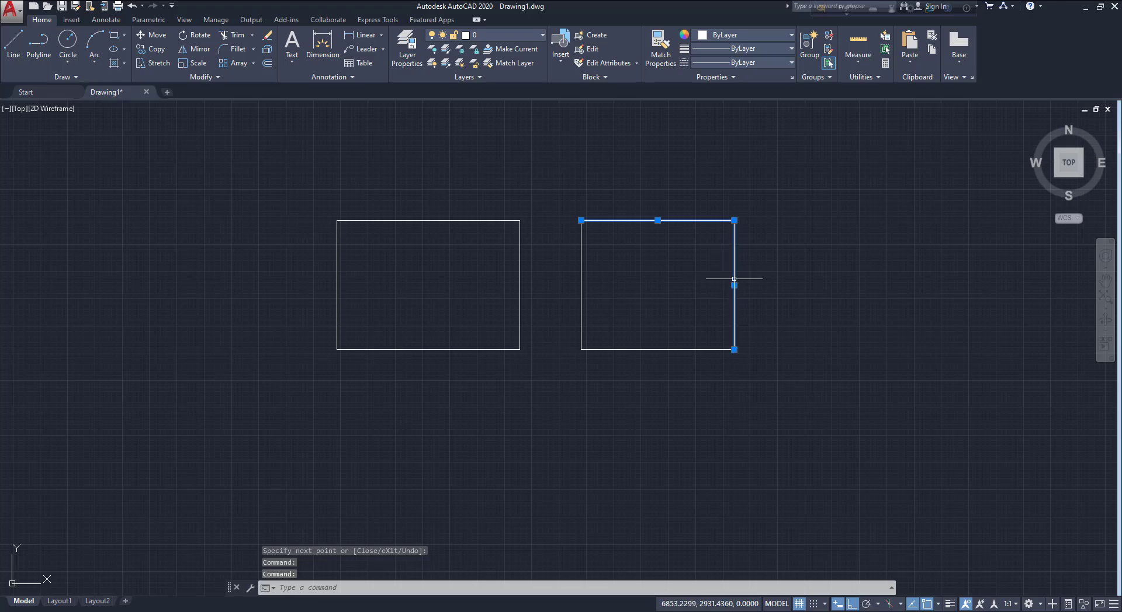
key(Escape)
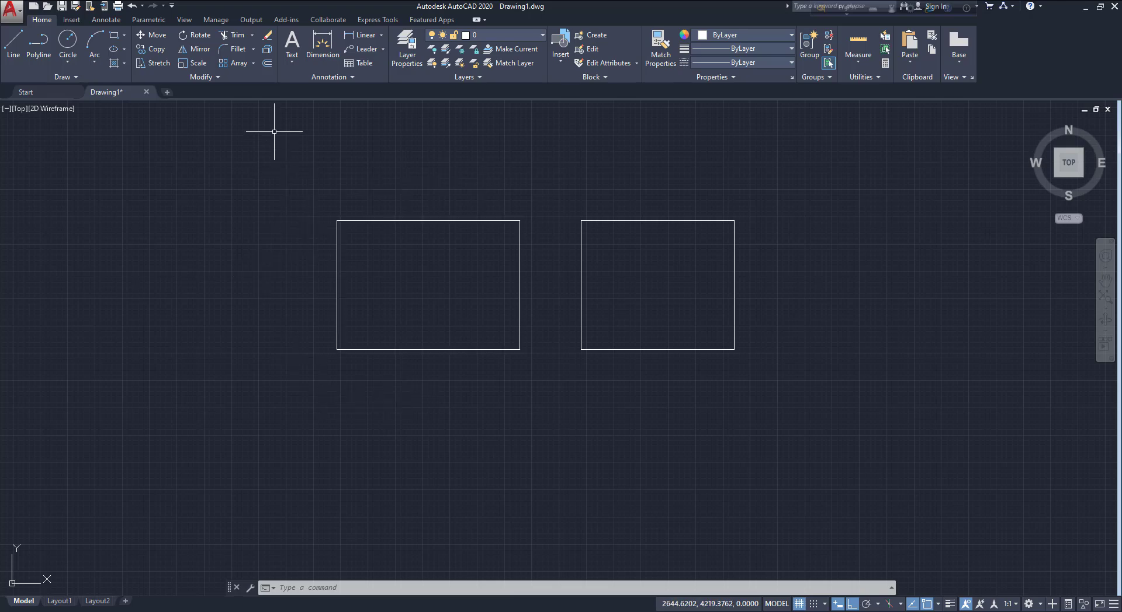
Explode the left polyline rectangle into separate lines.
click(267, 51)
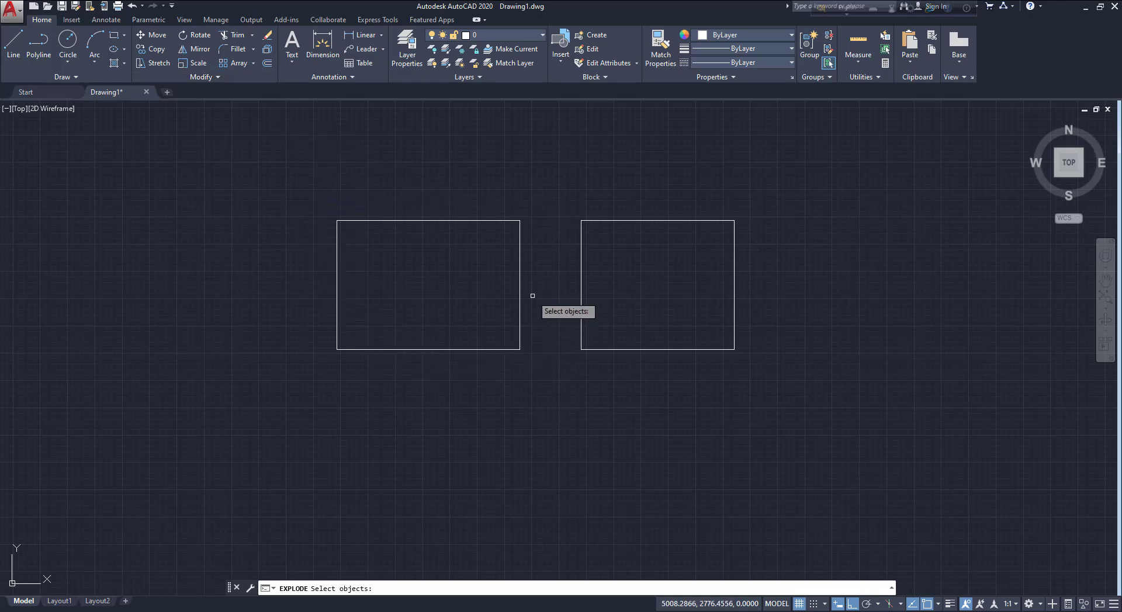
click(519, 253)
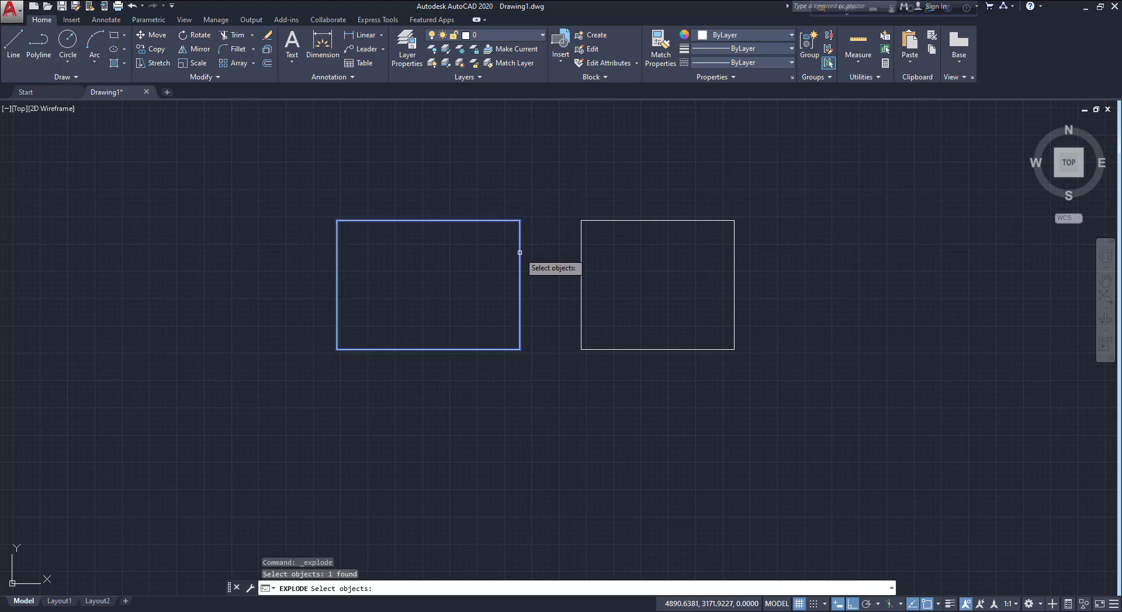
key(Return)
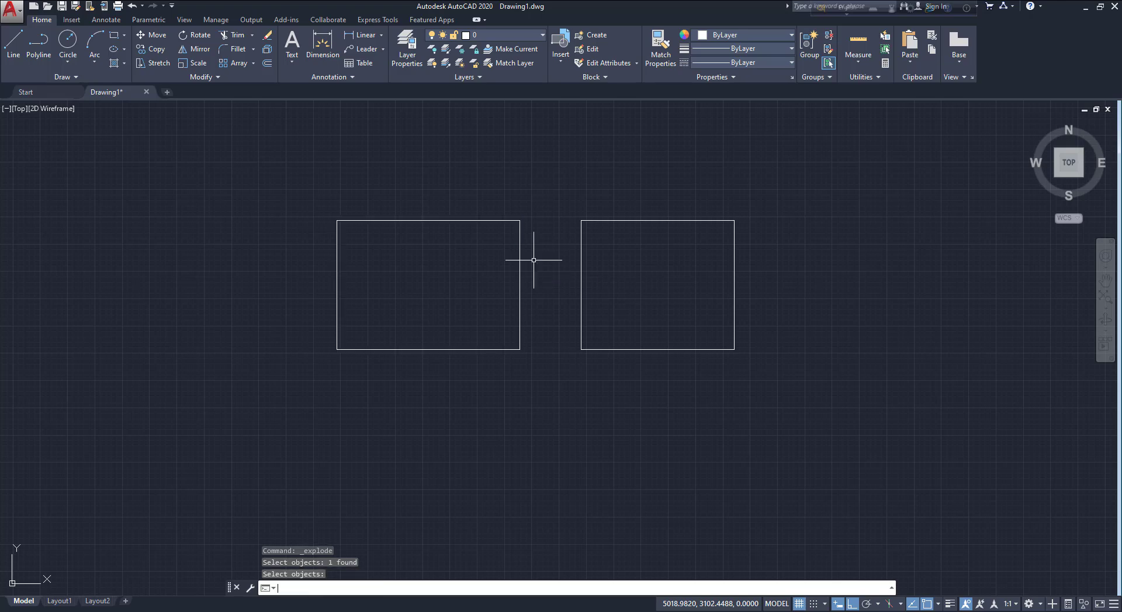
Check the exploded rectangle by selecting each of its four edges one by one, and clear the selection.
click(459, 219)
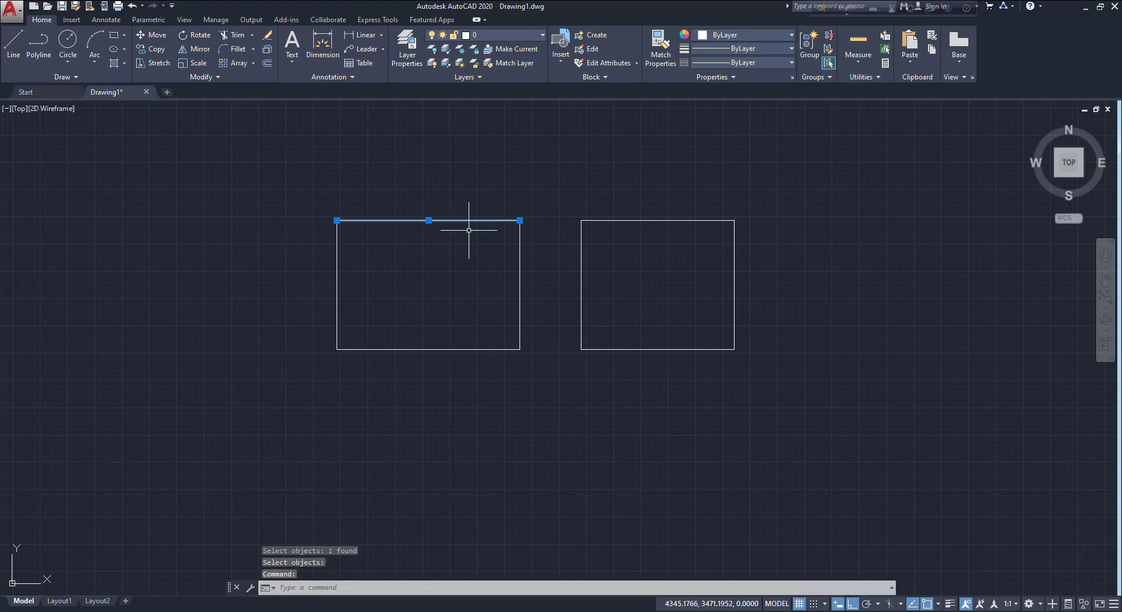
click(519, 261)
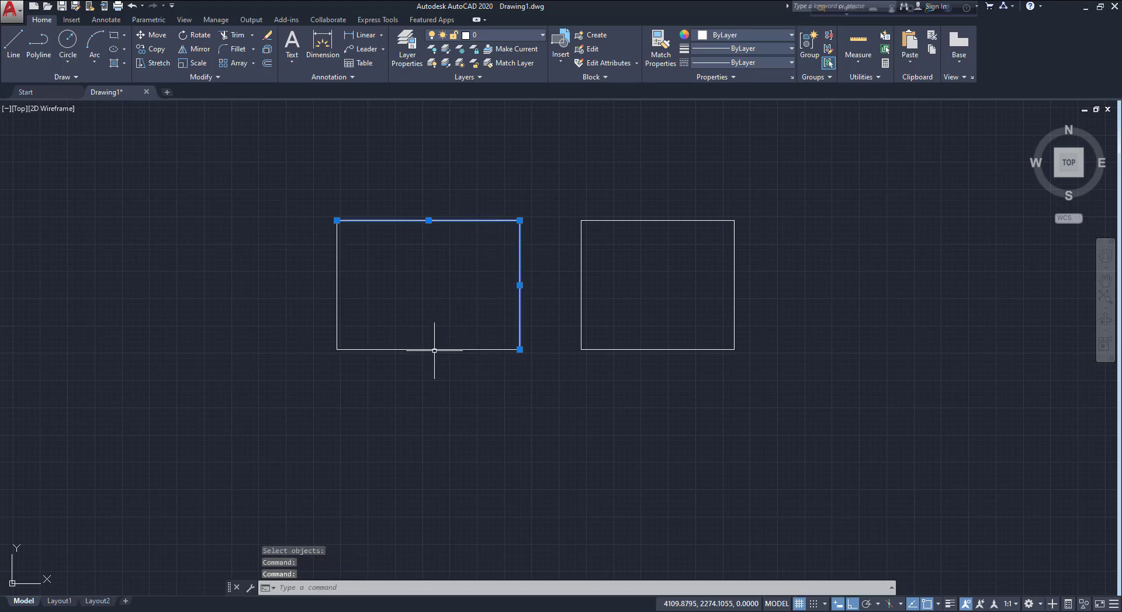
click(430, 349)
click(337, 307)
click(338, 308)
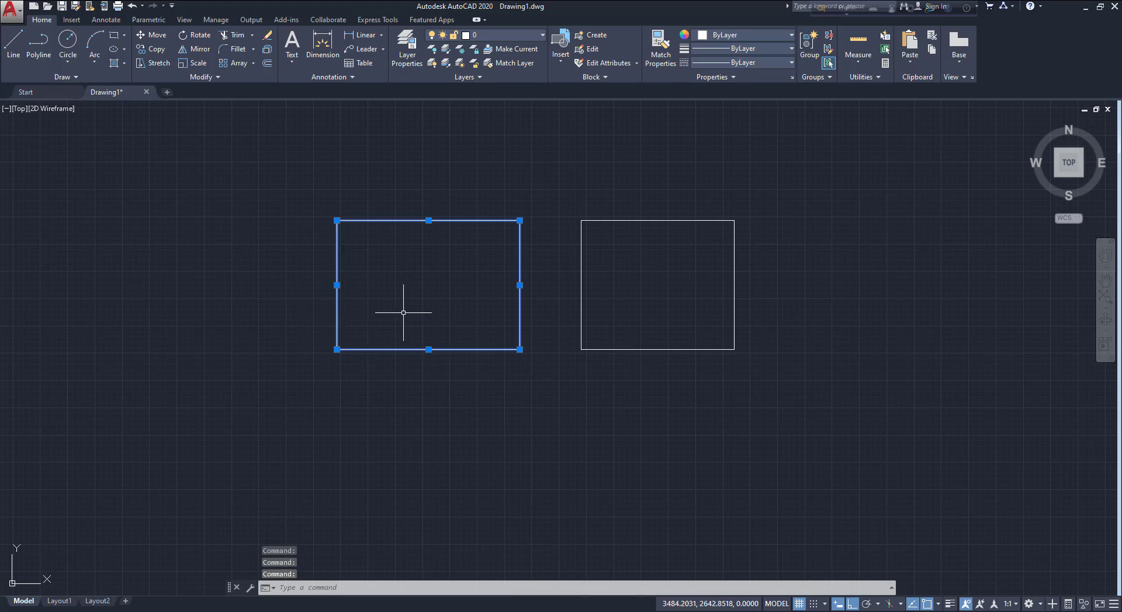
key(Escape)
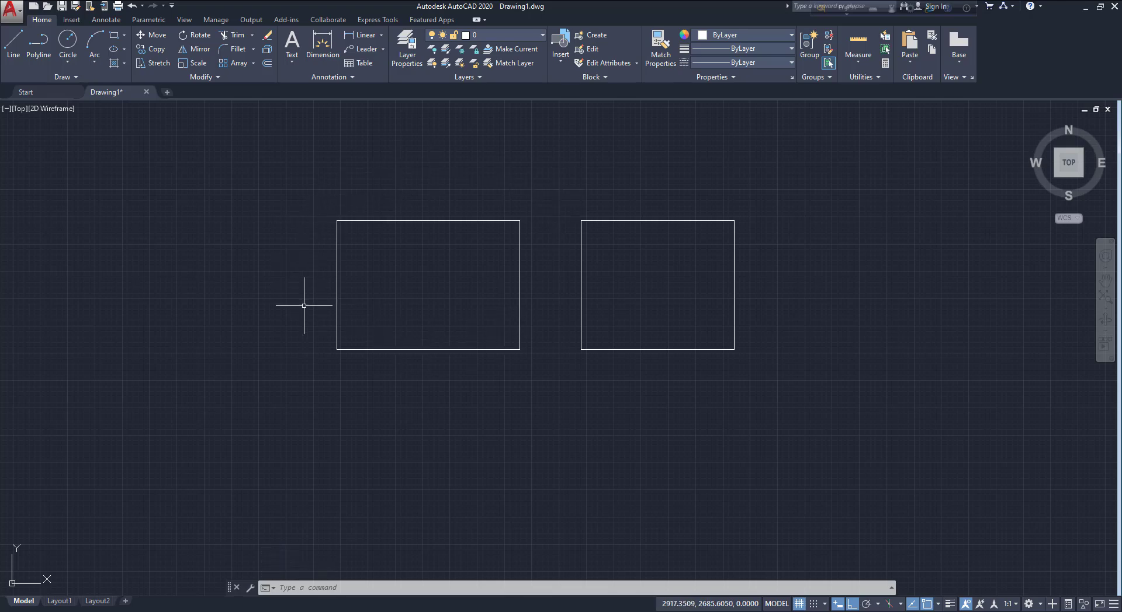
Join the four lines of the left rectangle into one polyline and select it to check the result.
click(219, 78)
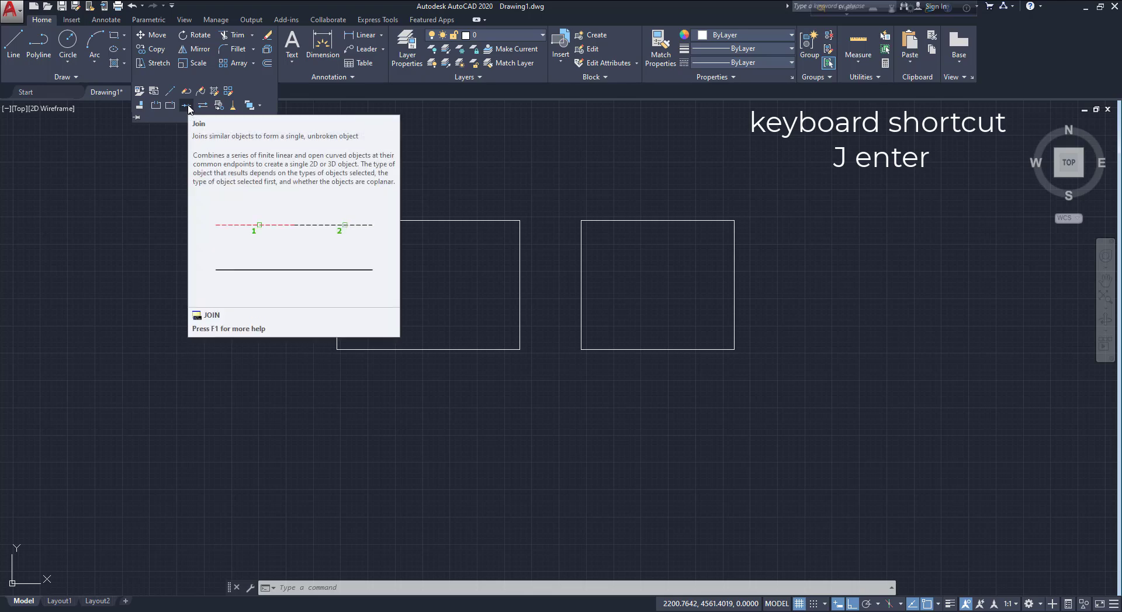
text(j)
key(Return)
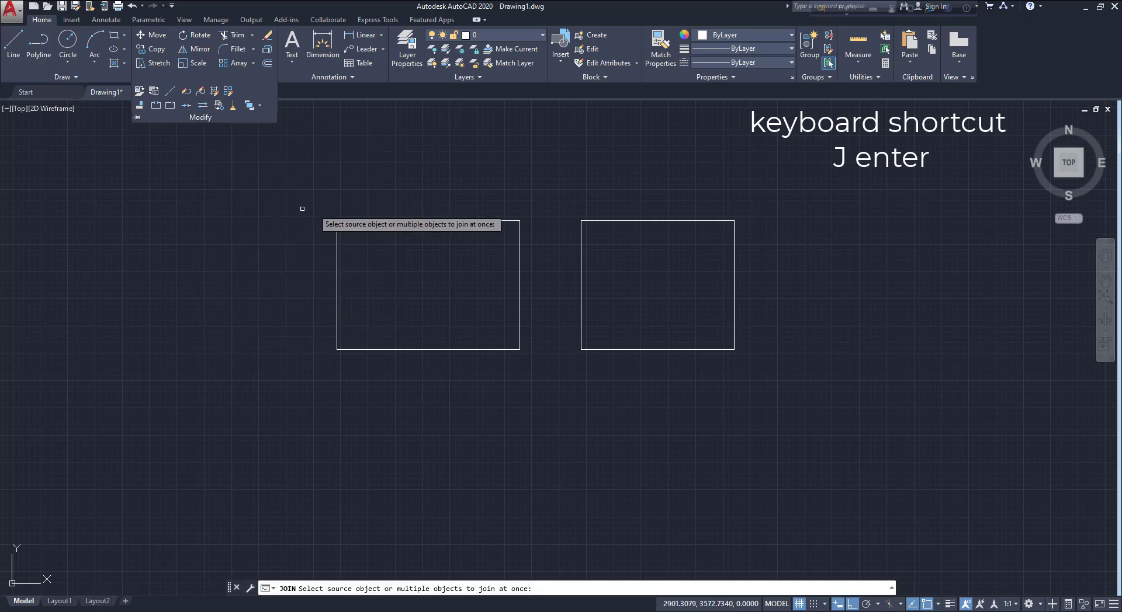
click(535, 196)
click(319, 370)
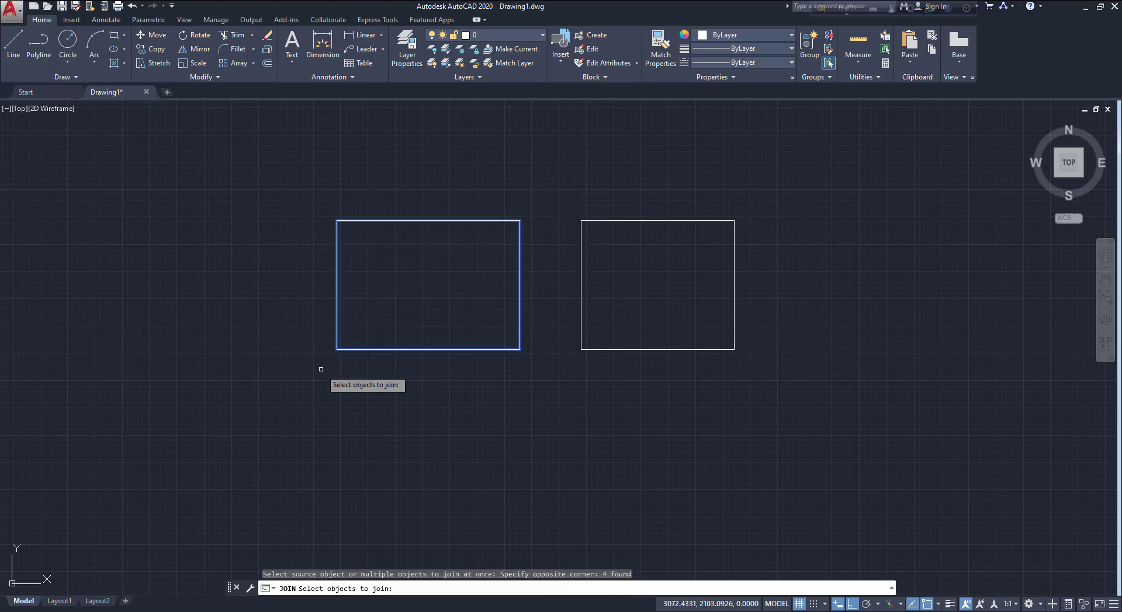
key(Return)
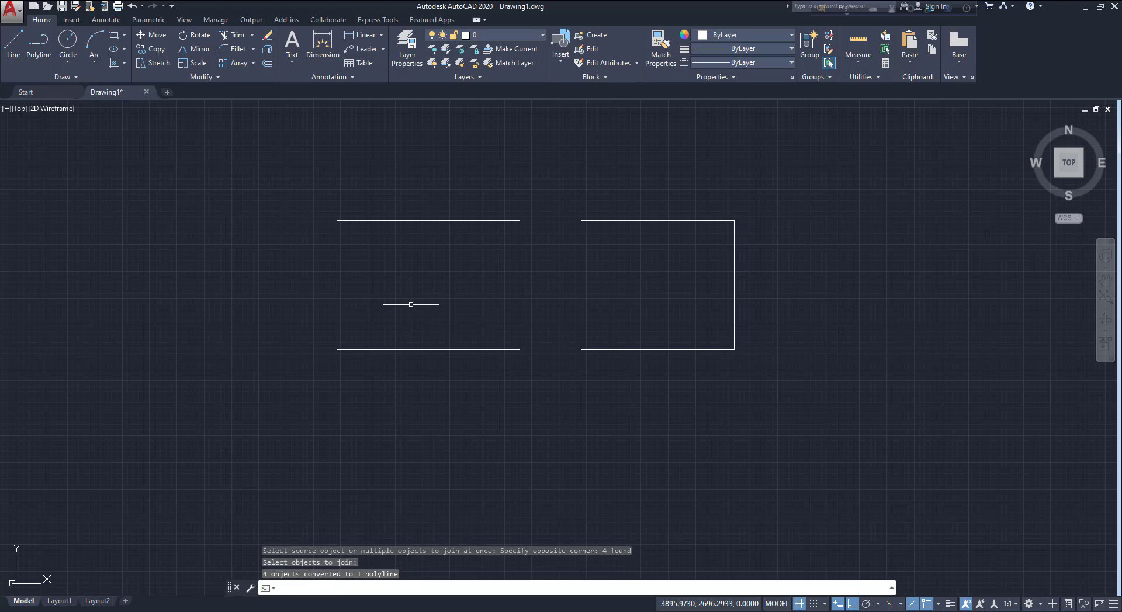
click(417, 222)
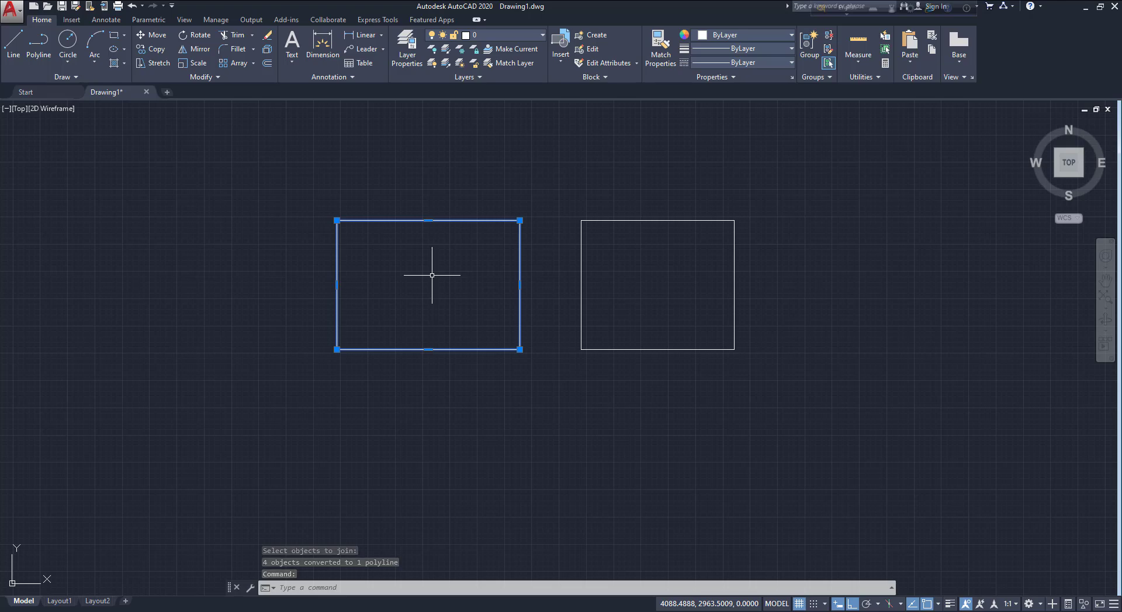
key(Escape)
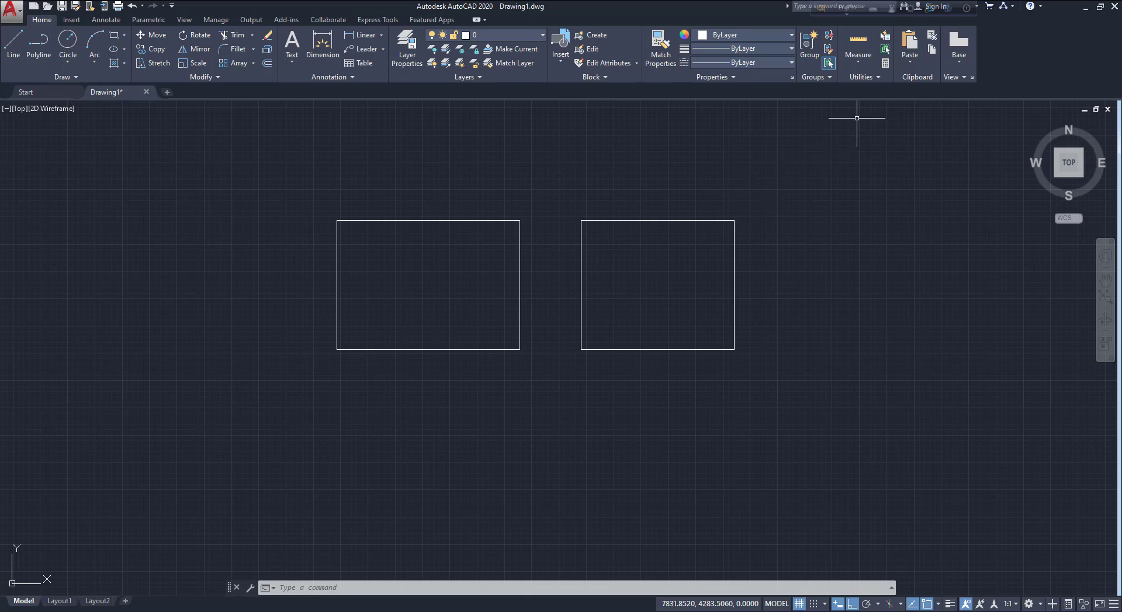
Measure the area of the left polyline rectangle as an object and end the measurement.
click(860, 66)
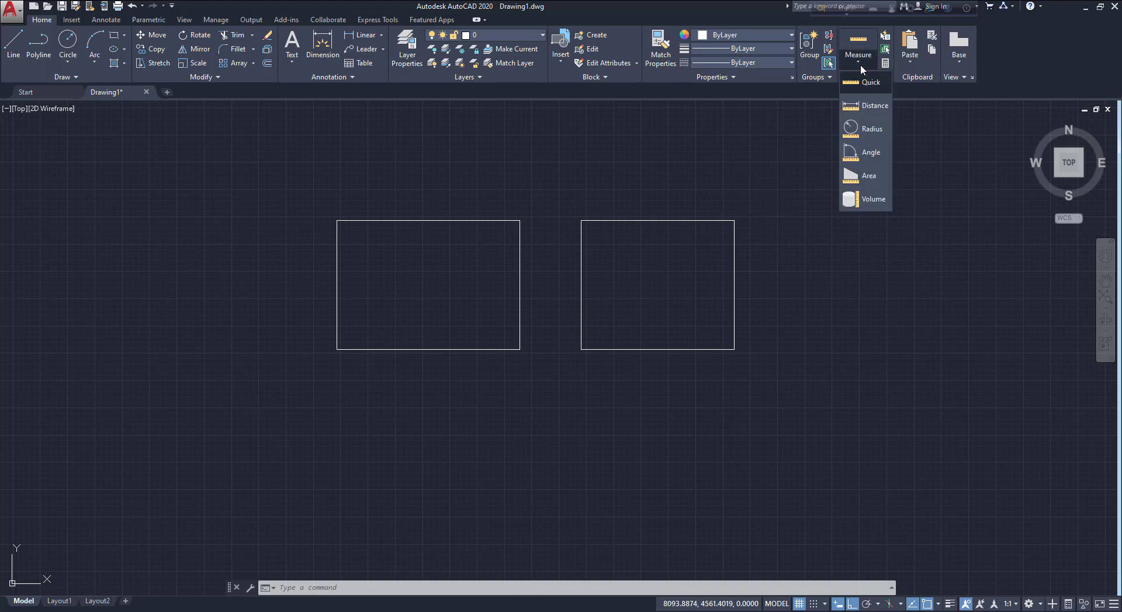
click(869, 175)
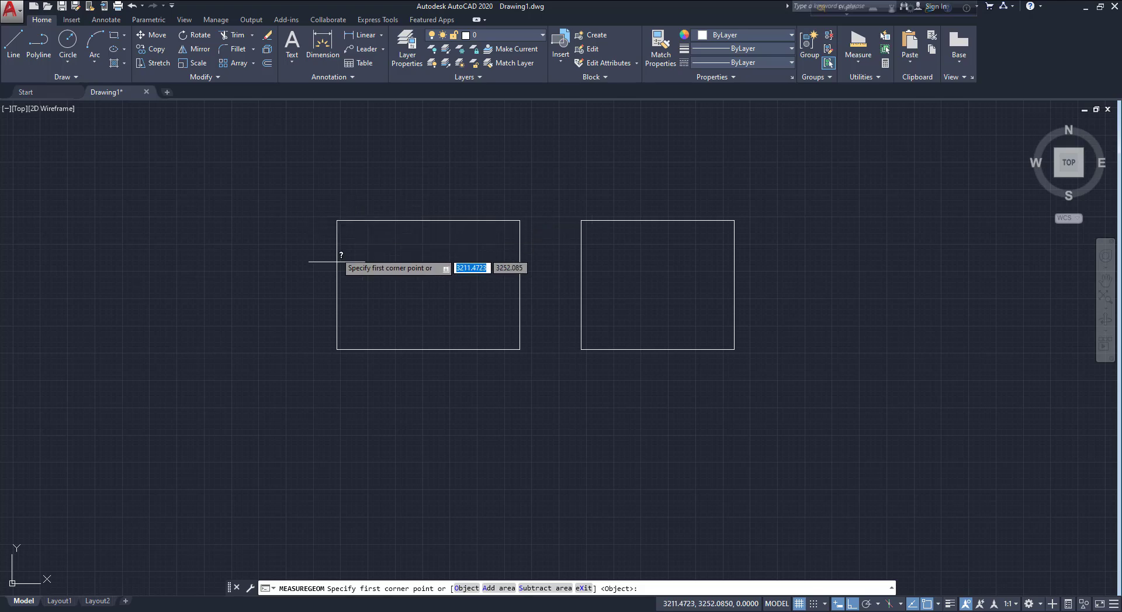
click(467, 588)
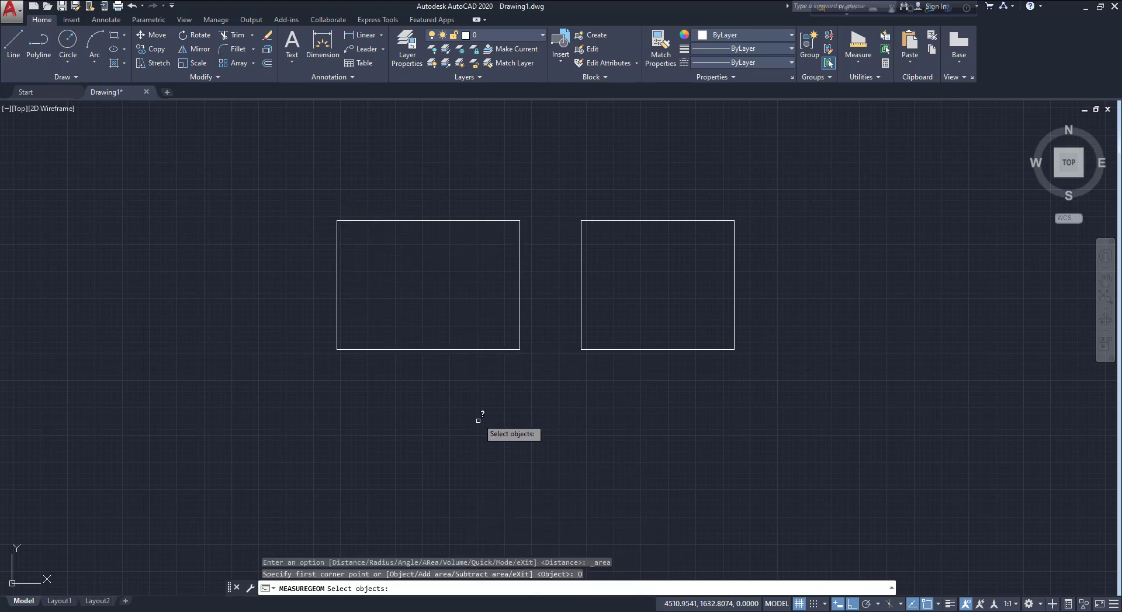
click(519, 320)
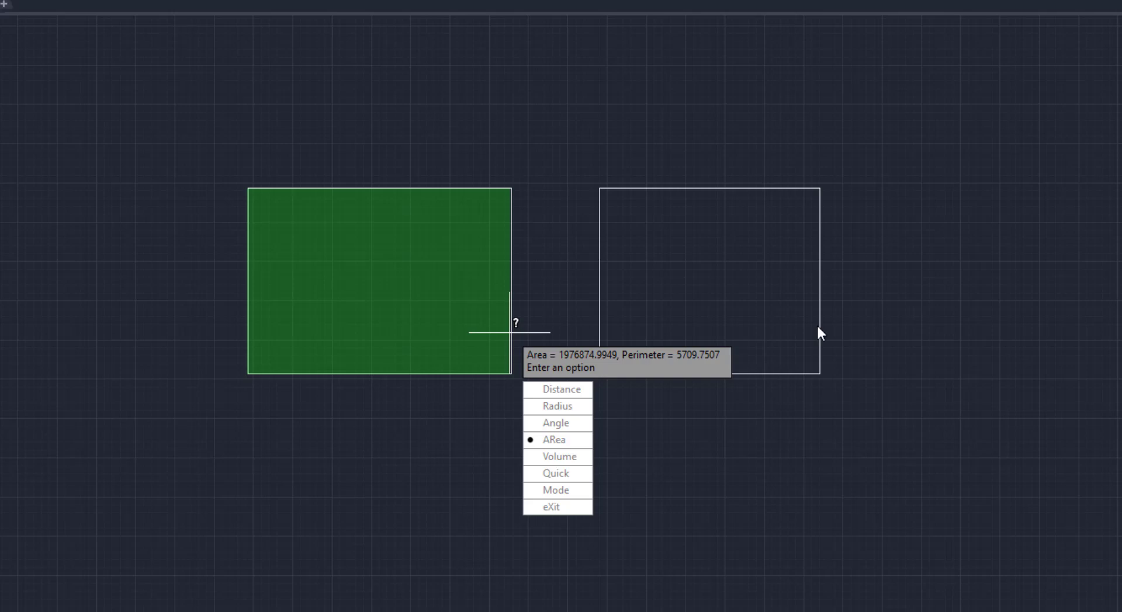
key(Escape)
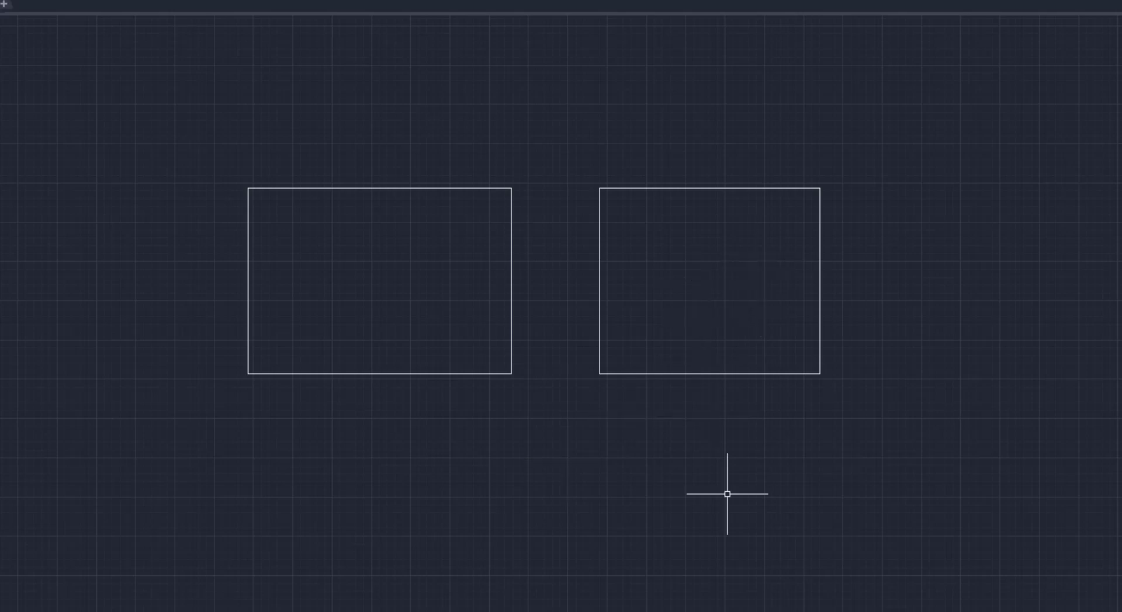
Copy the right rectangle about 1088 units down and to the left with Ortho off, so the copy overlaps both rectangles.
text(o)
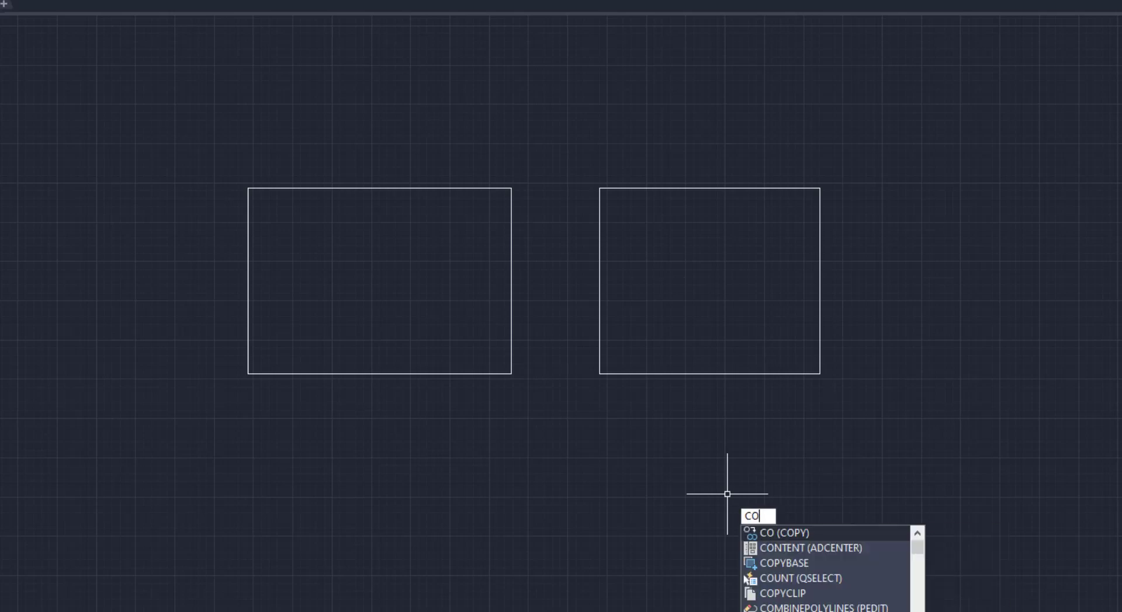
key(Return)
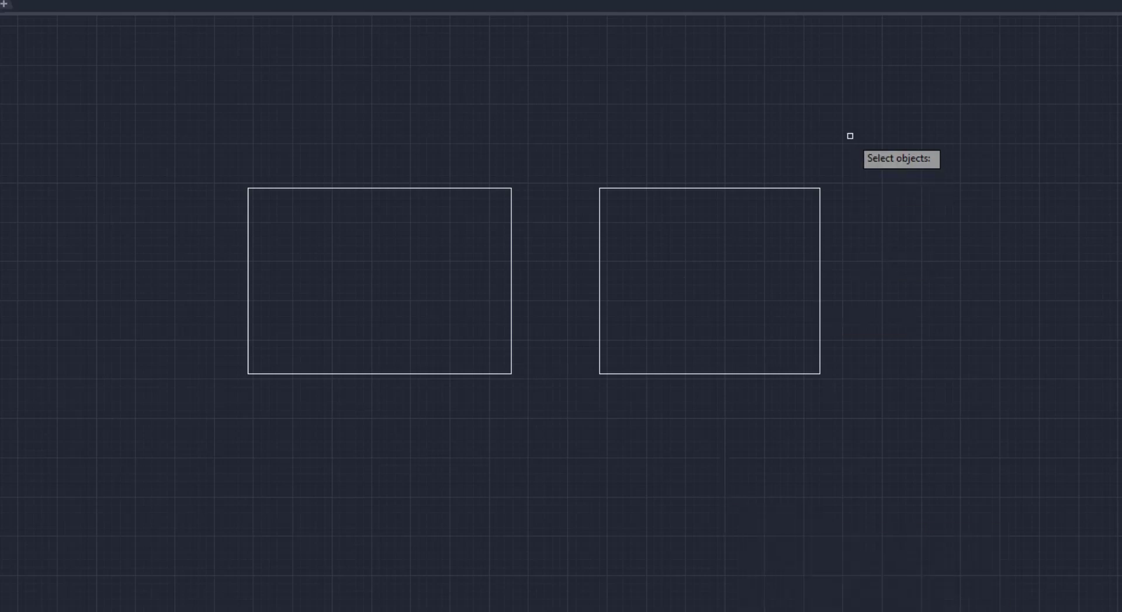
click(850, 136)
click(559, 430)
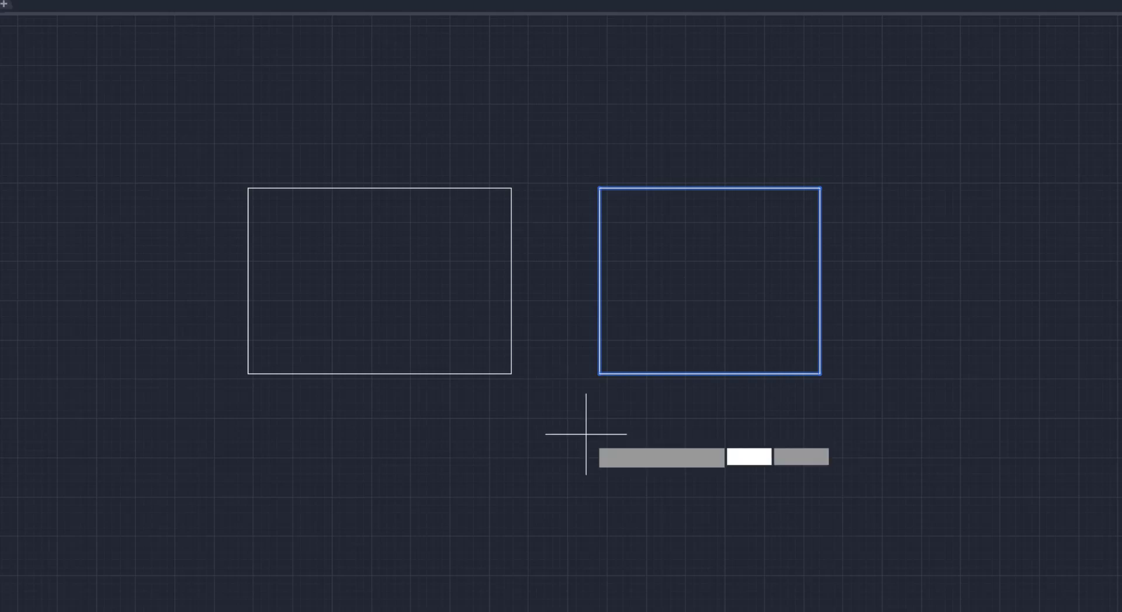
key(Return)
click(671, 399)
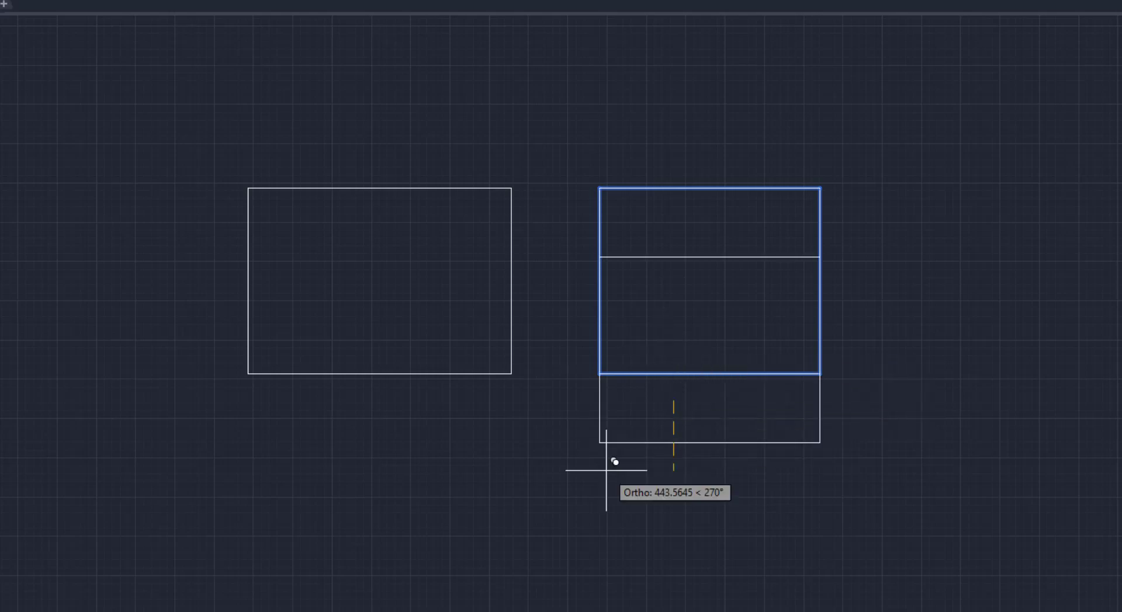
scroll(587, 434, down, 1)
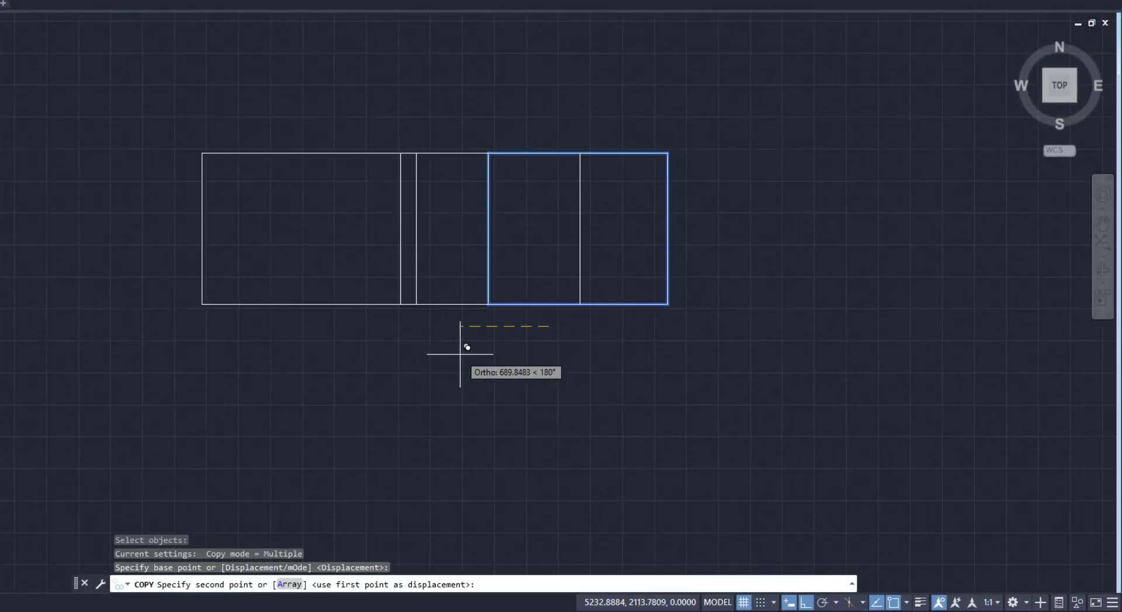
click(806, 602)
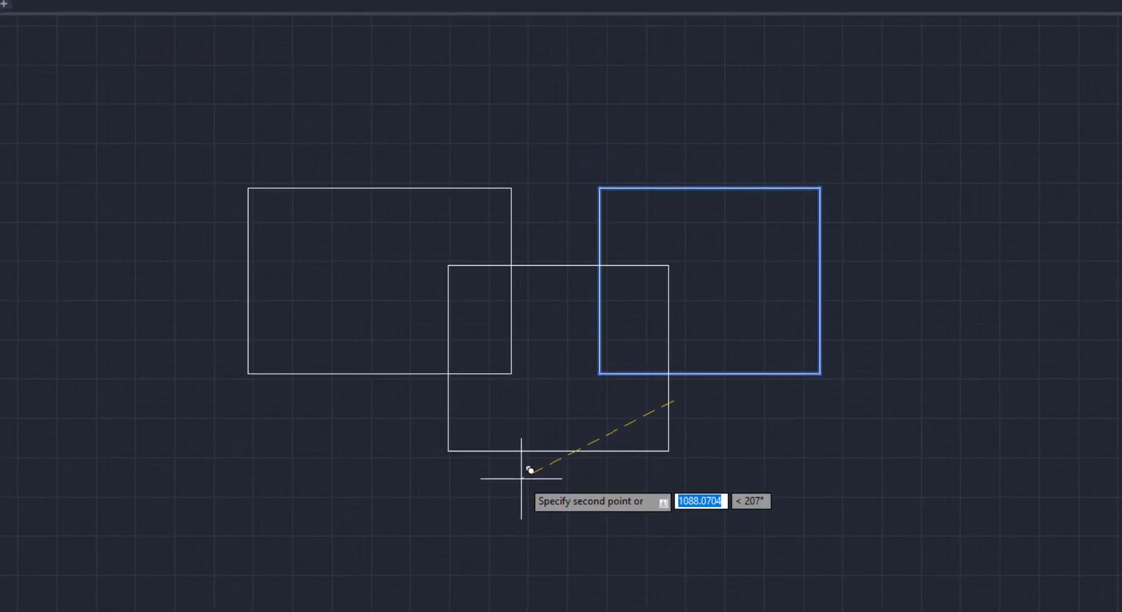
click(529, 471)
key(Escape)
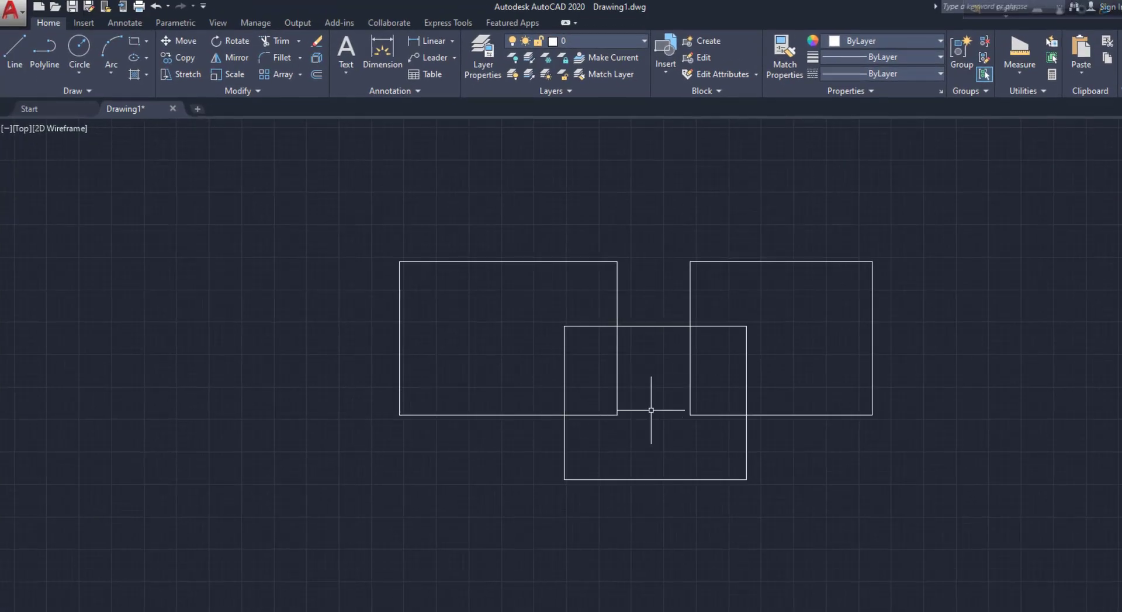
Create a polyline boundary from the T-shaped area between the three overlapping rectangles, select it to check it, and clear the selection.
click(146, 74)
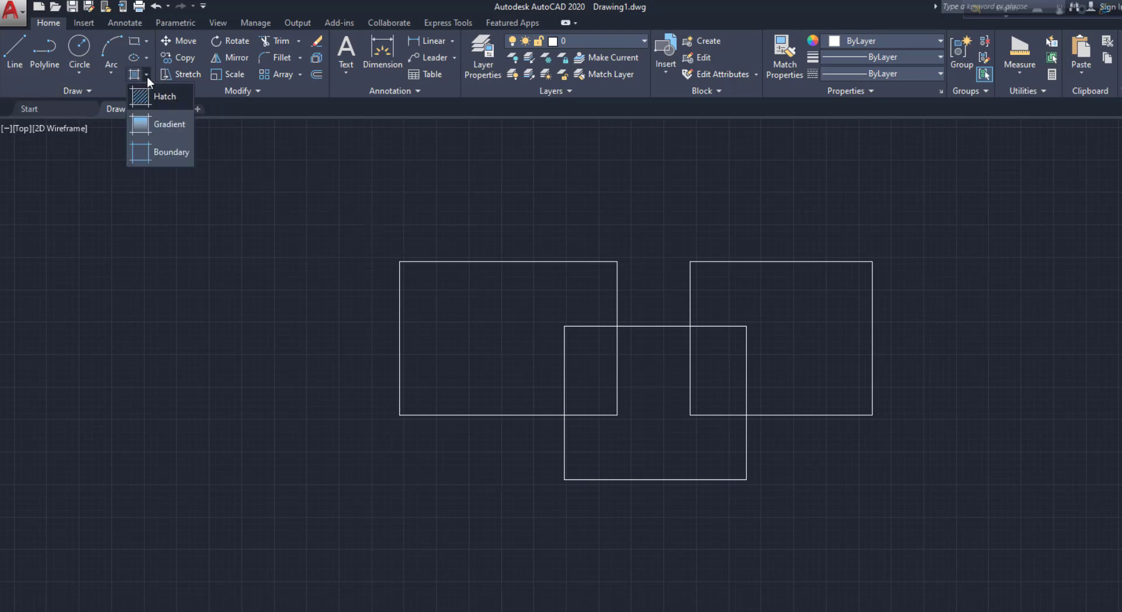
click(162, 149)
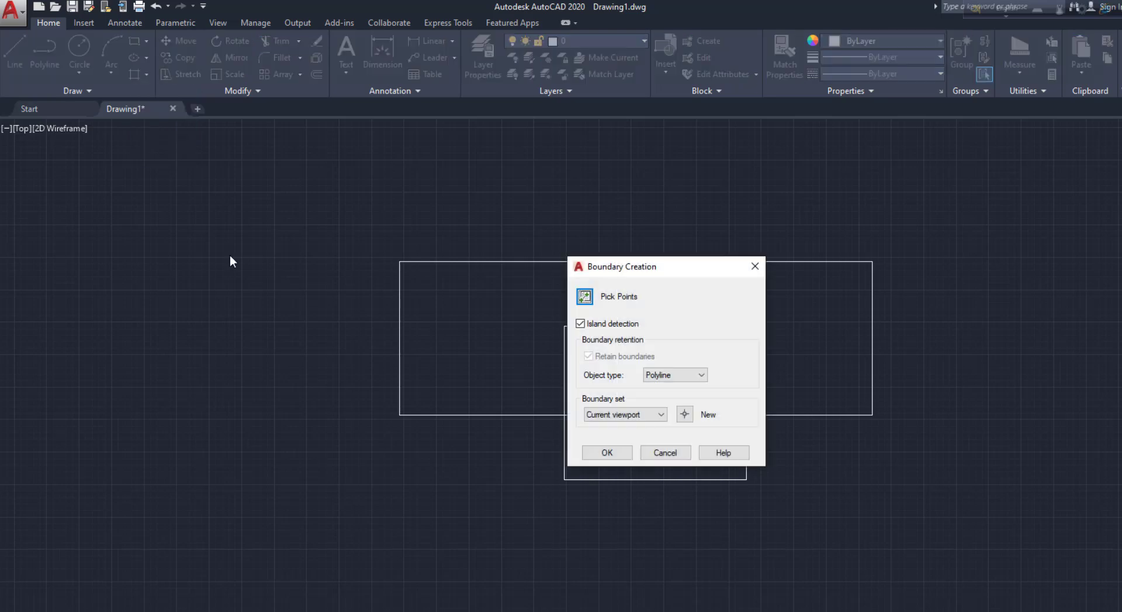
click(663, 375)
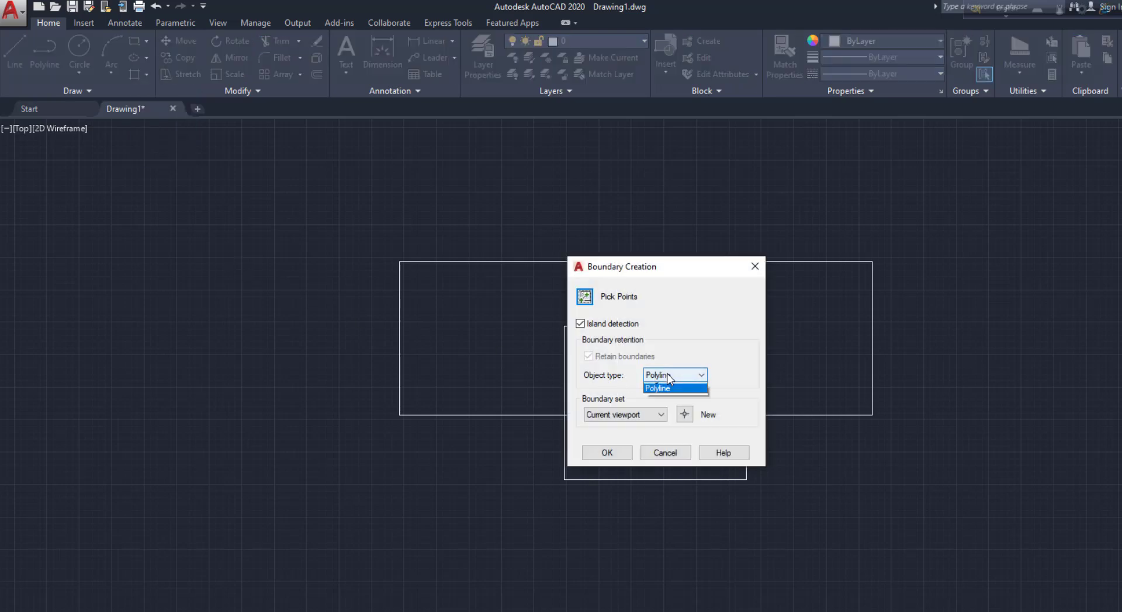
click(667, 397)
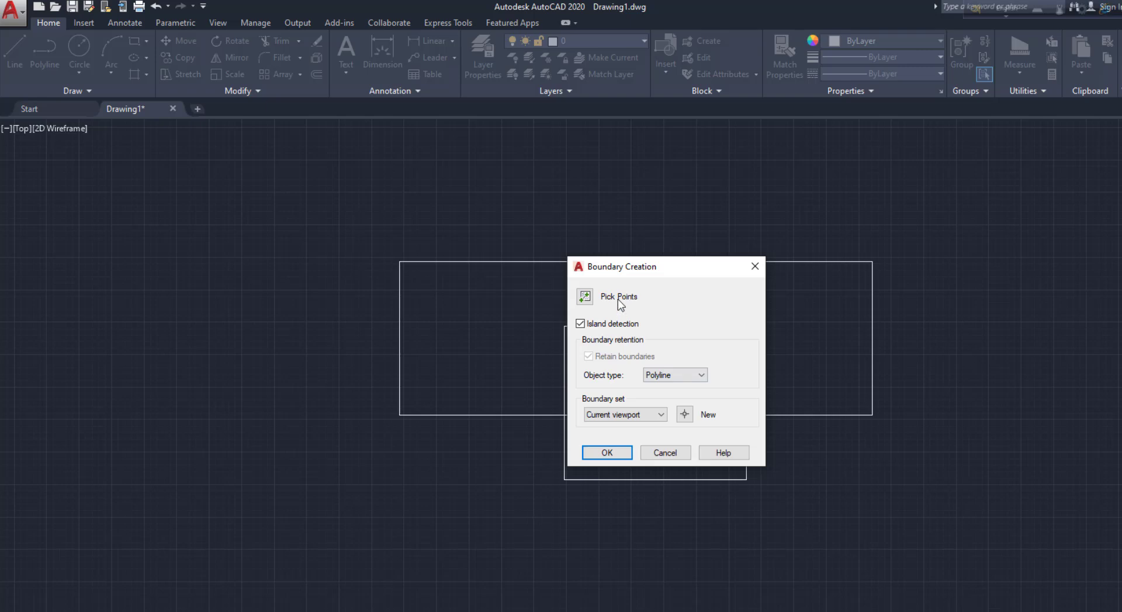
click(586, 298)
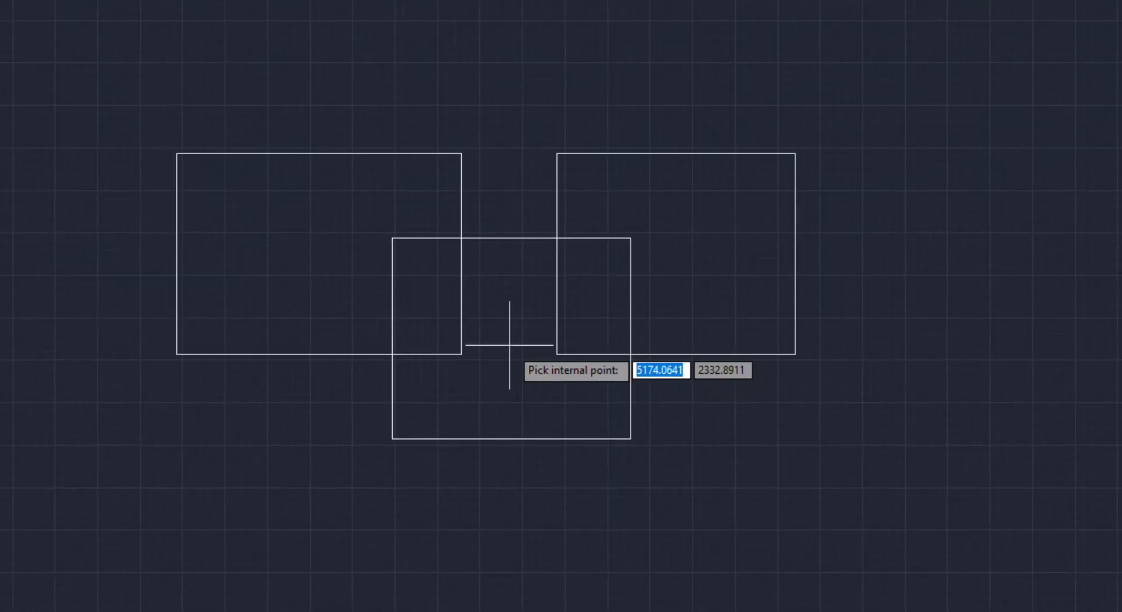
click(510, 345)
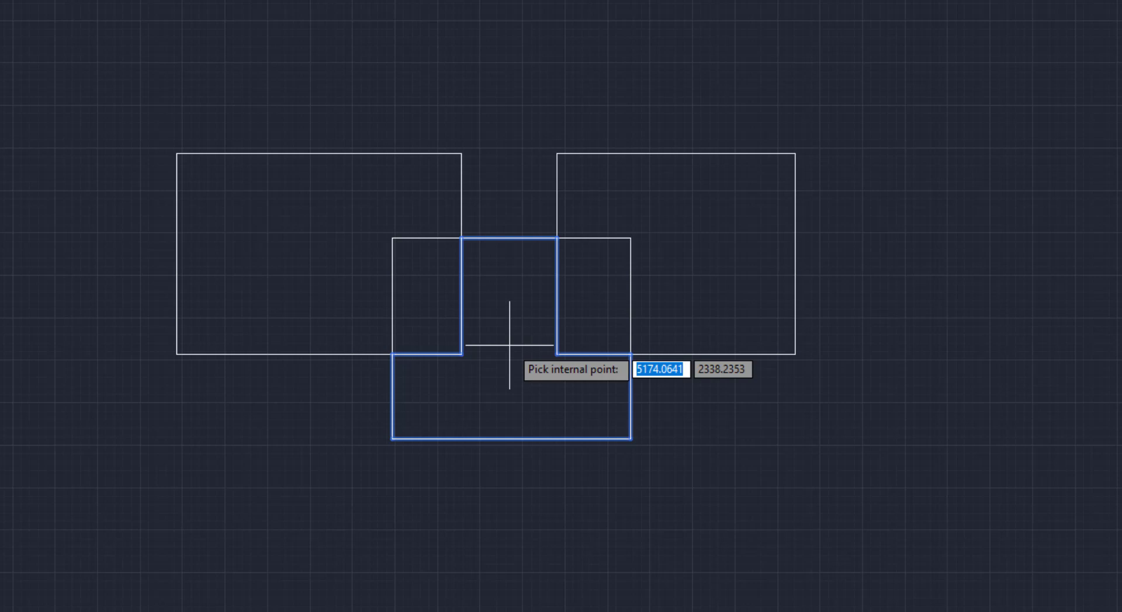
key(Return)
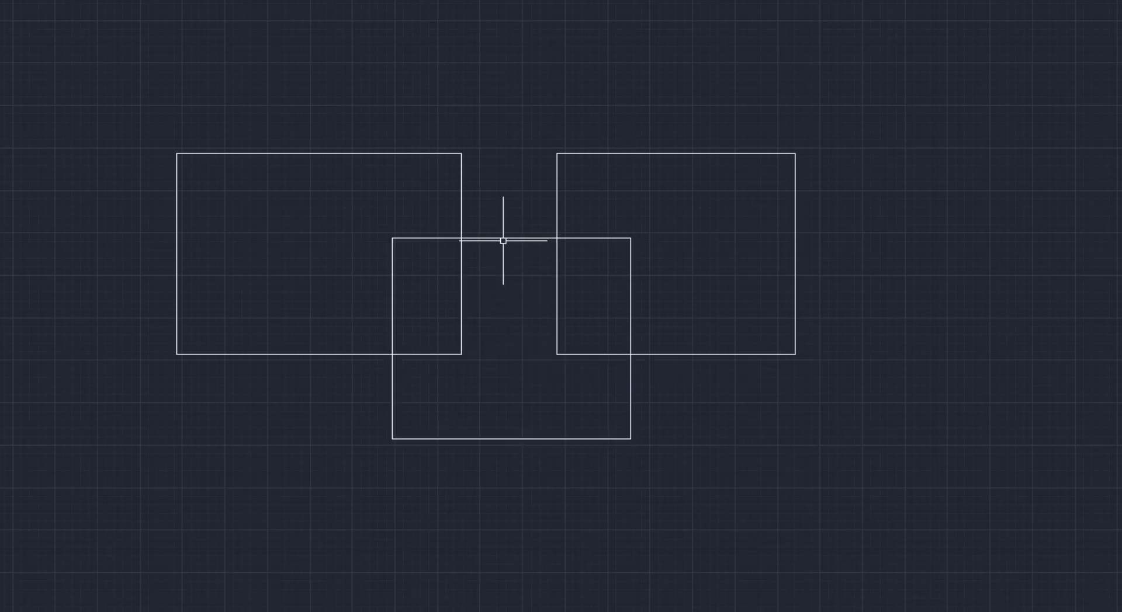
click(503, 238)
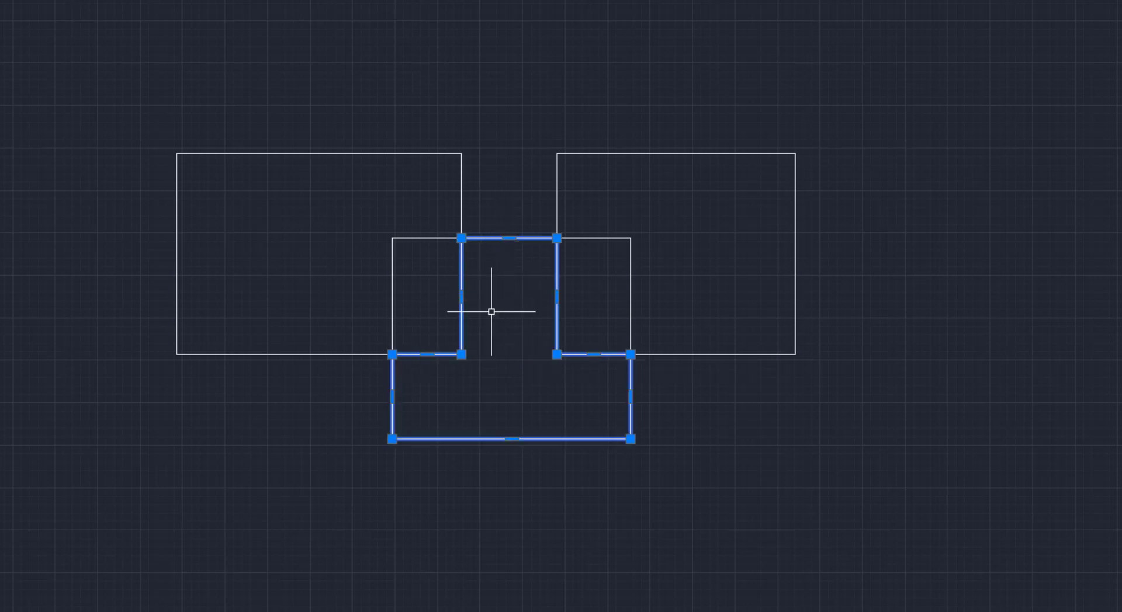
key(Escape)
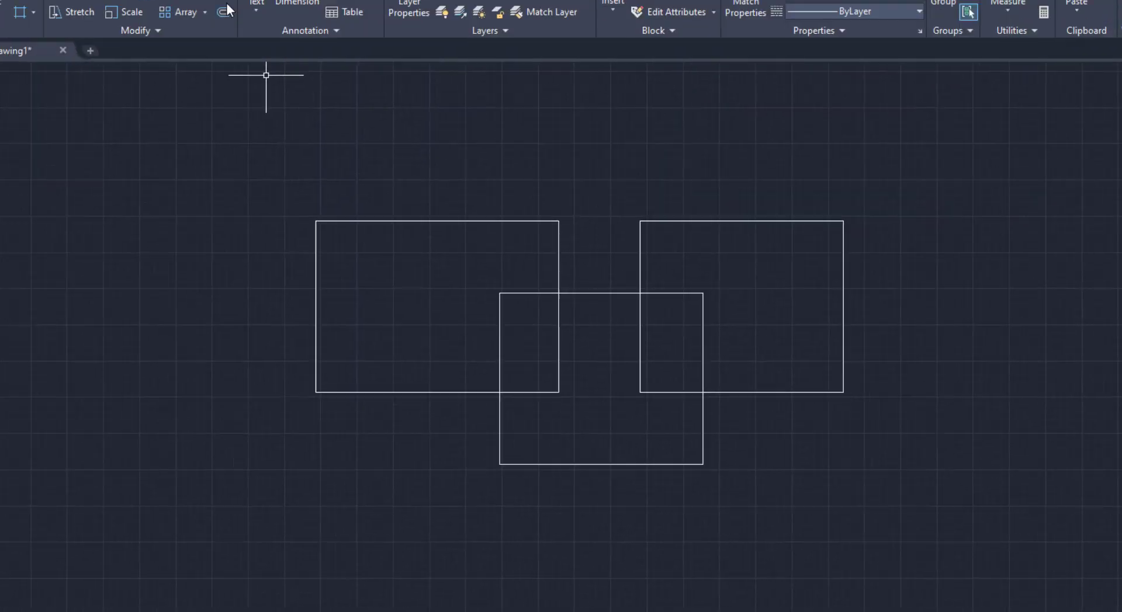
Offset the T-shaped boundary polyline inward by about 96 units using a through point, and end the command.
click(223, 11)
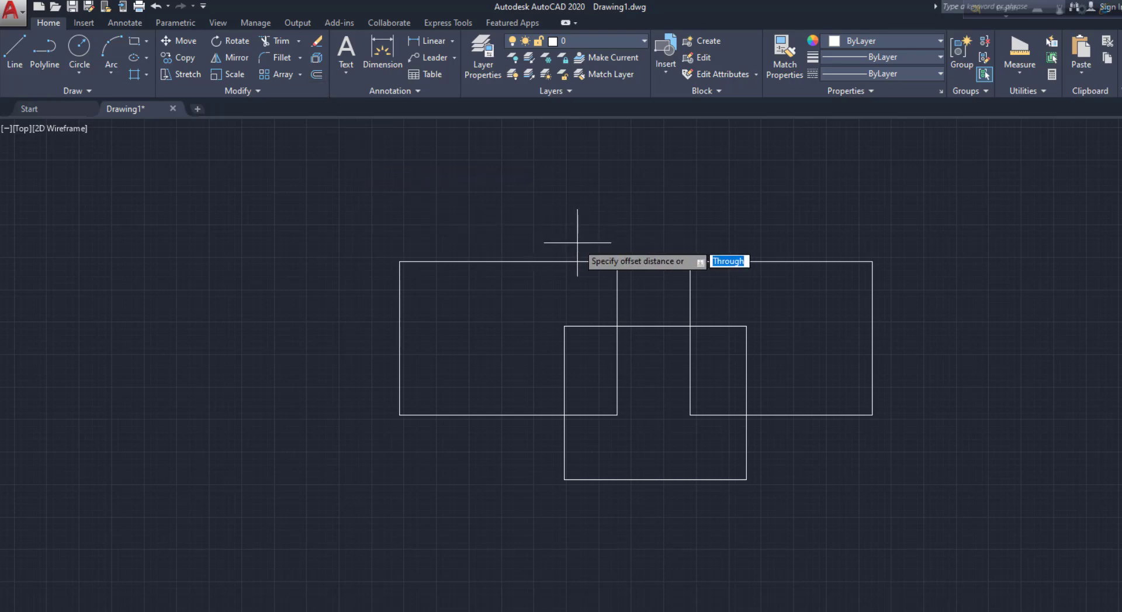
key(Return)
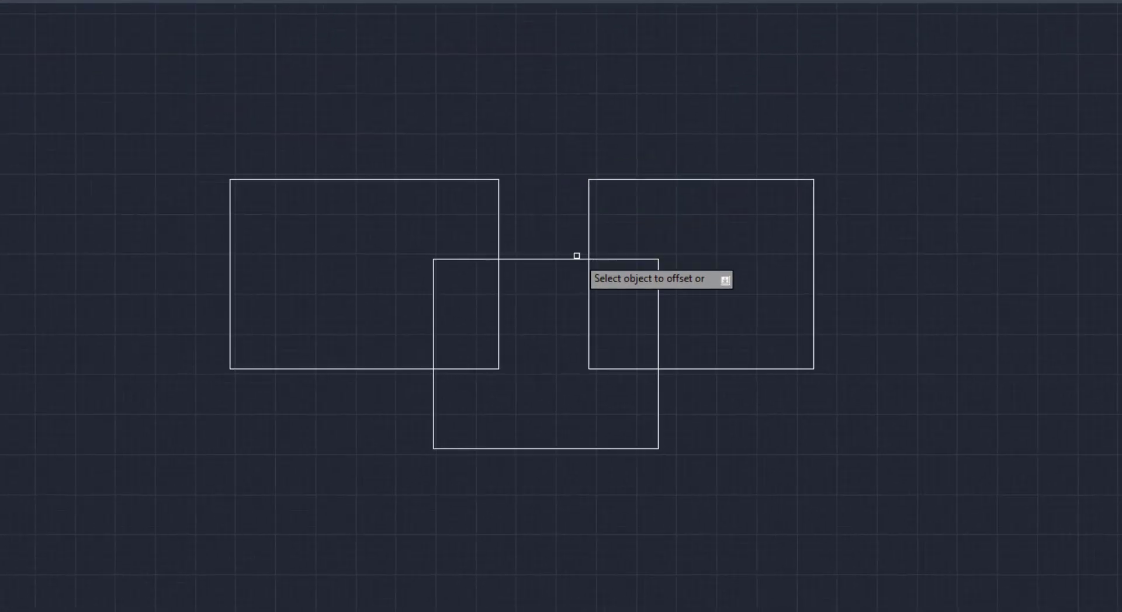
click(563, 259)
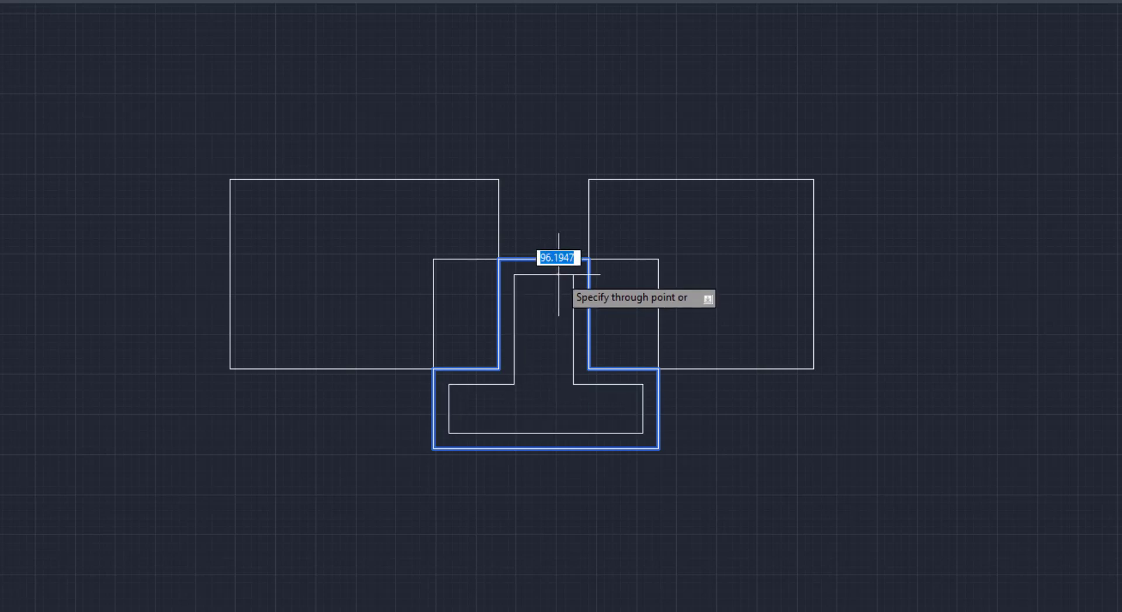
click(558, 274)
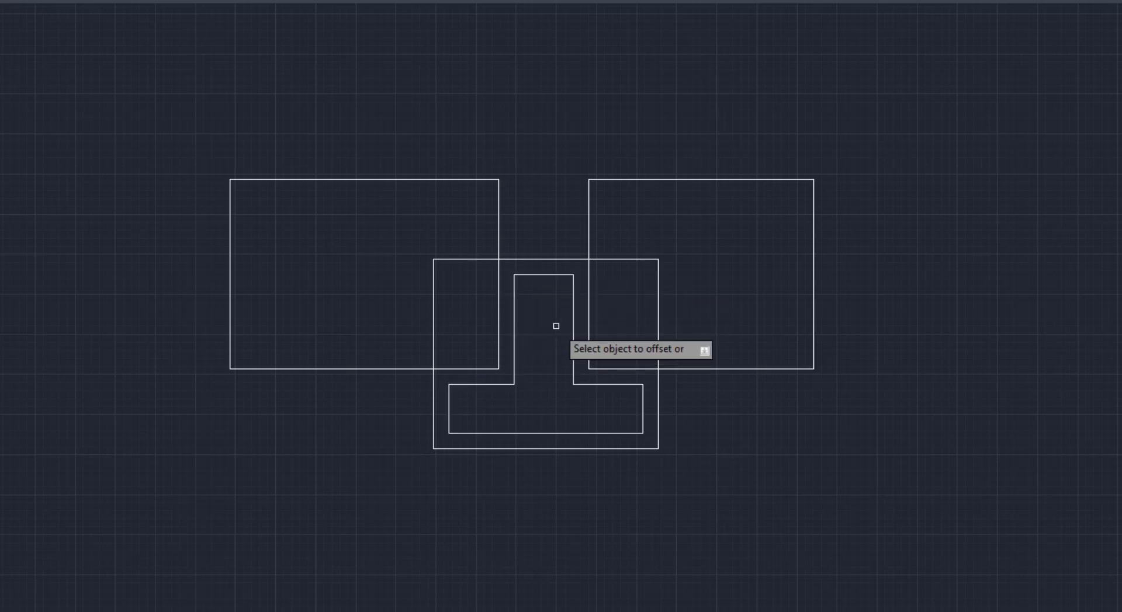
key(Escape)
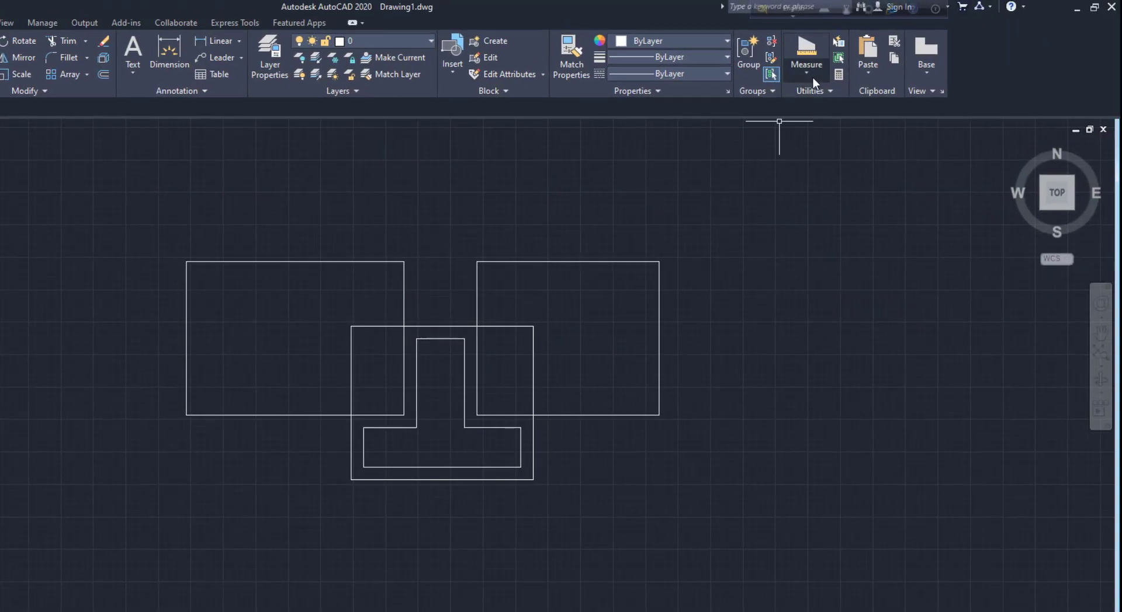
Measure the area of the inner T-shaped polyline as an object and end the measurement.
click(812, 75)
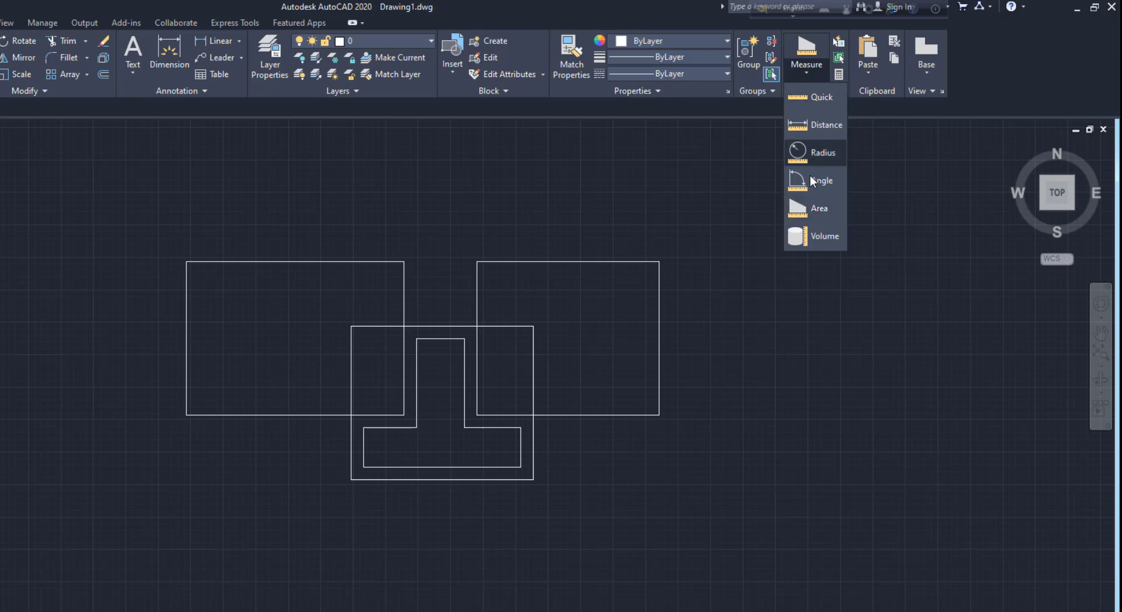
click(816, 209)
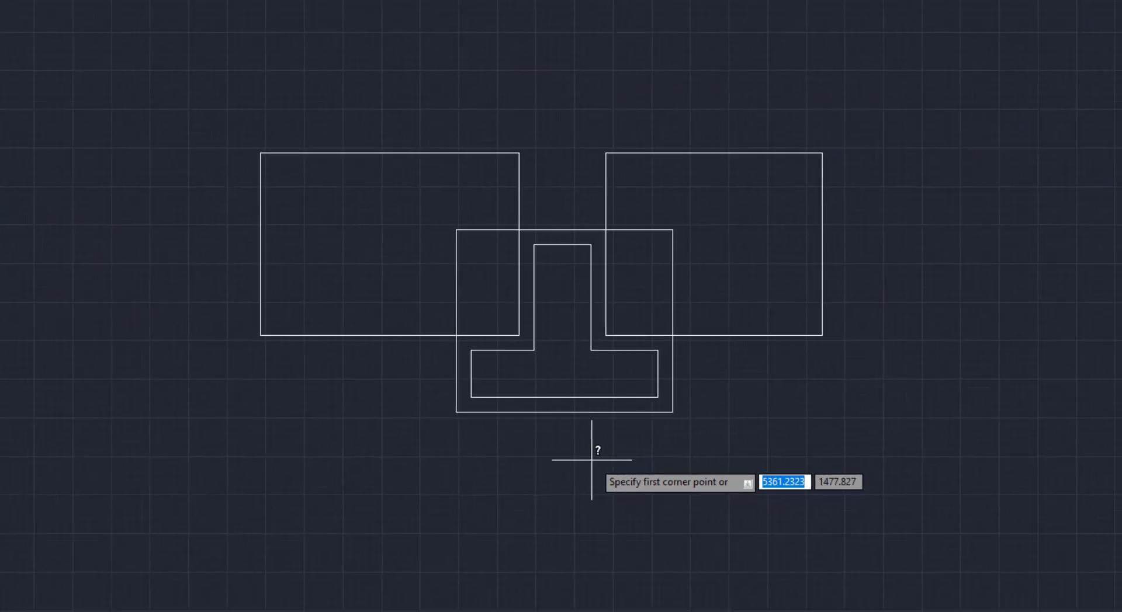
click(458, 598)
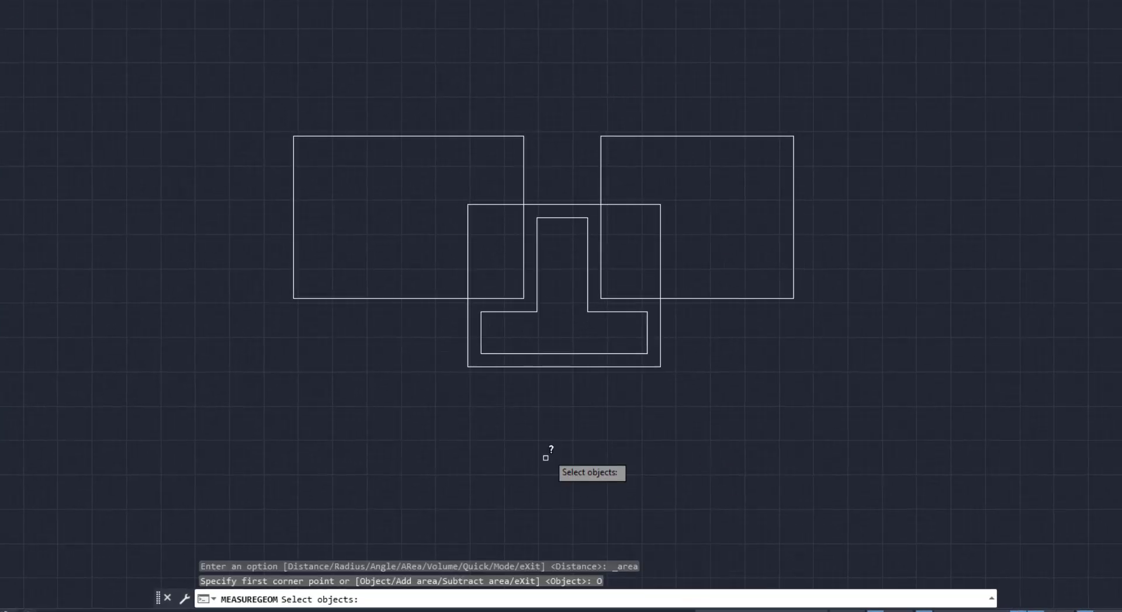
click(573, 352)
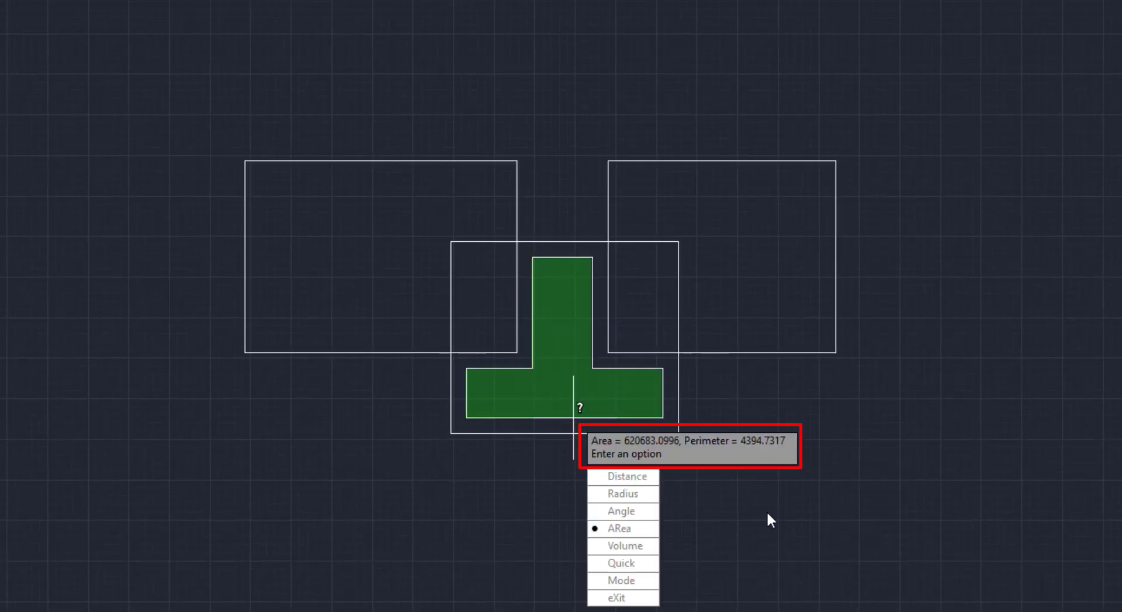
key(Escape)
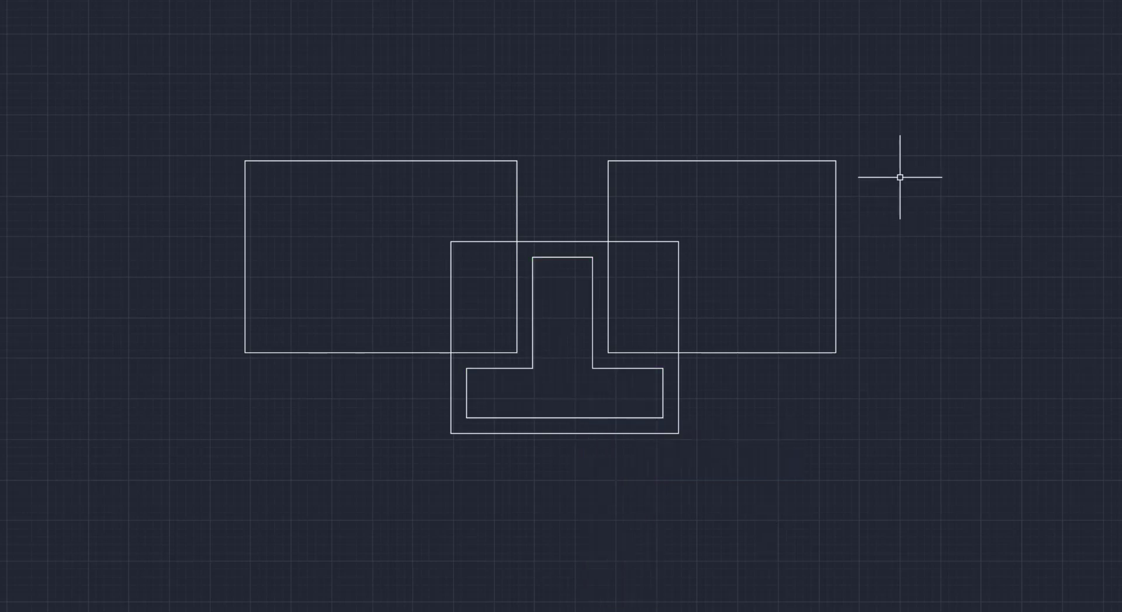
Select all the rectangles and T-shaped polylines and delete them to empty the drawing.
click(977, 40)
click(154, 472)
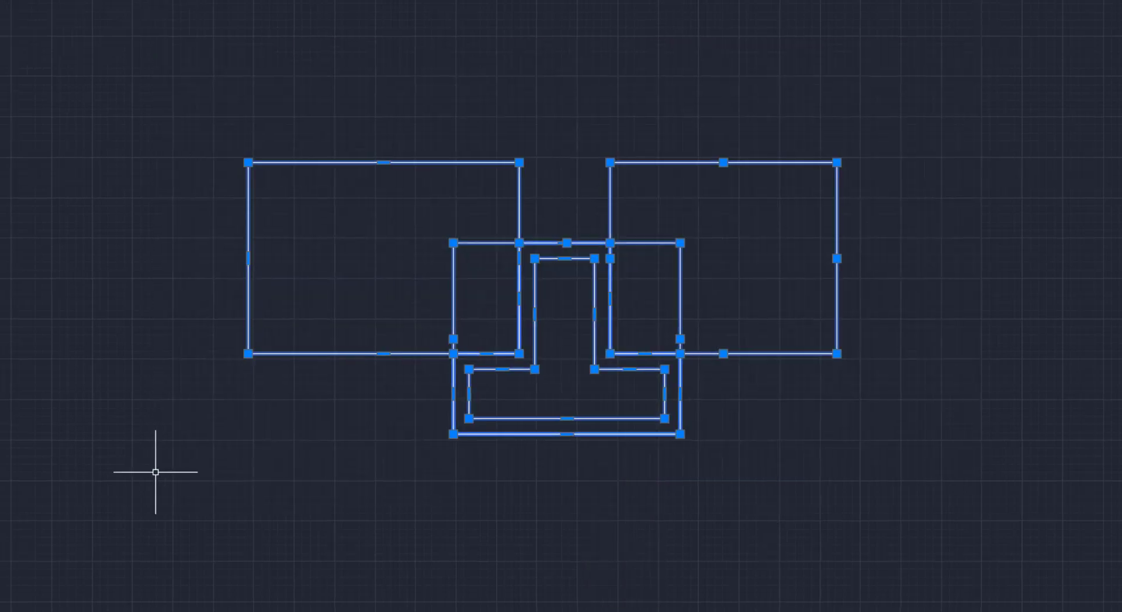
key(Delete)
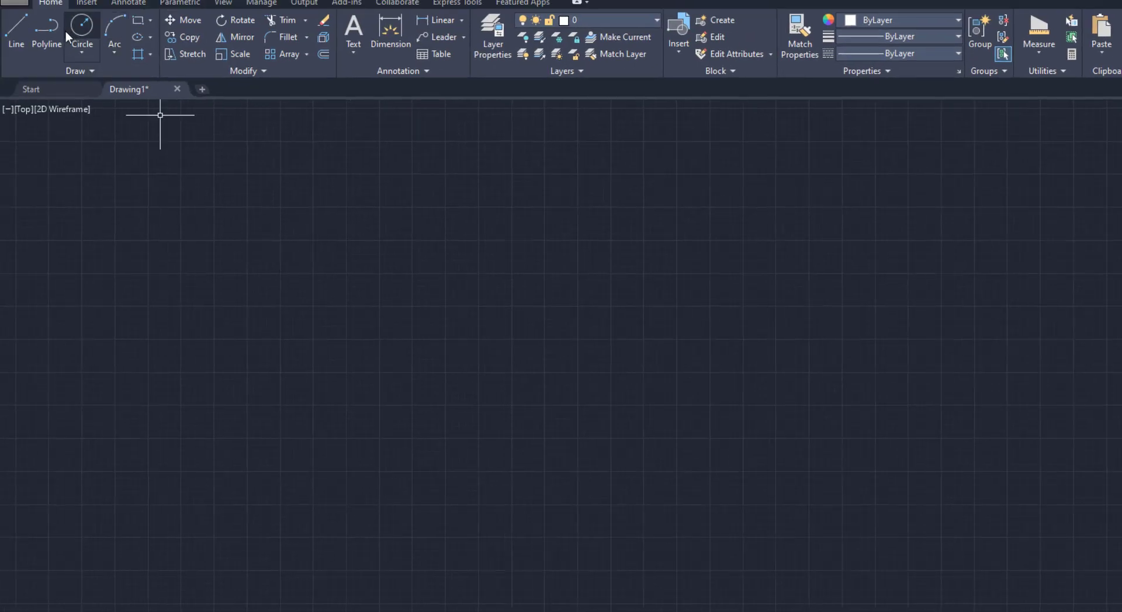
Start a polyline in the empty drawing and, with Ortho on, draw a vertical first segment 1000 units upward.
click(46, 34)
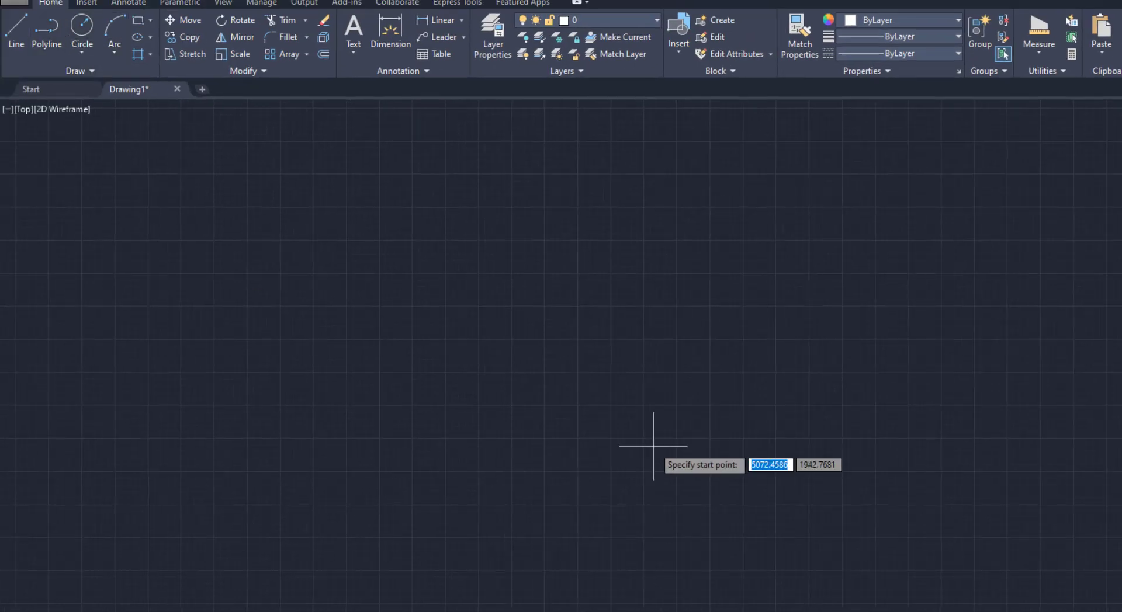
click(493, 450)
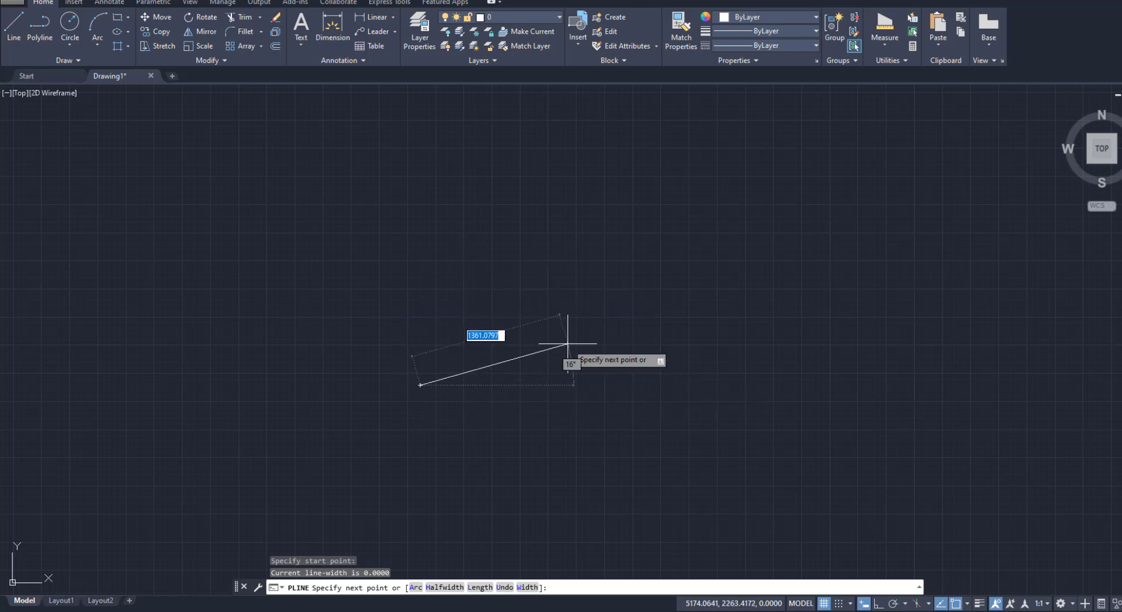
click(878, 604)
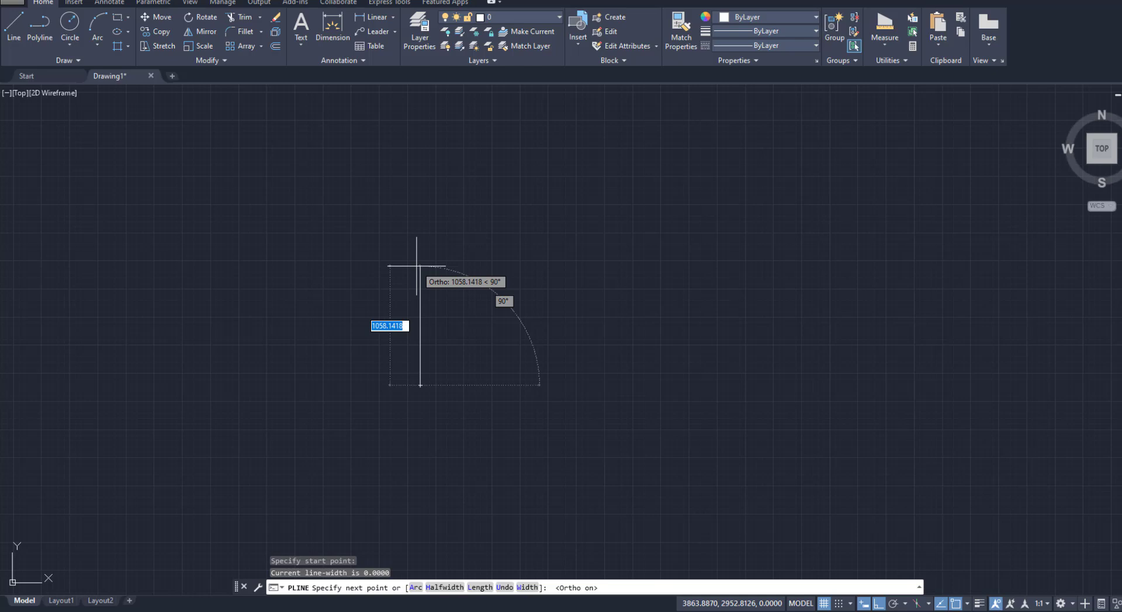
text(1)
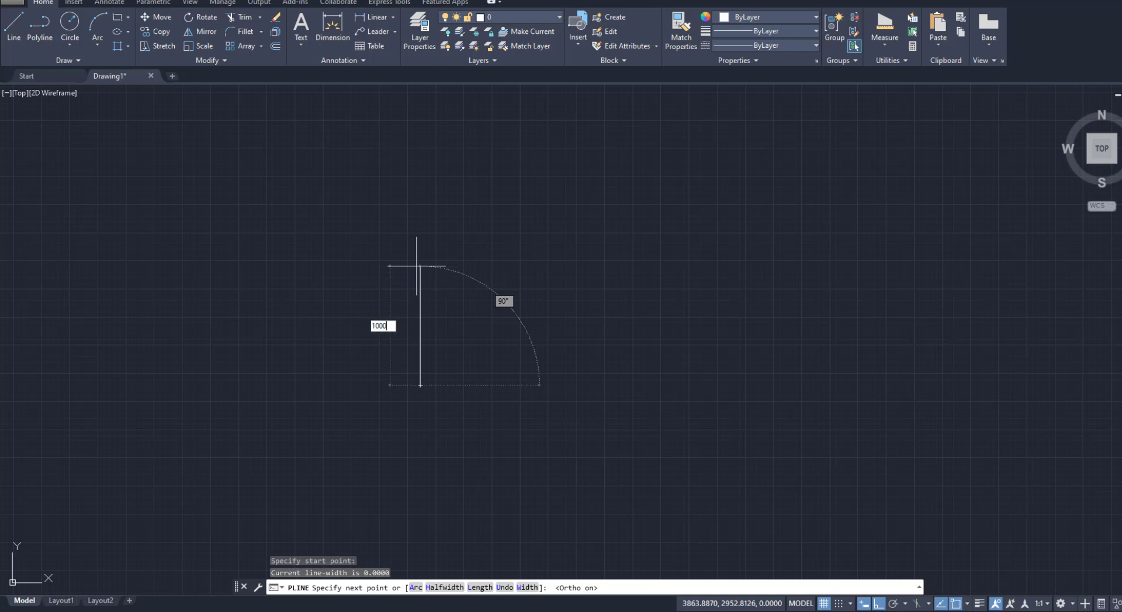
text(000)
key(Return)
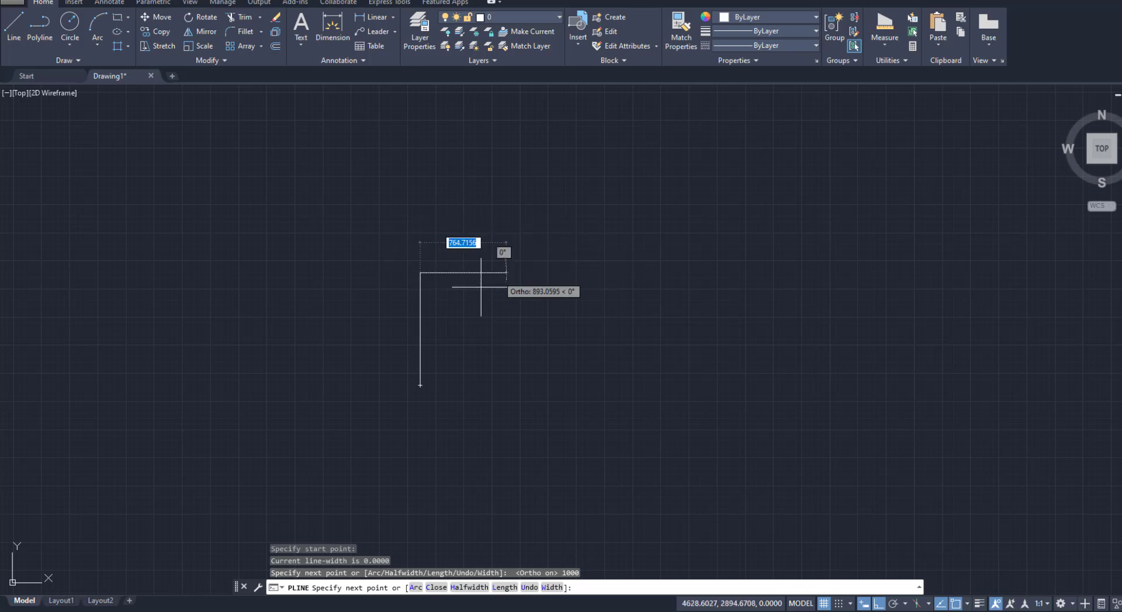
Continue the polyline with an arc segment ending 1000 units to the right of the vertical line's upper end.
click(417, 587)
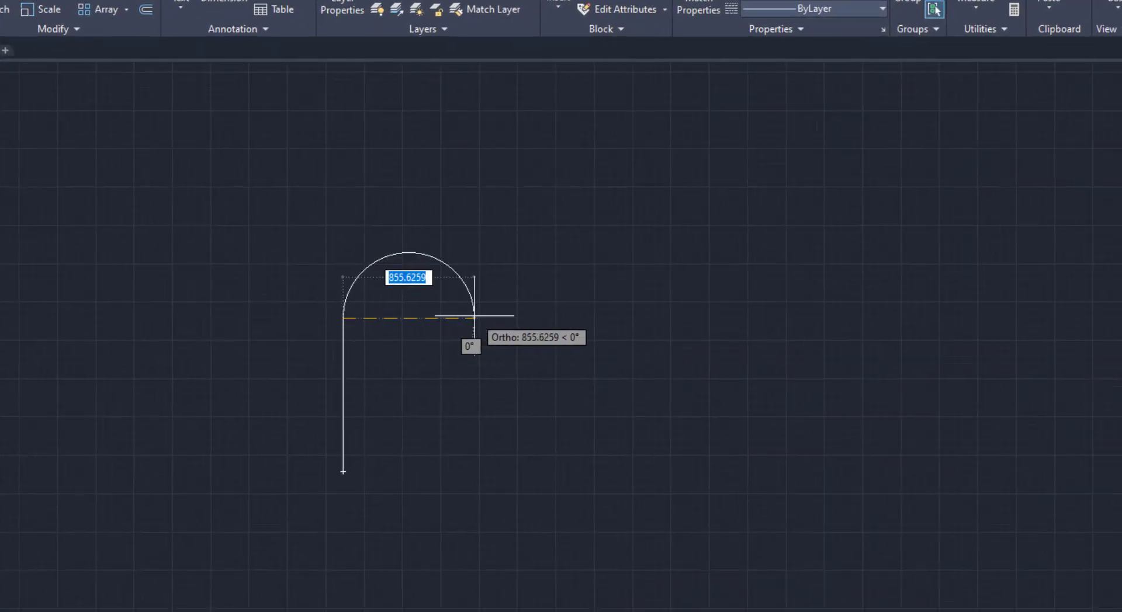
text(1000)
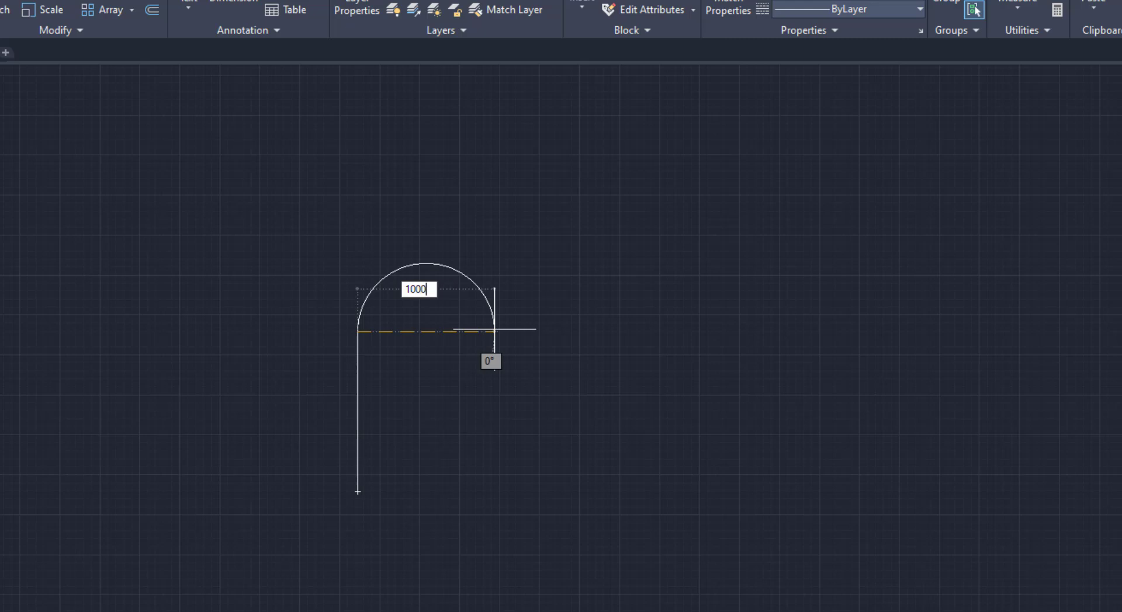
key(Return)
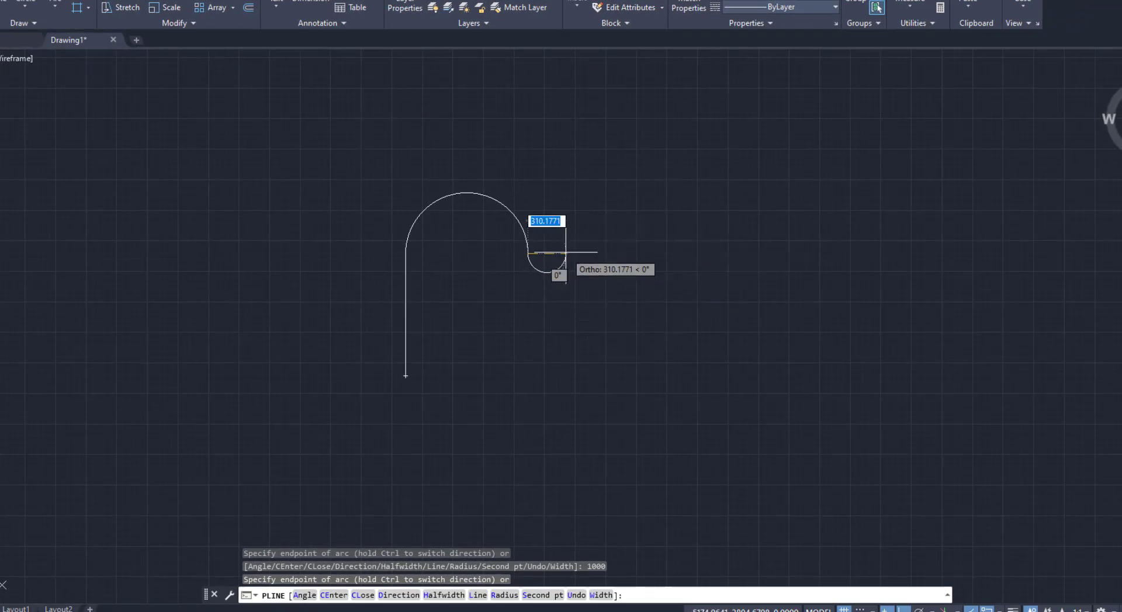
Switch back to line segments, draw 1000 units straight down to the start point's level, and close the arched polyline.
click(478, 595)
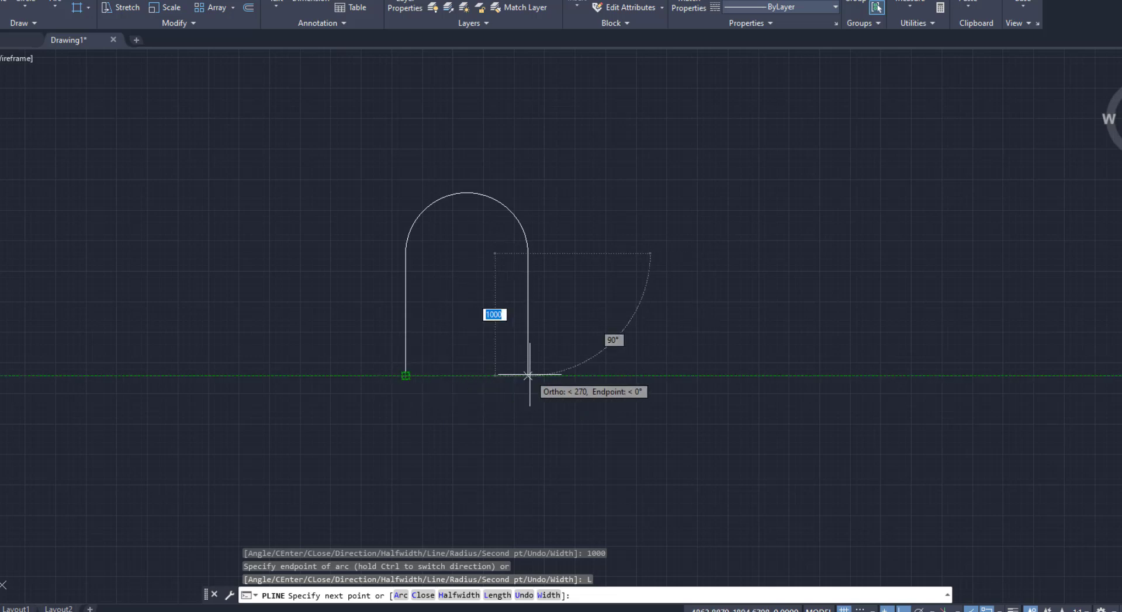
click(528, 375)
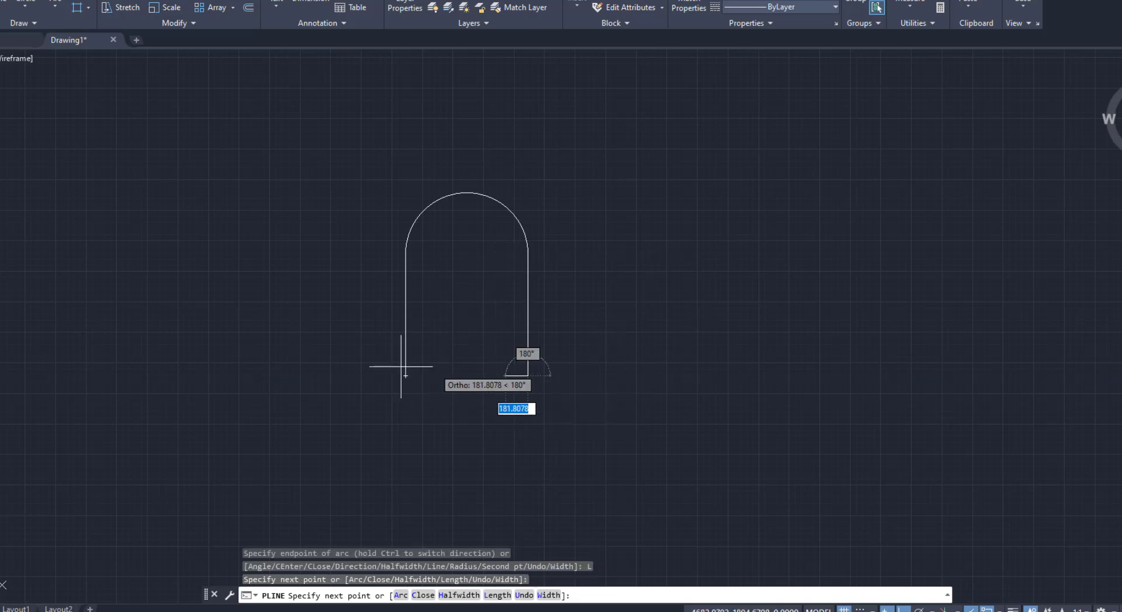
click(423, 596)
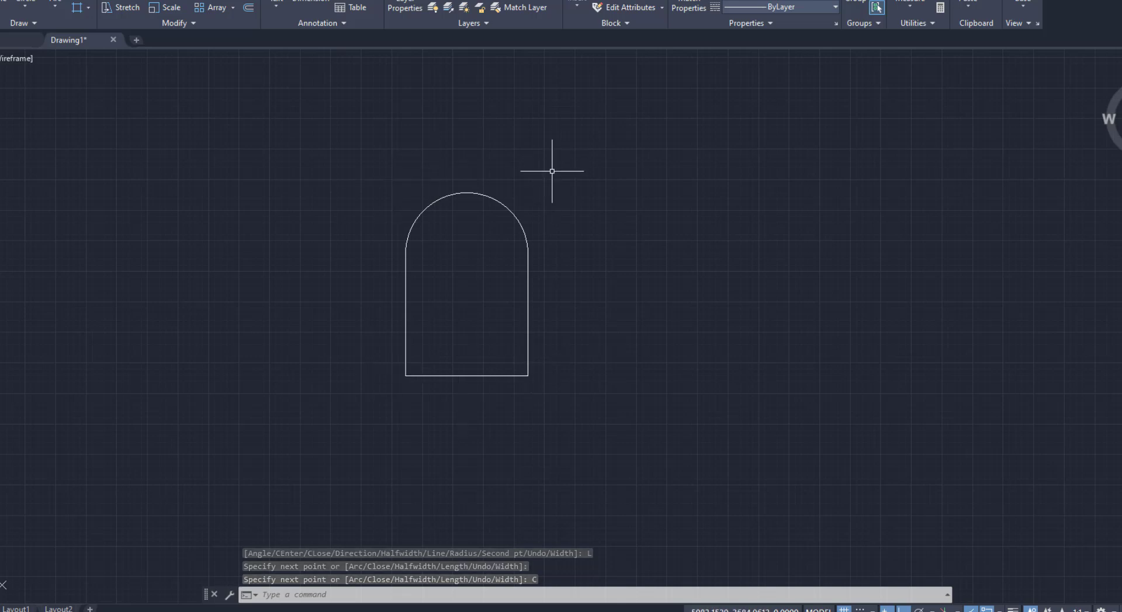
Start a second polyline to the right of the arched shape and set its starting and ending widths to 50.
middle_drag(661, 318, 431, 304)
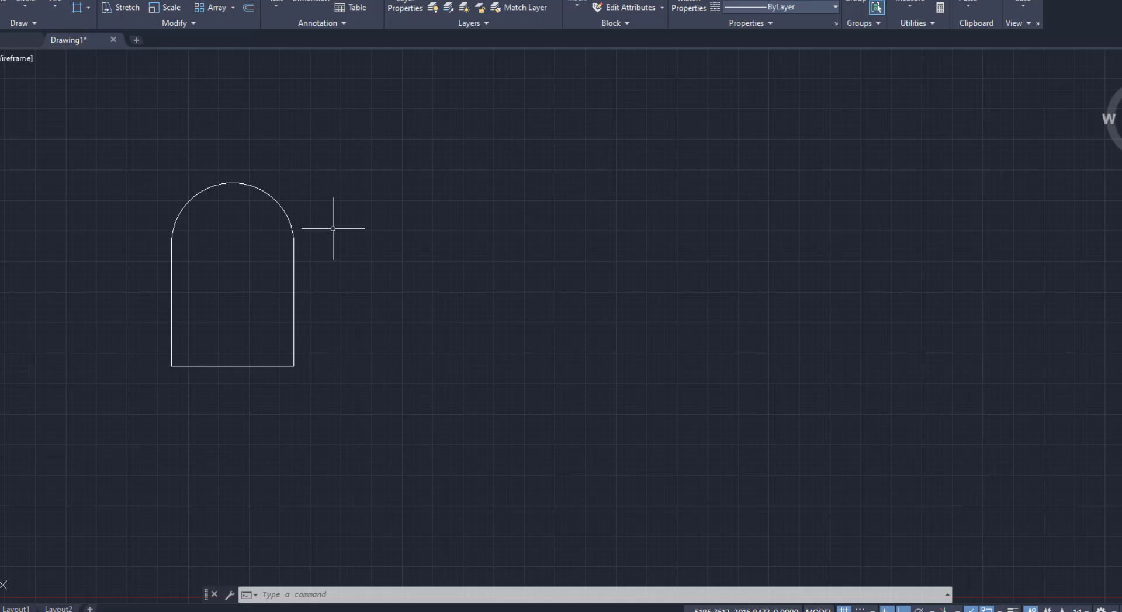
text(PL)
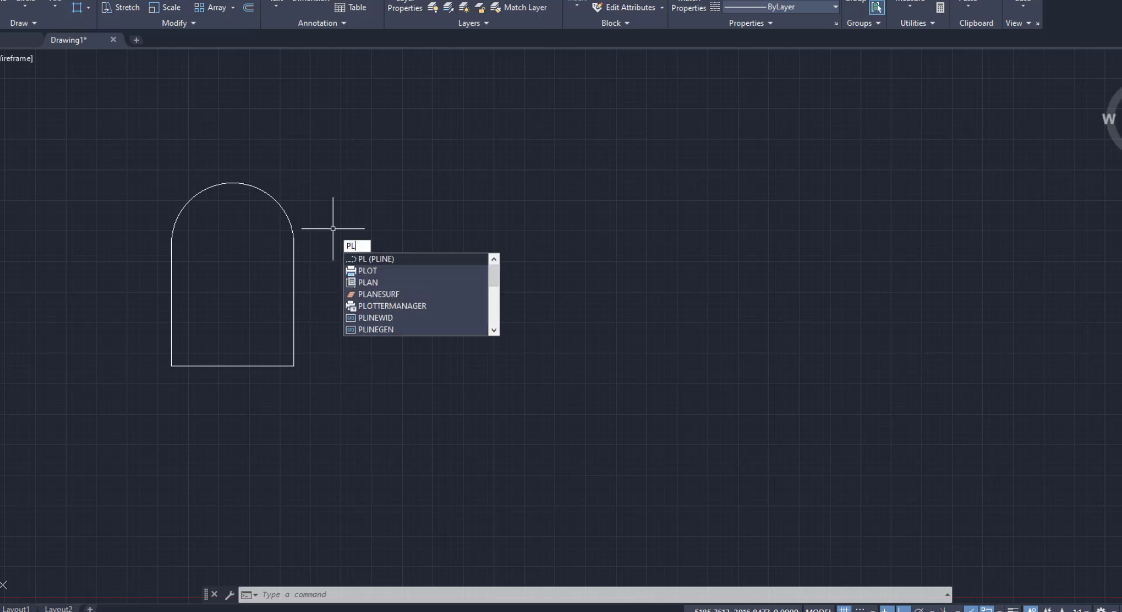
key(Return)
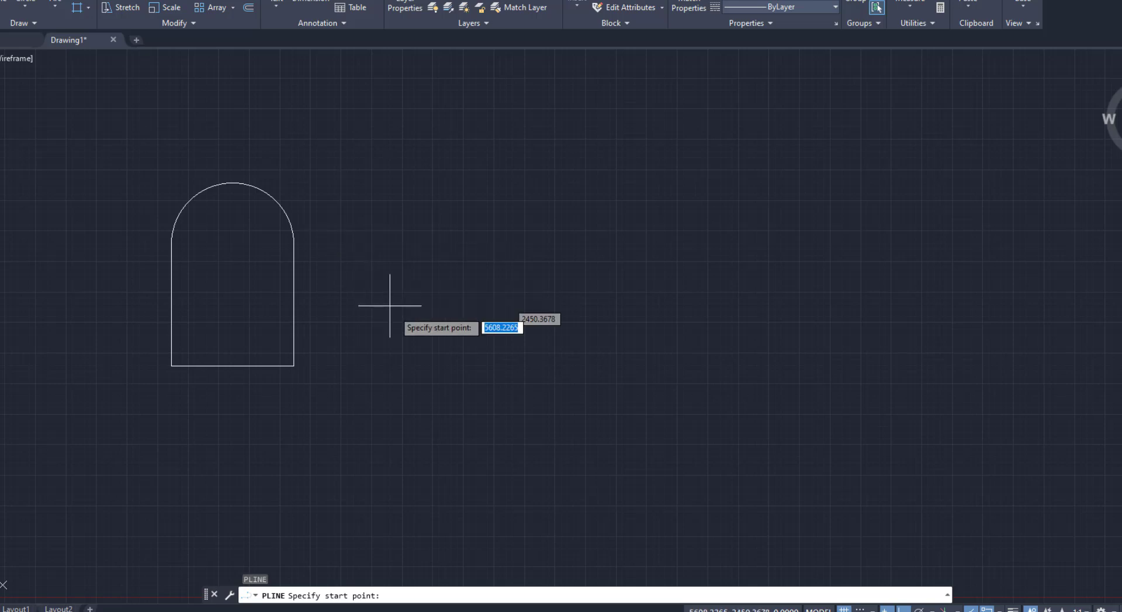
click(407, 336)
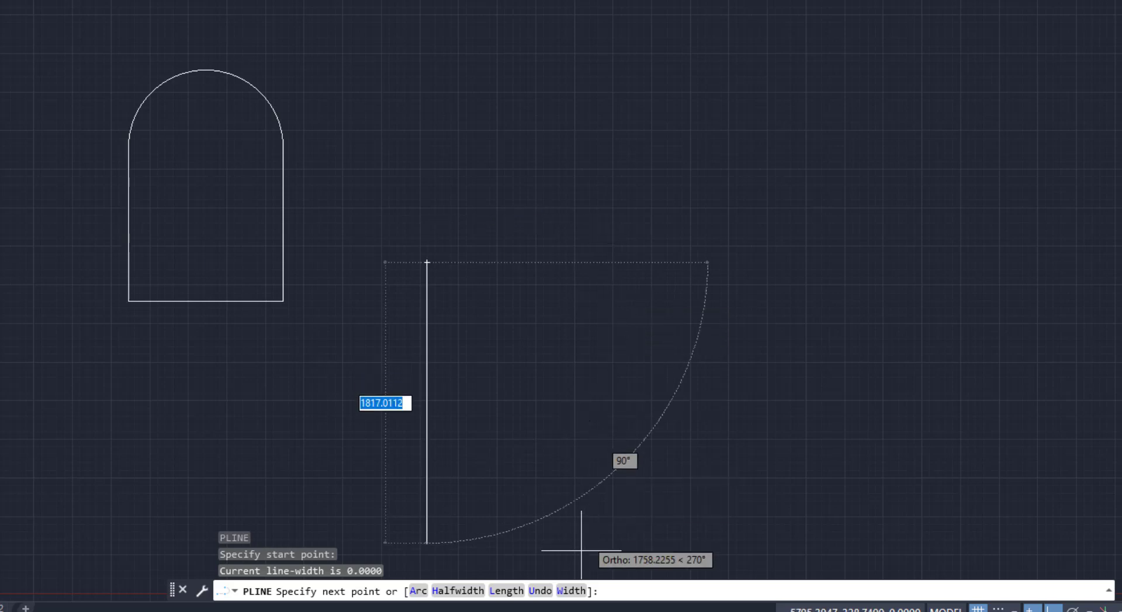
click(571, 591)
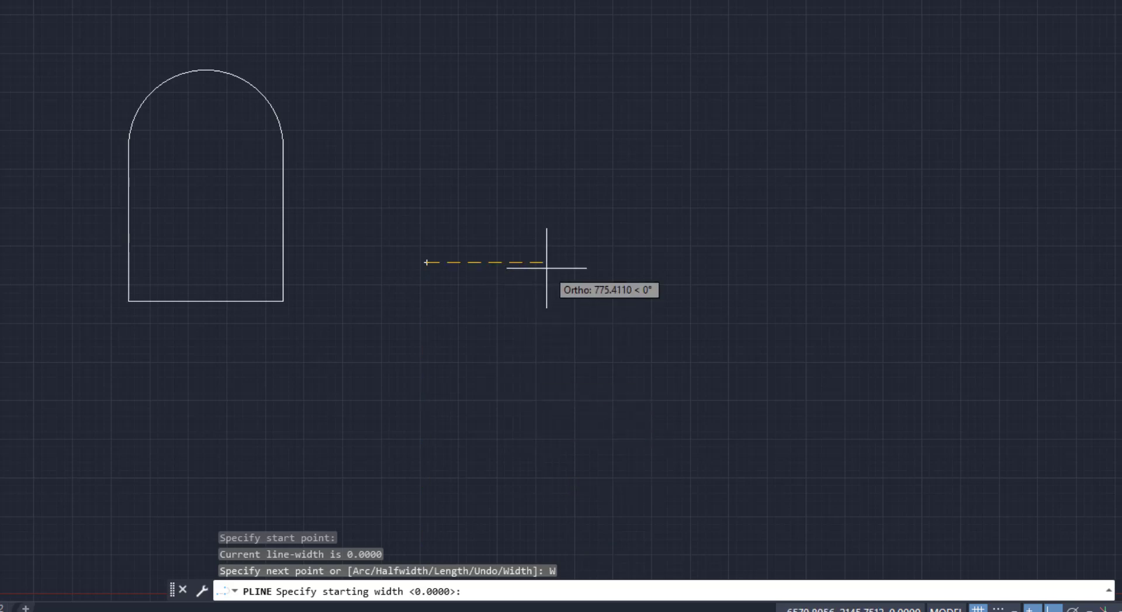
text(5)
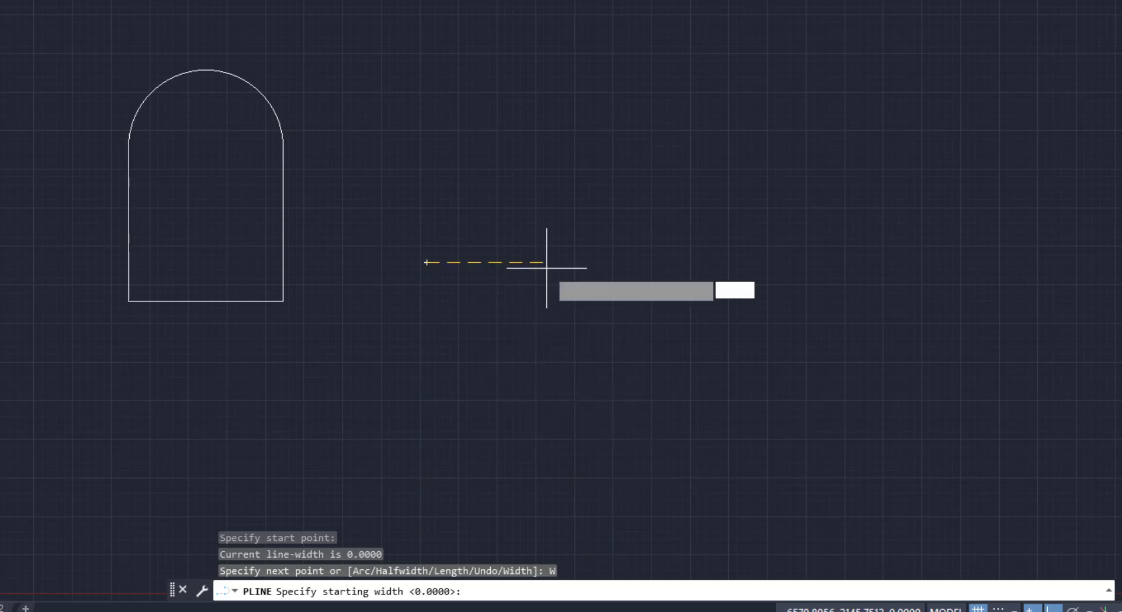
text(0)
key(Return)
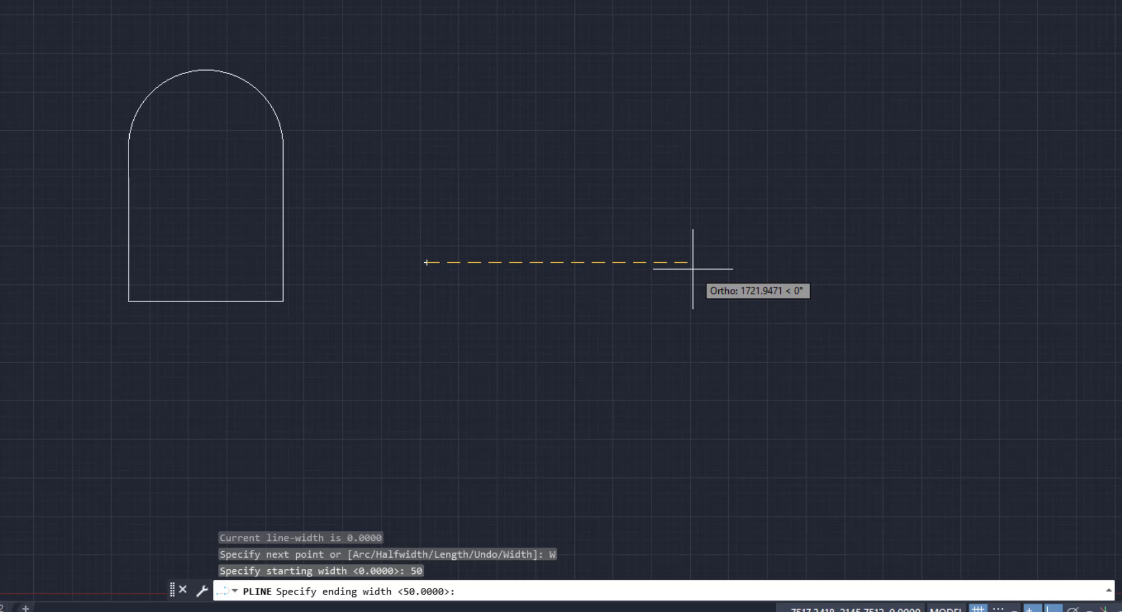
text(50)
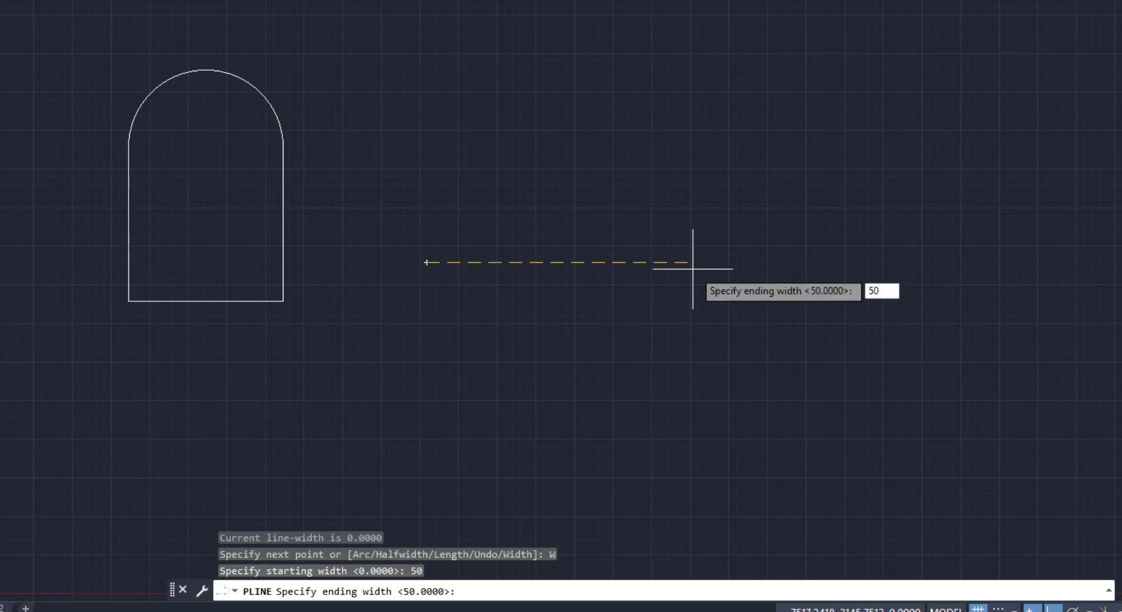
key(Return)
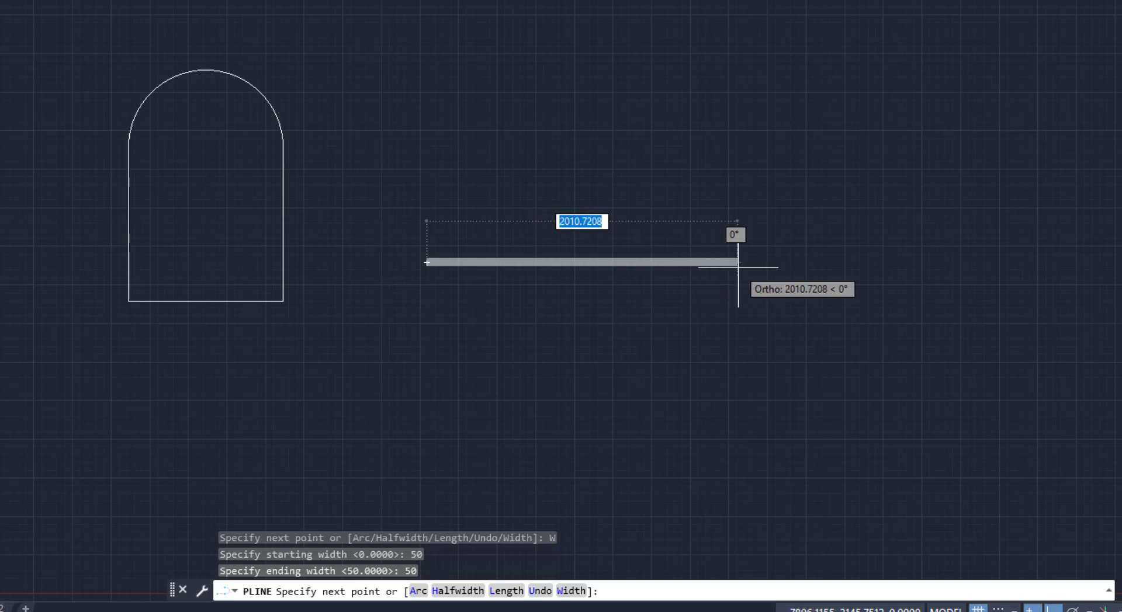
Draw three orthogonal segments 50 wide, going right, up and right again in a stepped shape.
click(684, 264)
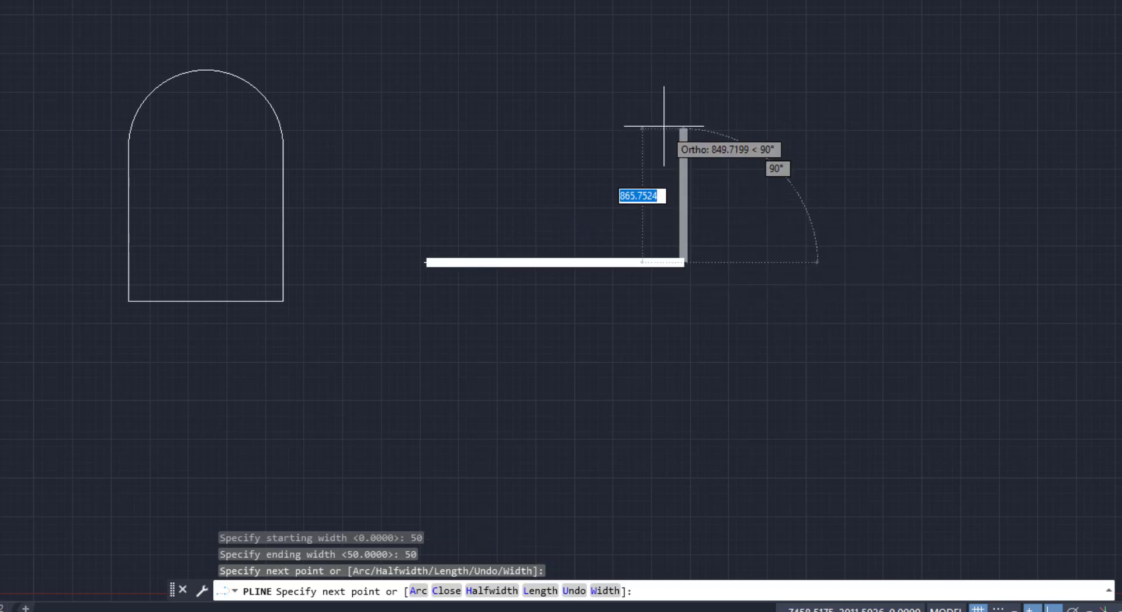
click(683, 94)
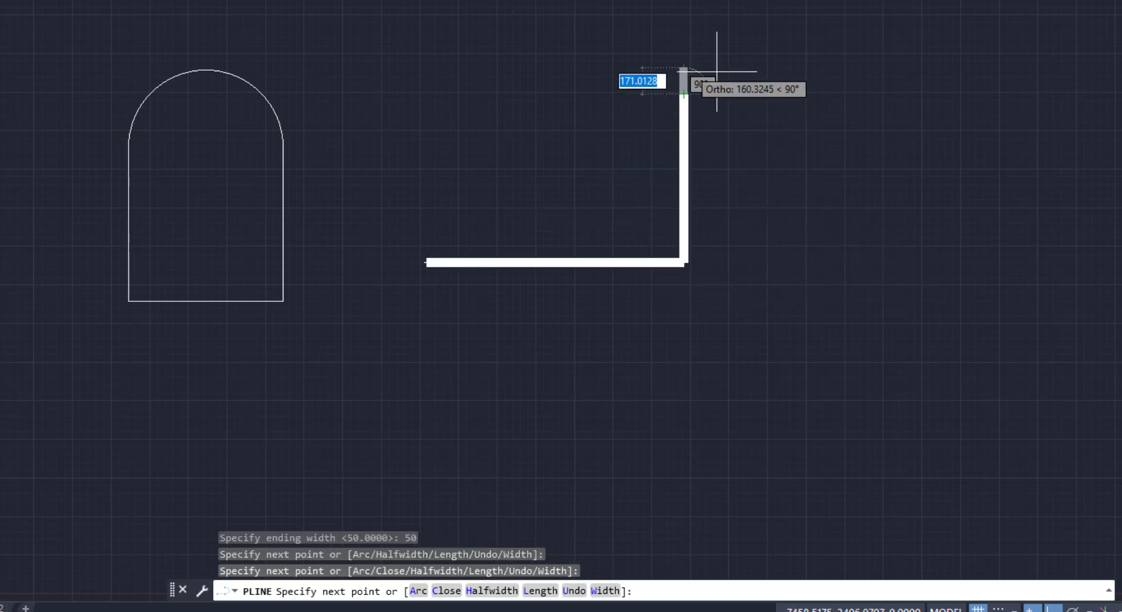
click(810, 118)
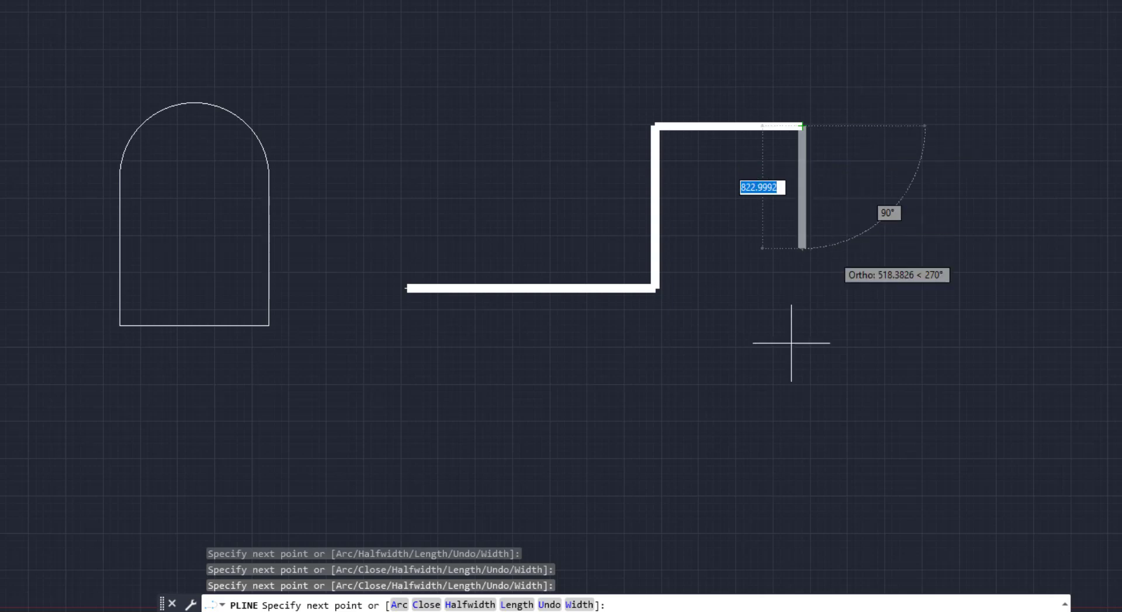
Set the starting and ending widths to 100 and draw a segment about 1492 units to the right, followed by a downward one.
click(579, 605)
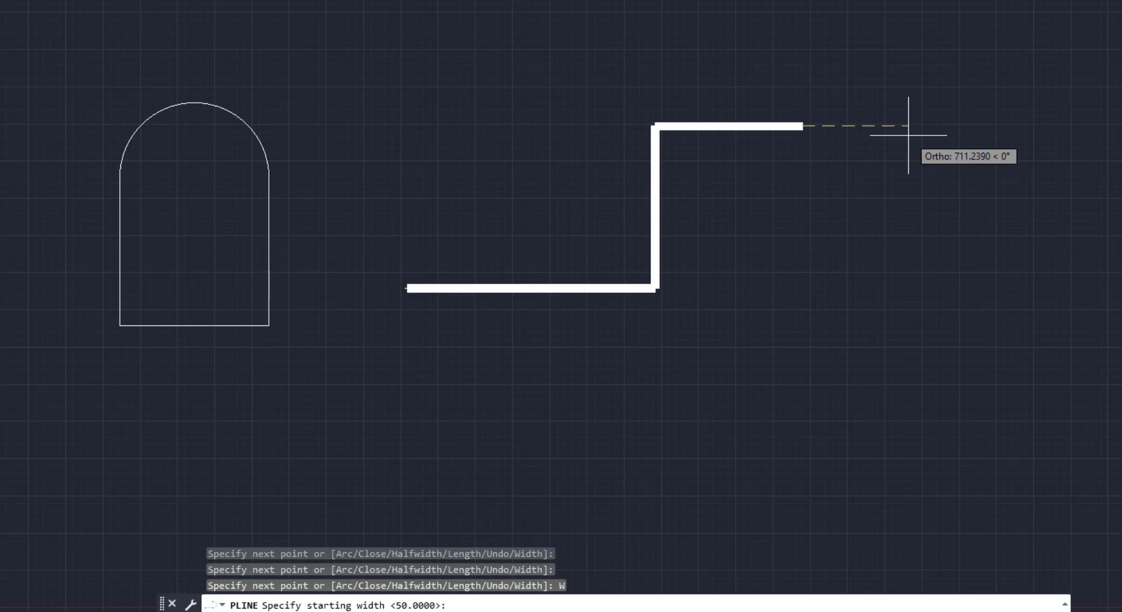
text(1)
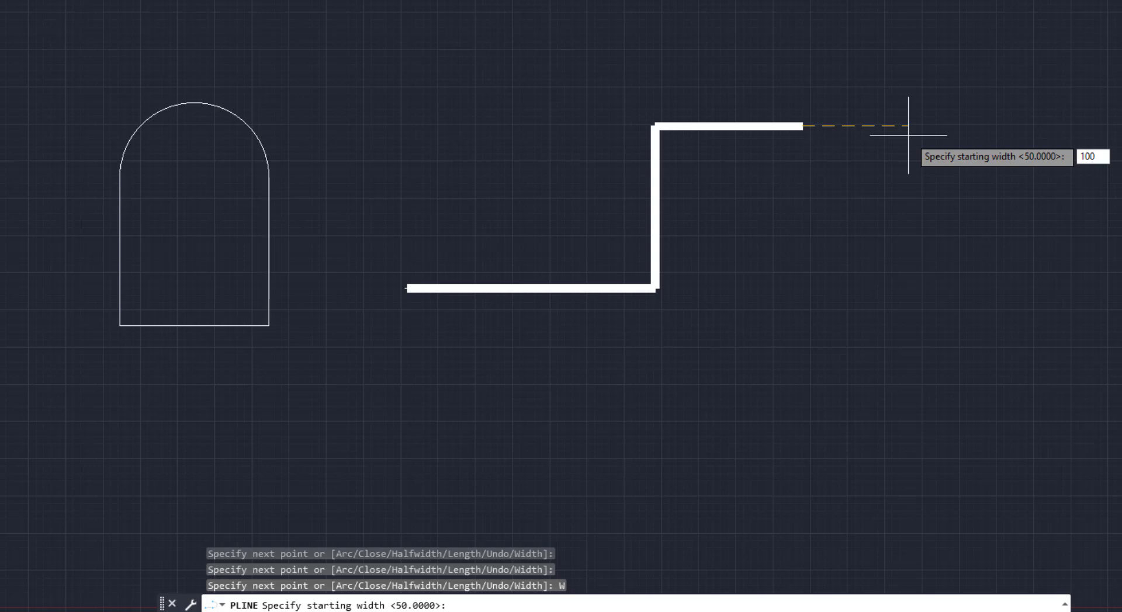
text(00)
key(Return)
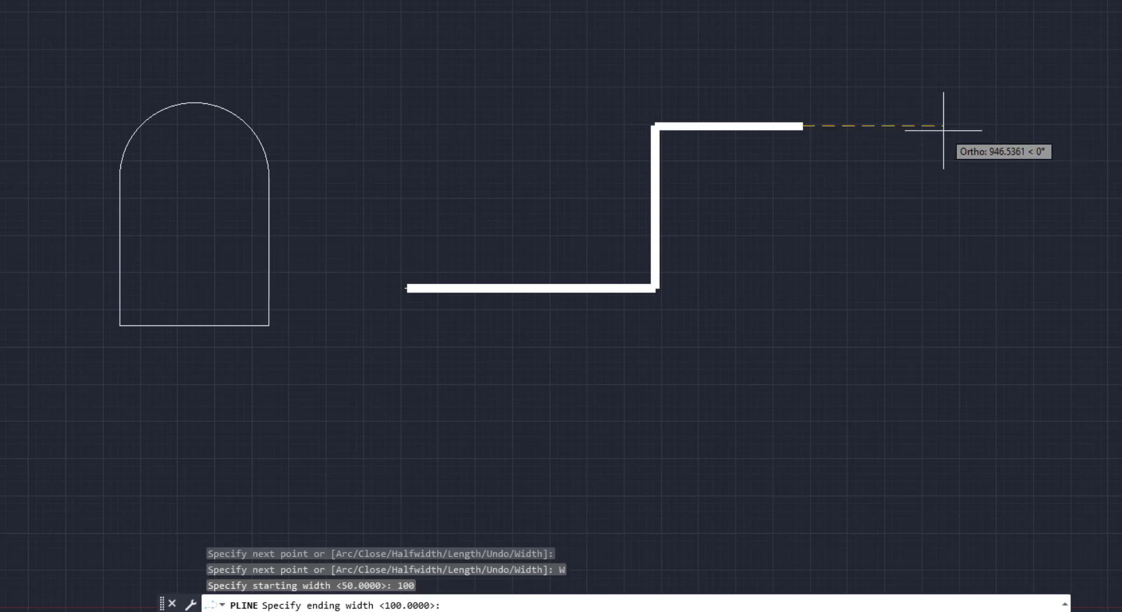
text(1)
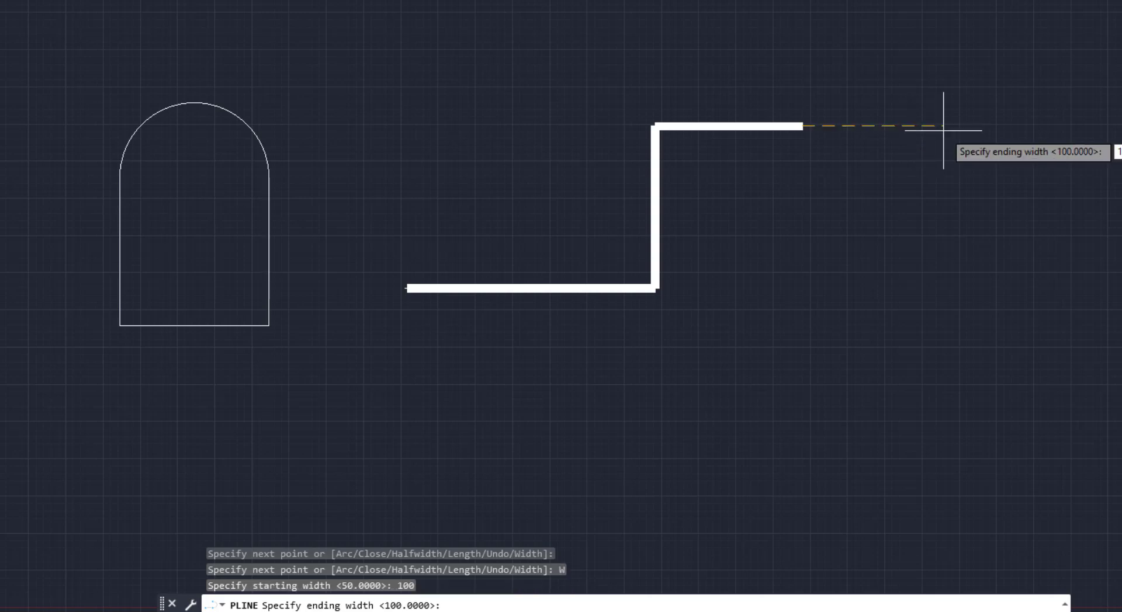
text(00)
key(Return)
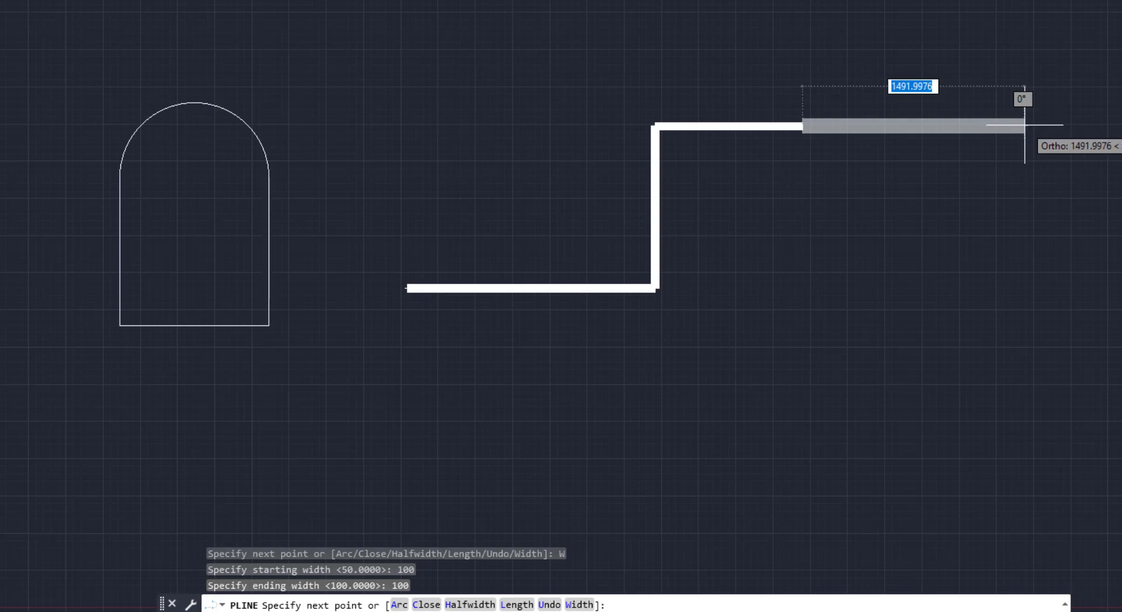
click(1026, 120)
click(1022, 248)
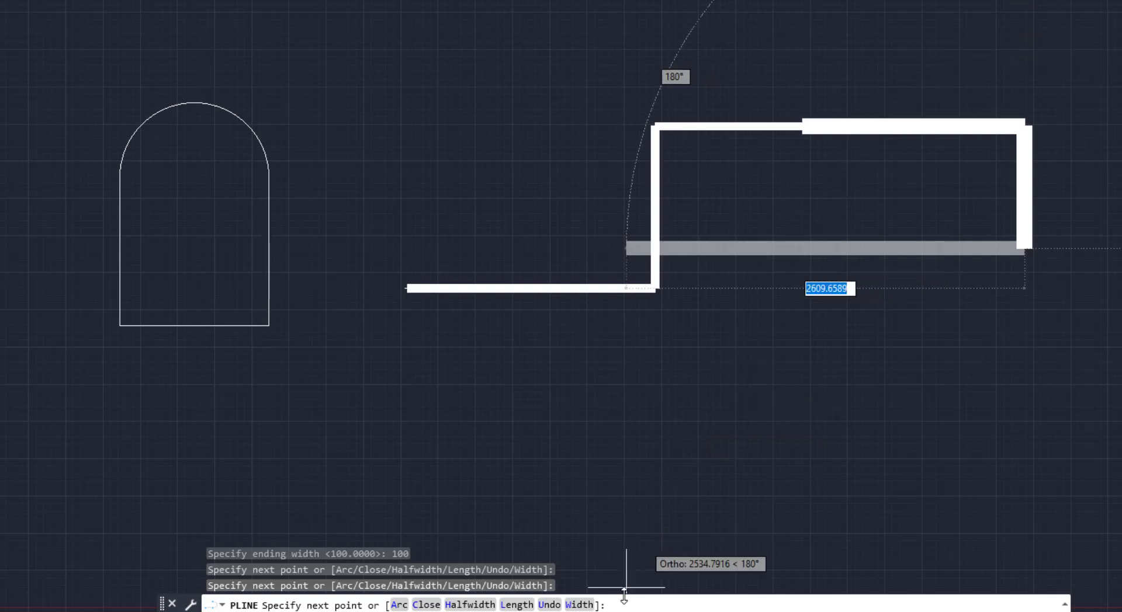
Set the starting and ending widths to 0 and draw three thin segments going left, down and right.
click(586, 605)
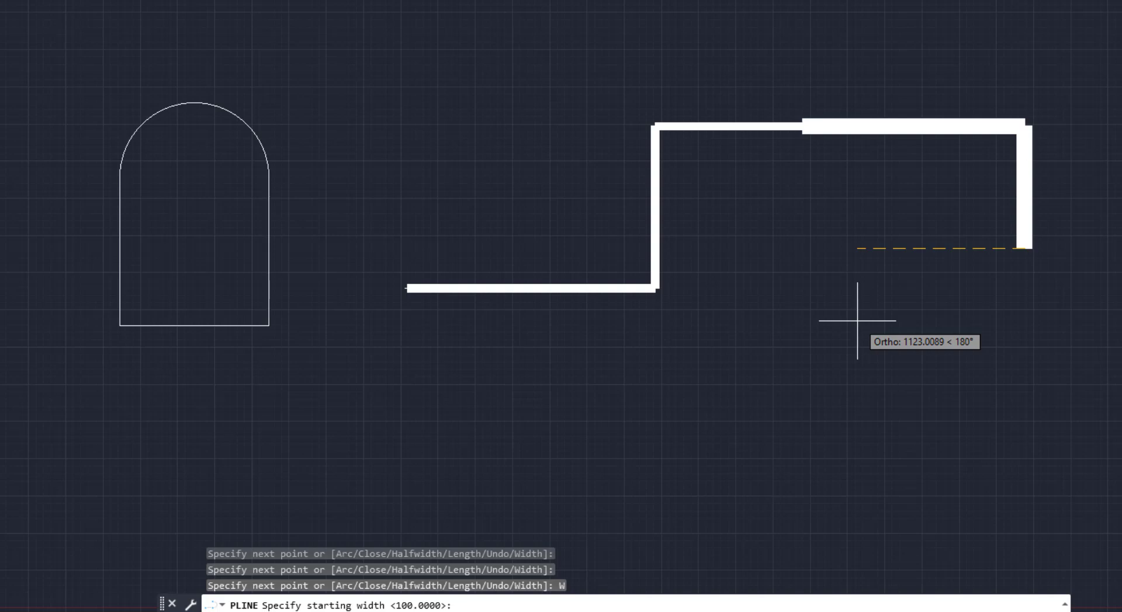
text(0)
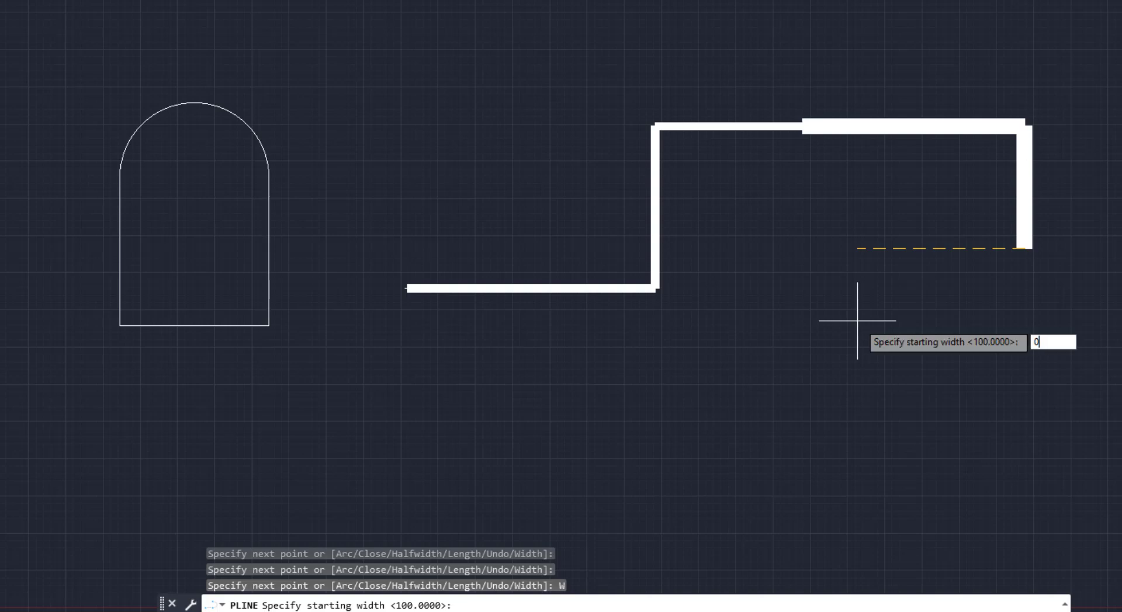
key(Return)
text(0)
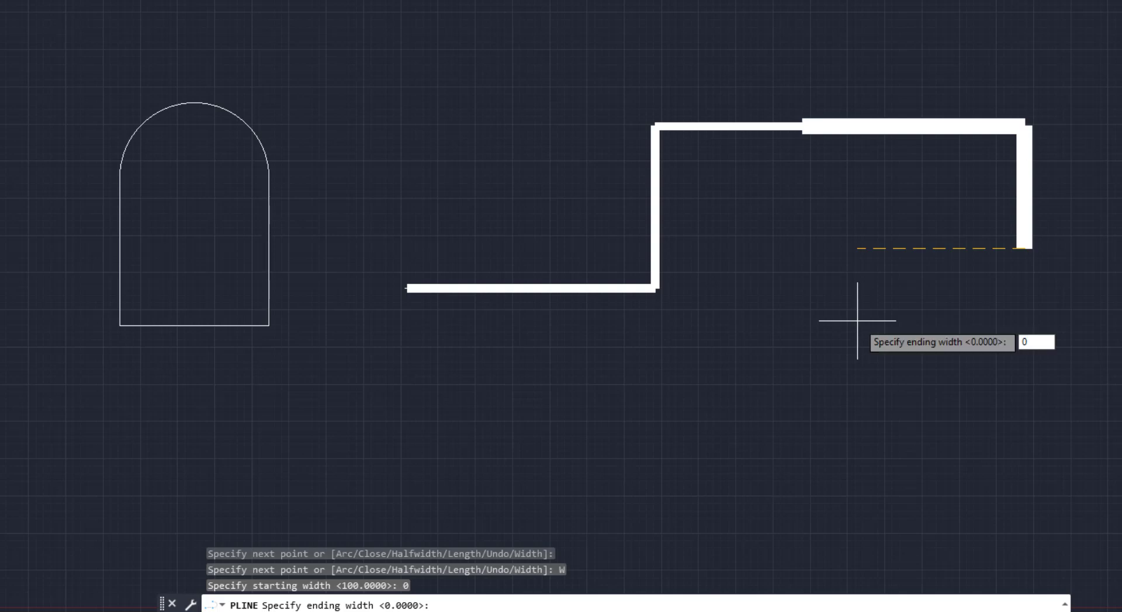
key(Return)
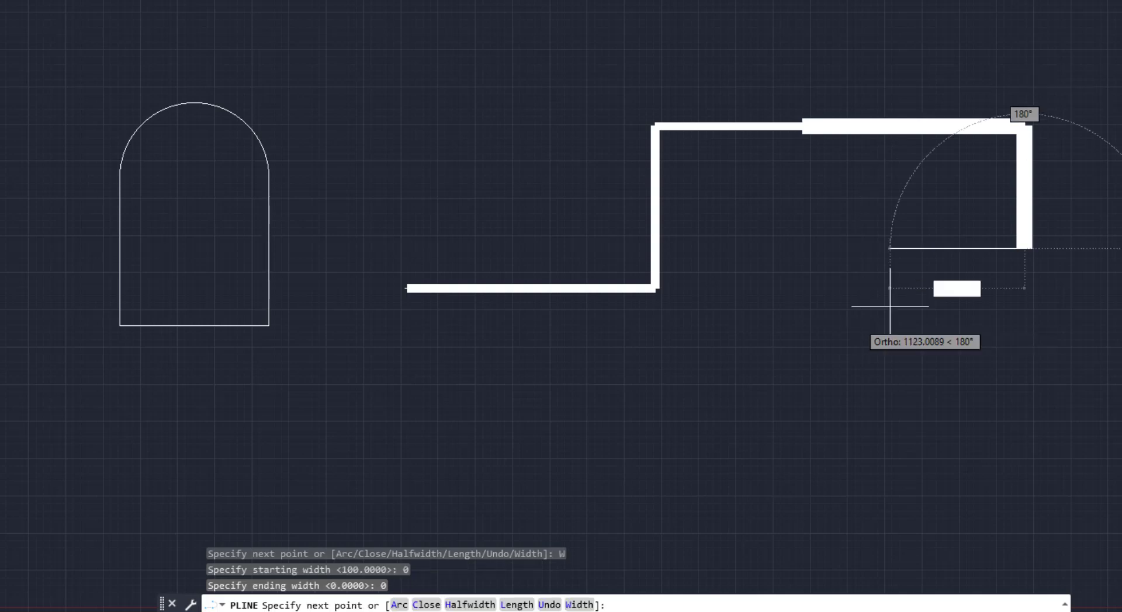
click(723, 244)
click(715, 359)
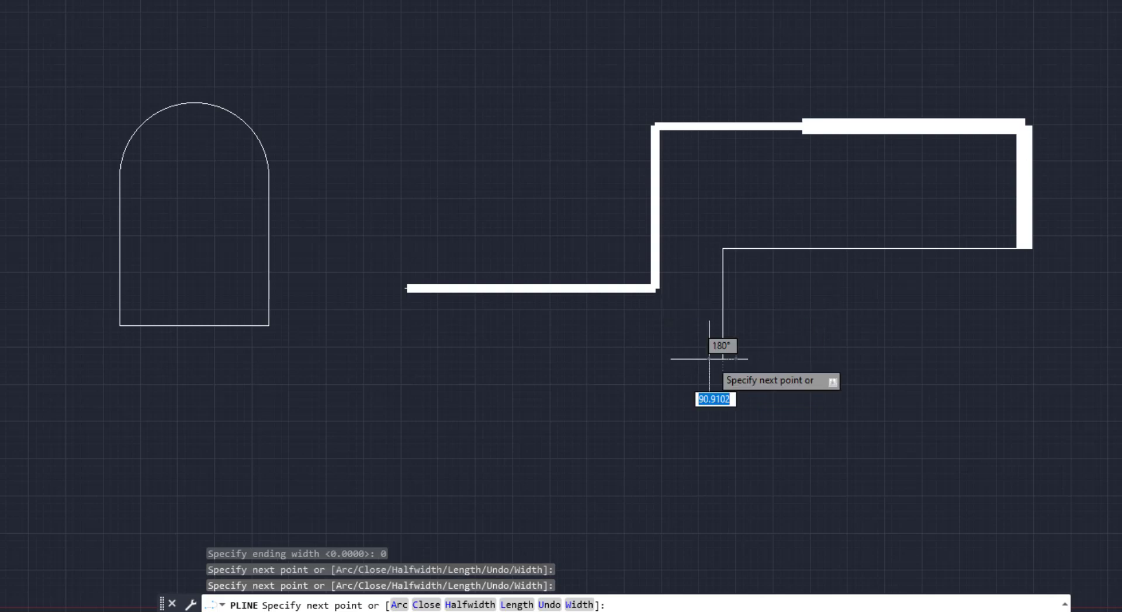
click(869, 359)
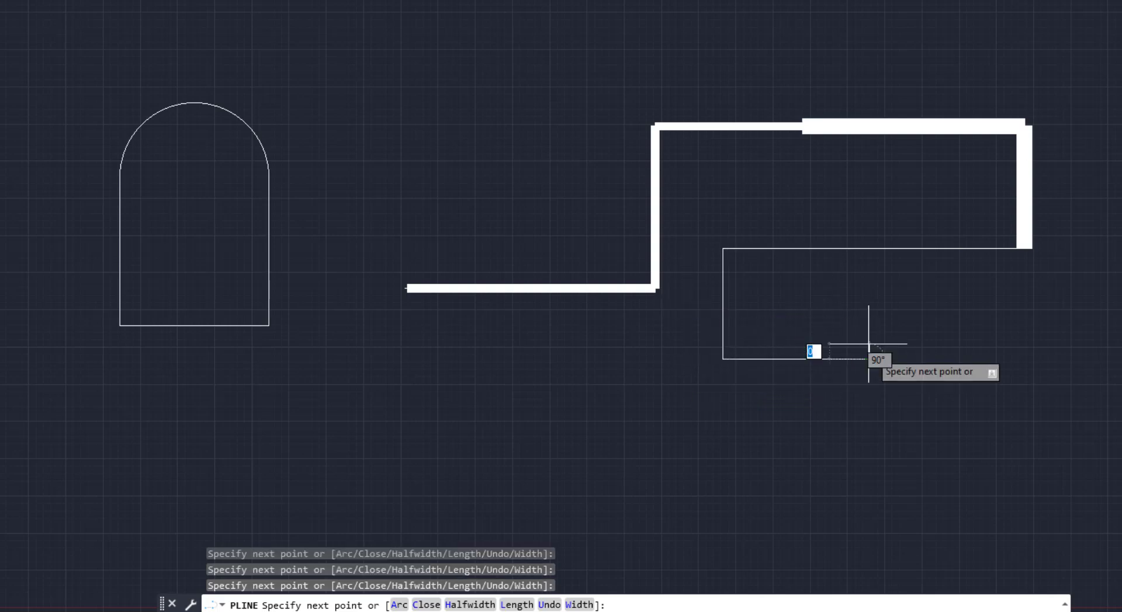
Add two more thin segments, one up and one right, and remove both with the polyline's Undo option.
click(868, 310)
click(944, 310)
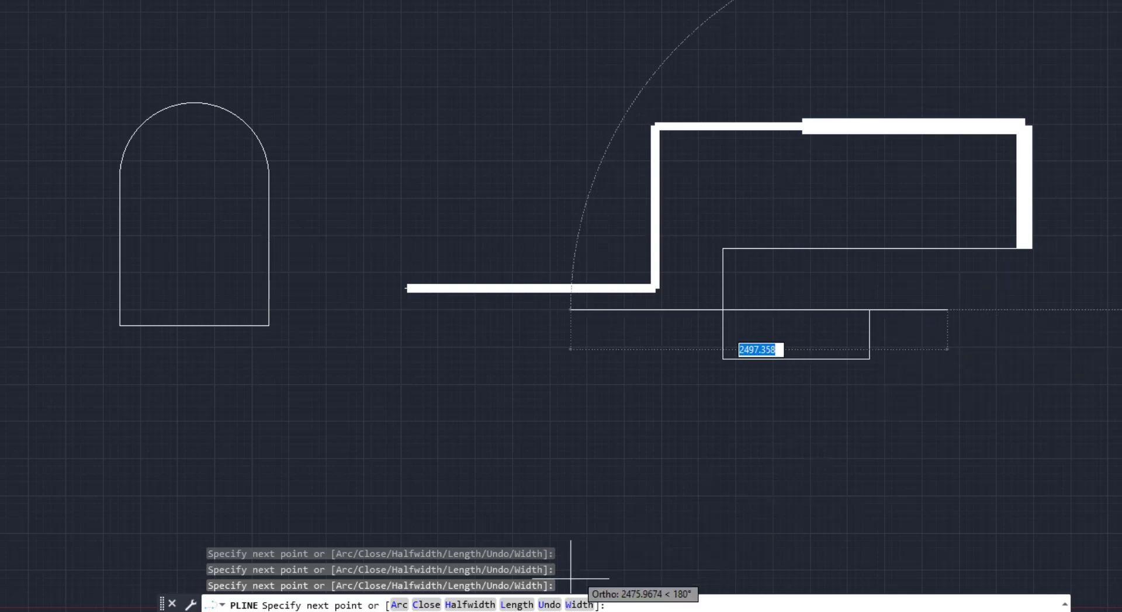
click(549, 605)
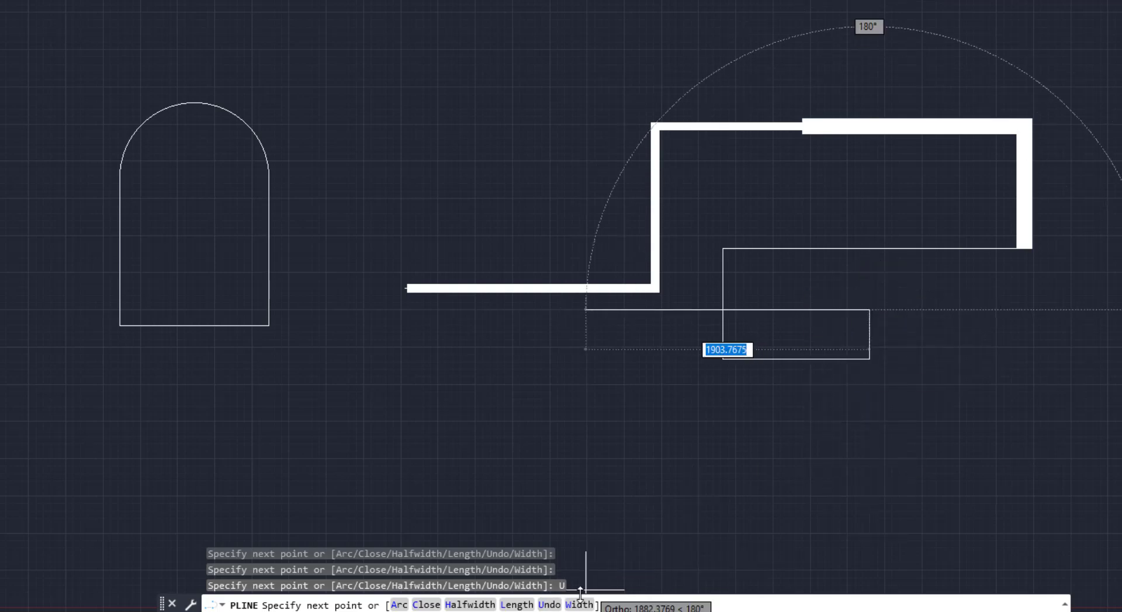
click(560, 602)
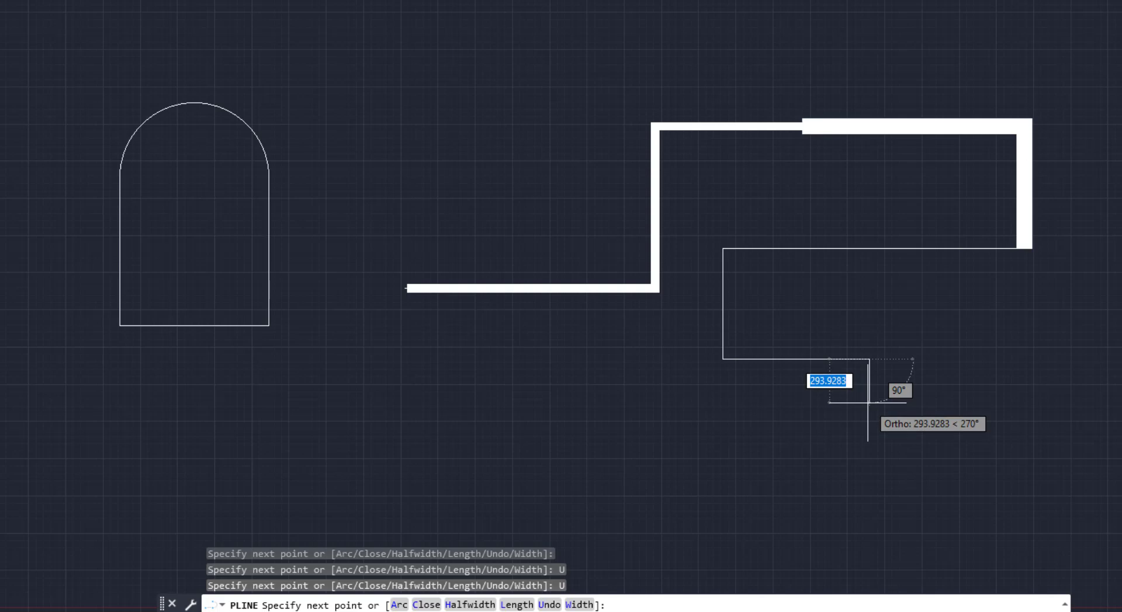
Finish the variable-width polyline, leaving it open at the end of its last thin segment.
key(Return)
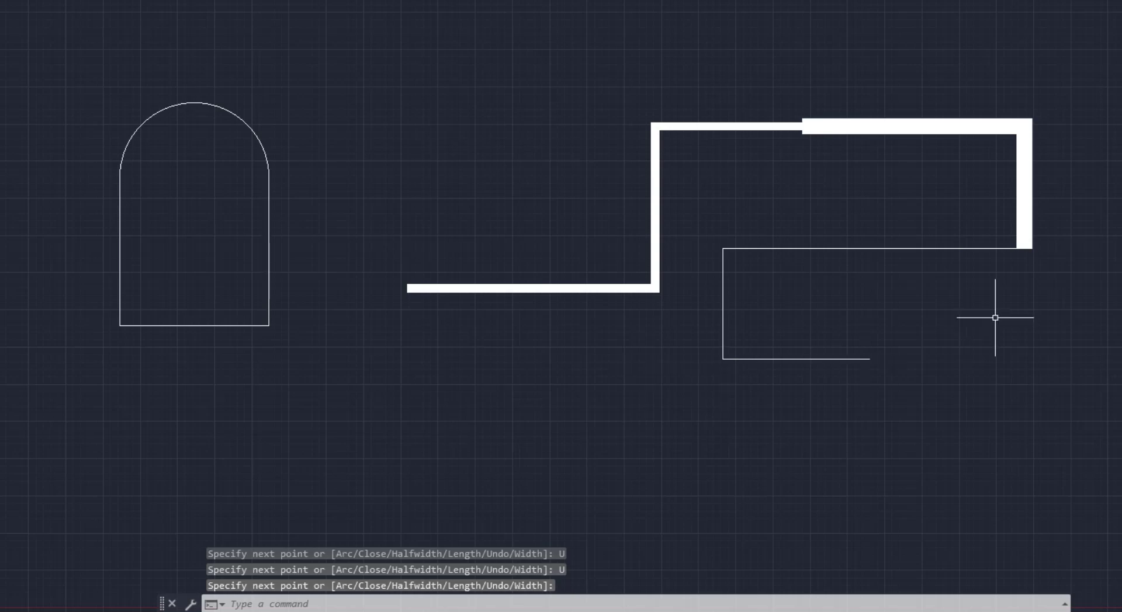
middle_drag(832, 290, 807, 286)
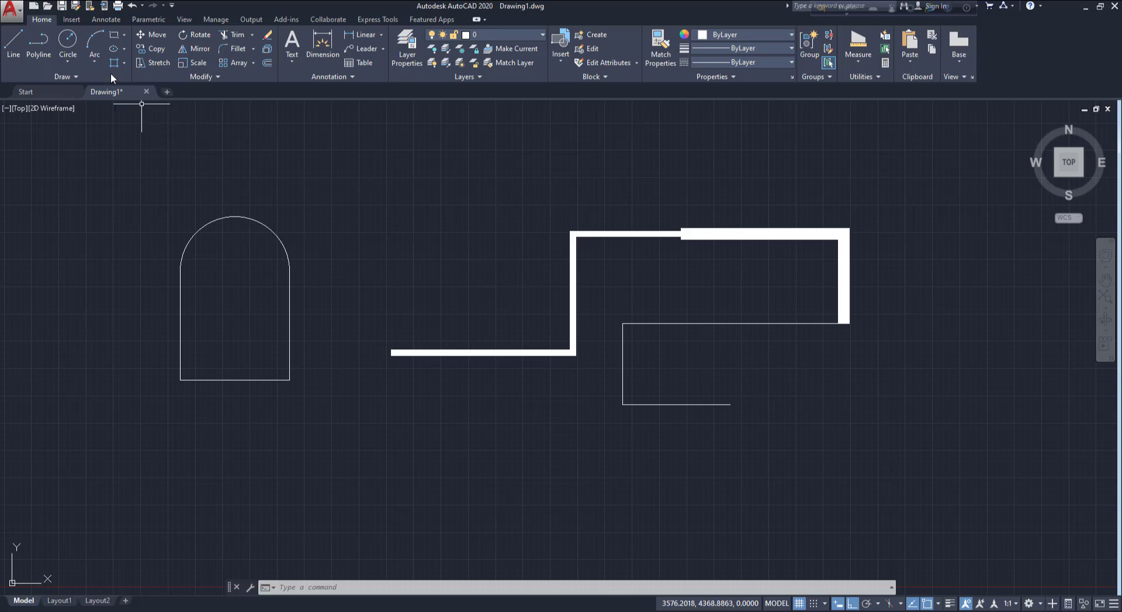
Start a polyline below the wide one with starting width 0 and ending width 100, and draw a tapered arrowhead segment about 220 units to the right.
click(44, 51)
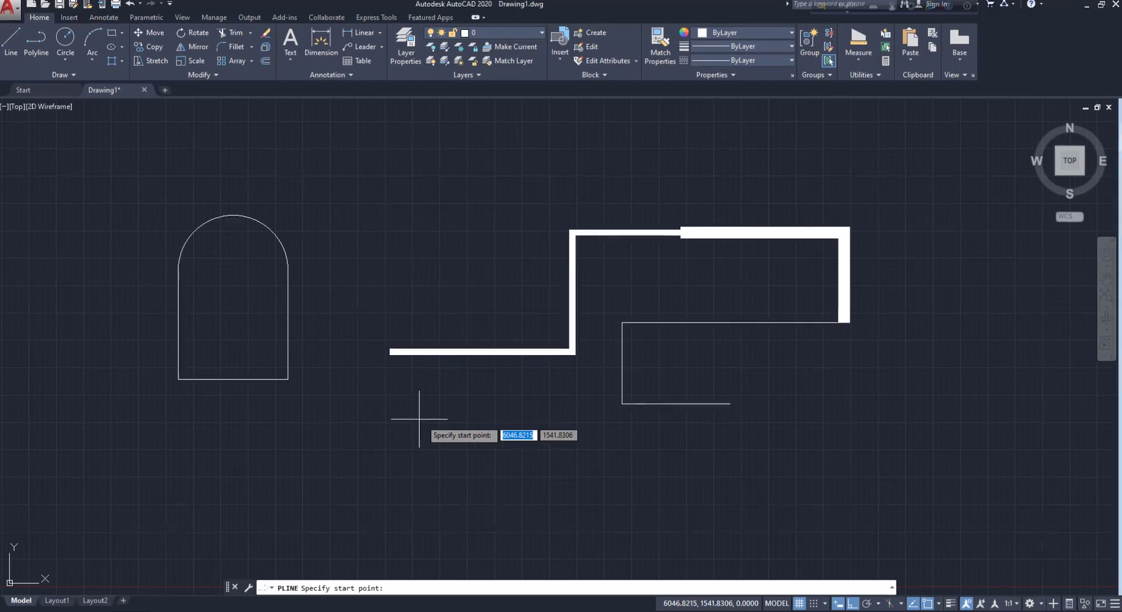
click(285, 349)
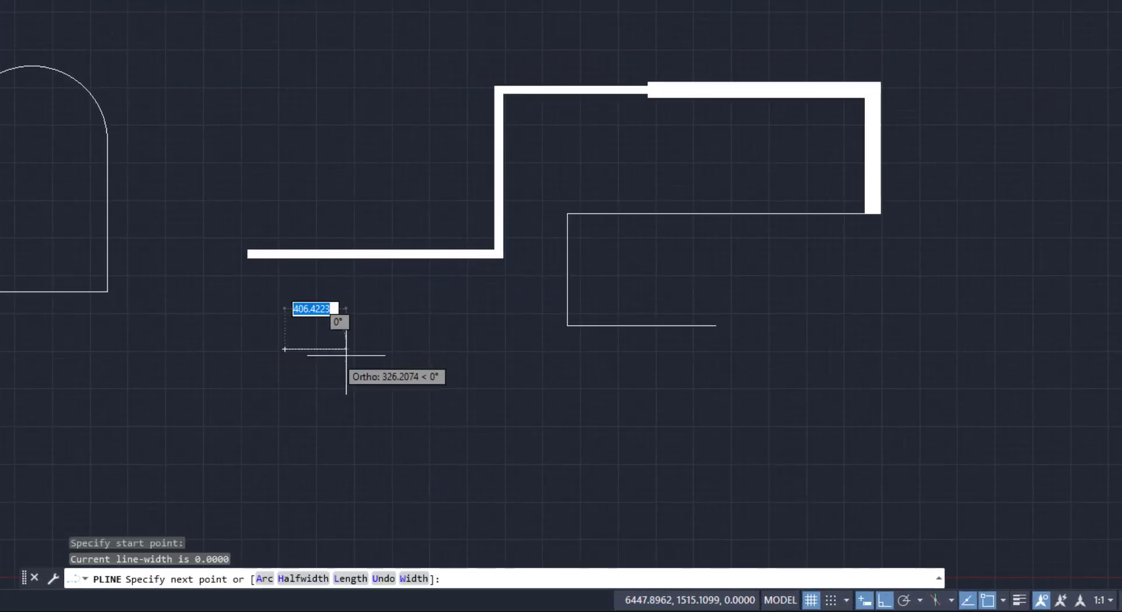
text(W)
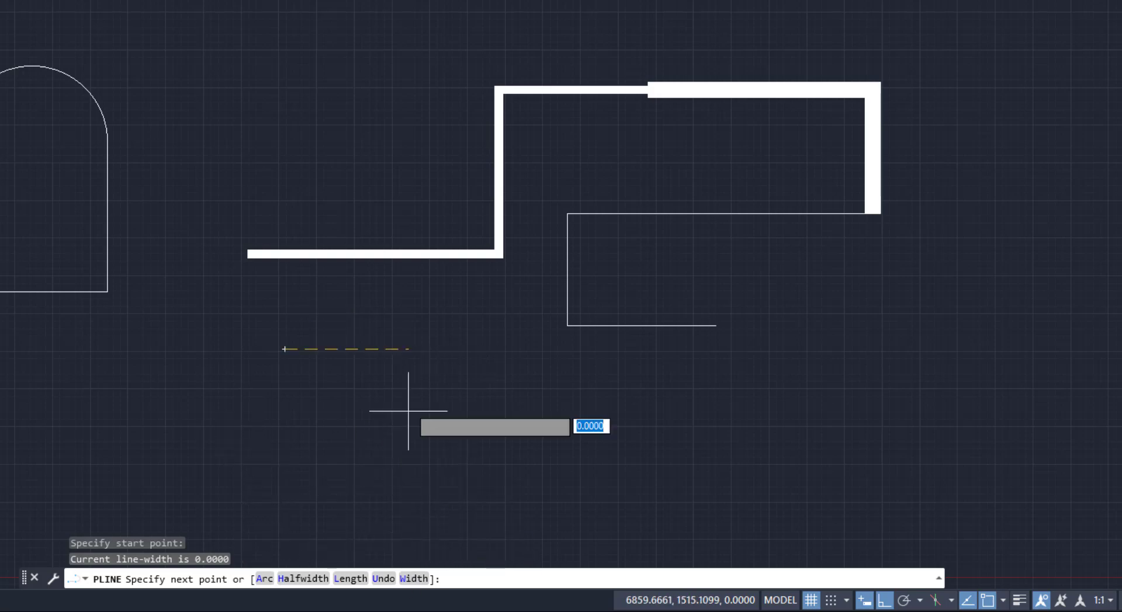
key(Return)
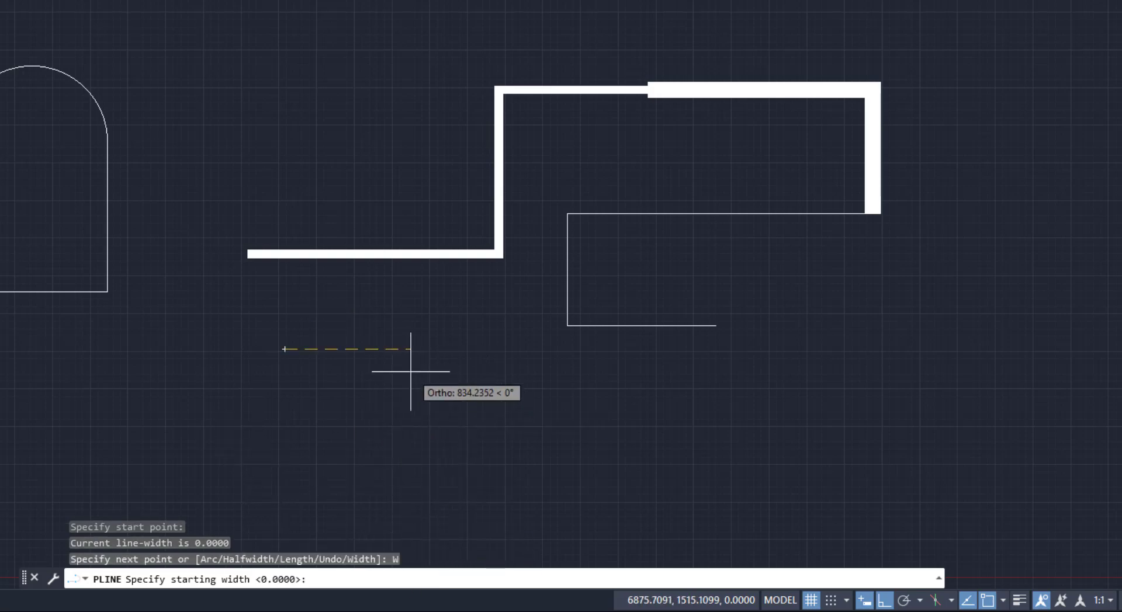
text(0)
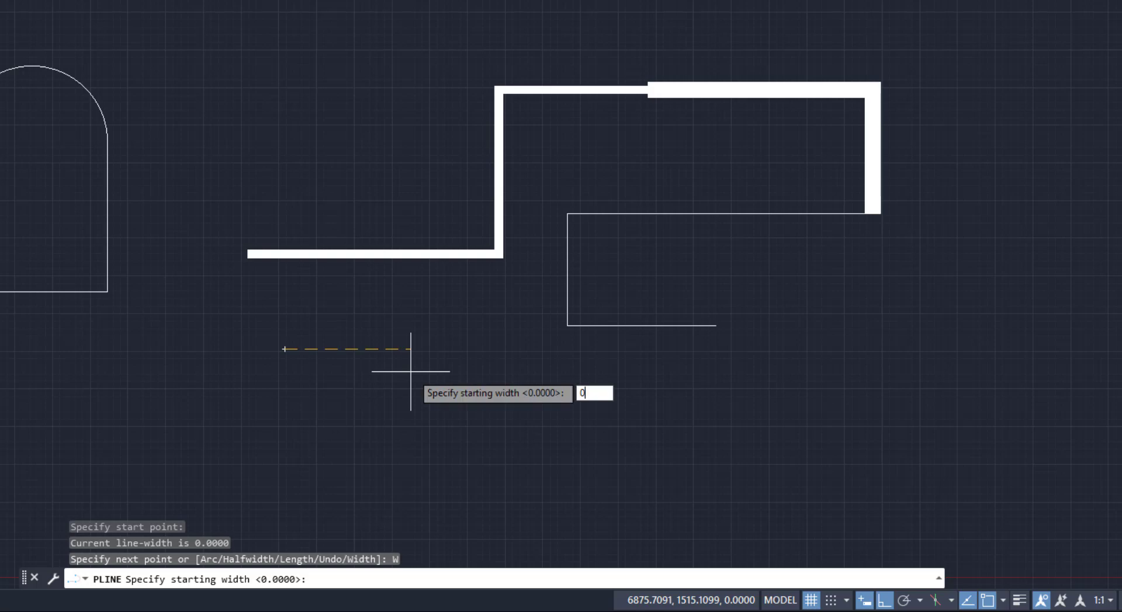
key(Return)
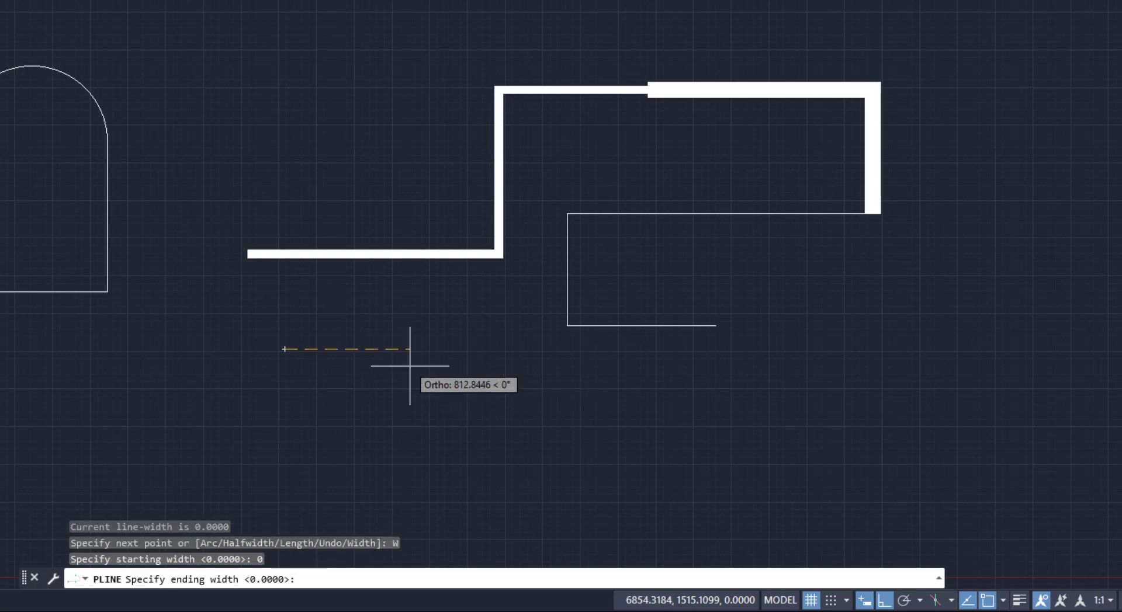
text(10)
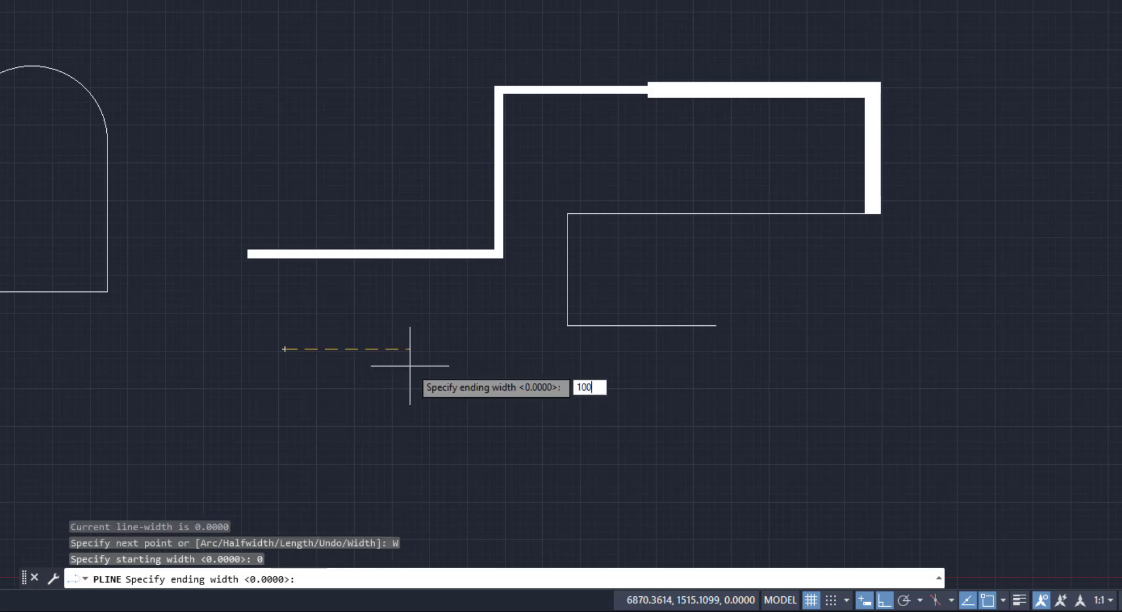
text(0)
key(Return)
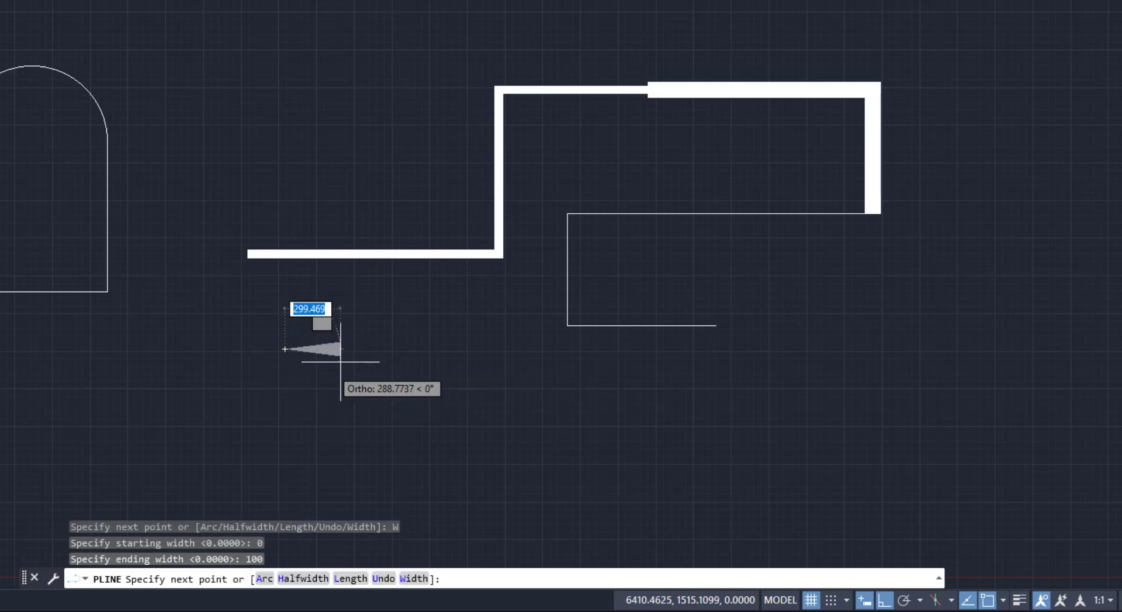
scroll(354, 350, up, 2)
scroll(348, 350, down, 2)
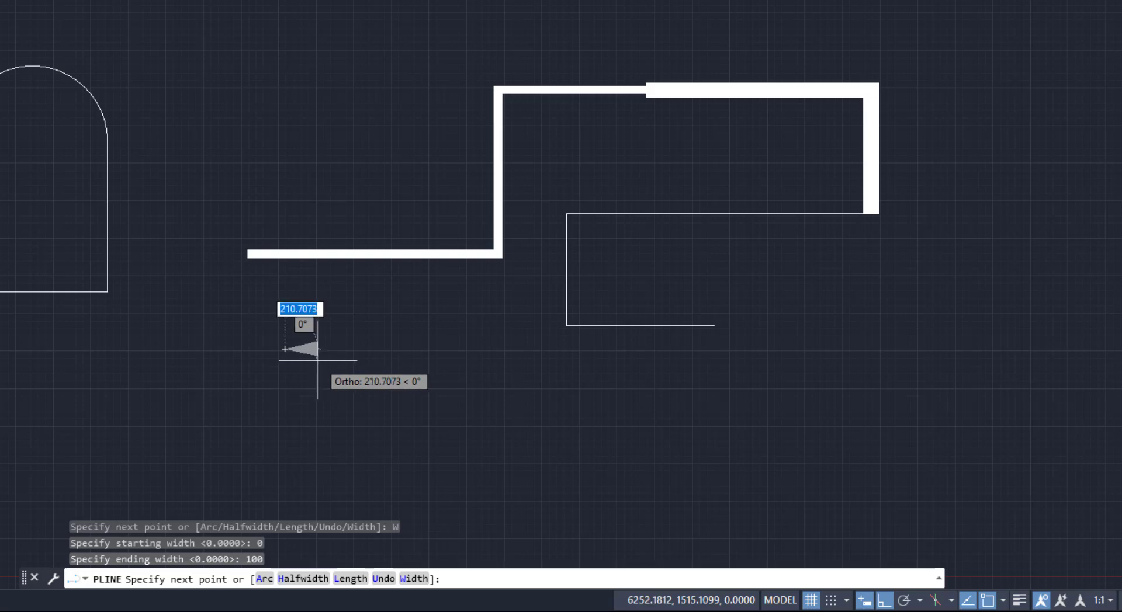
click(318, 366)
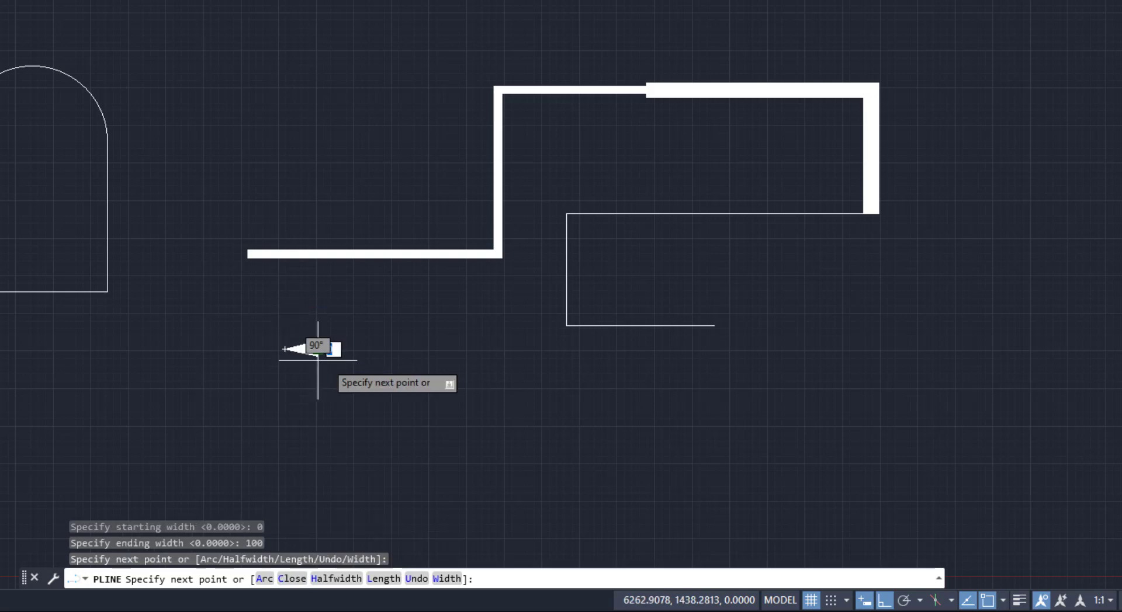
Set the starting and ending widths to 0, draw the arrow's thin shaft horizontally to the right, and finish the polyline.
click(447, 579)
text(0)
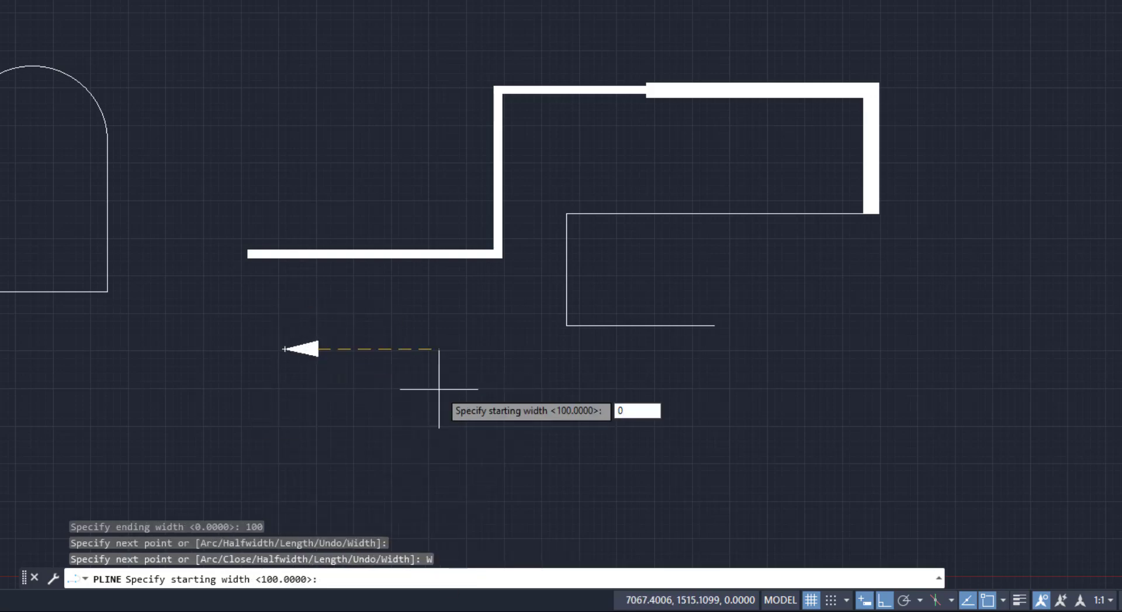
key(Return)
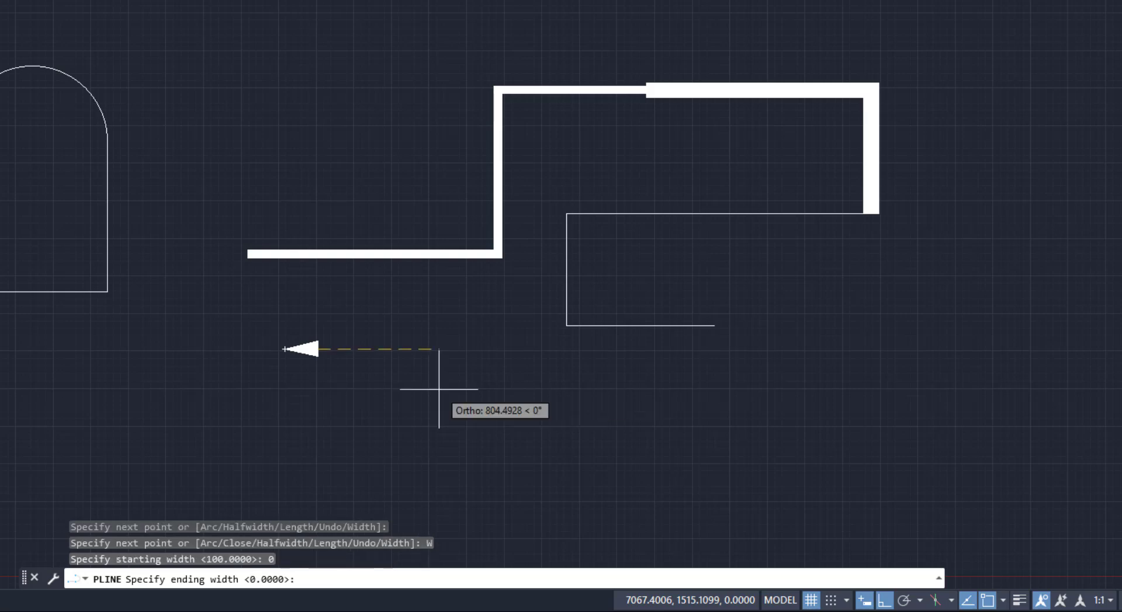
text(0)
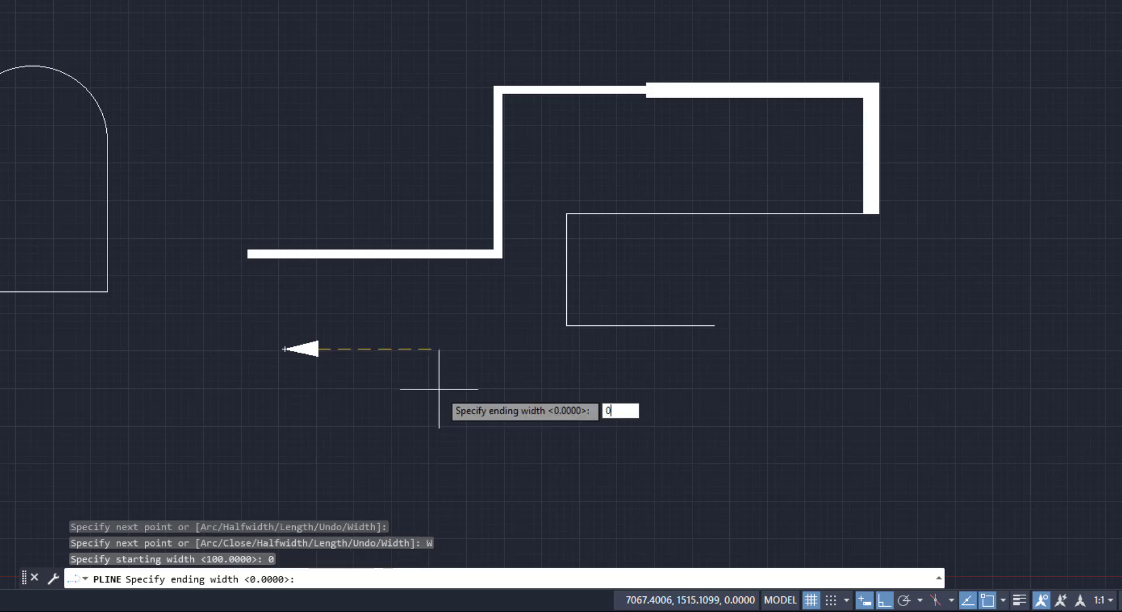
key(Return)
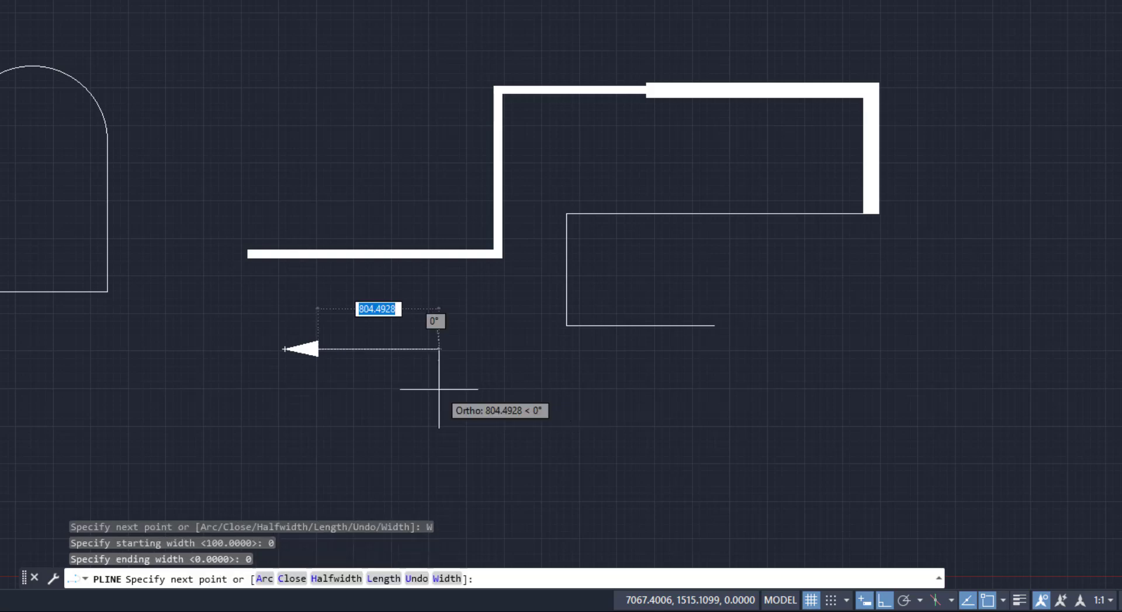
click(456, 352)
key(Return)
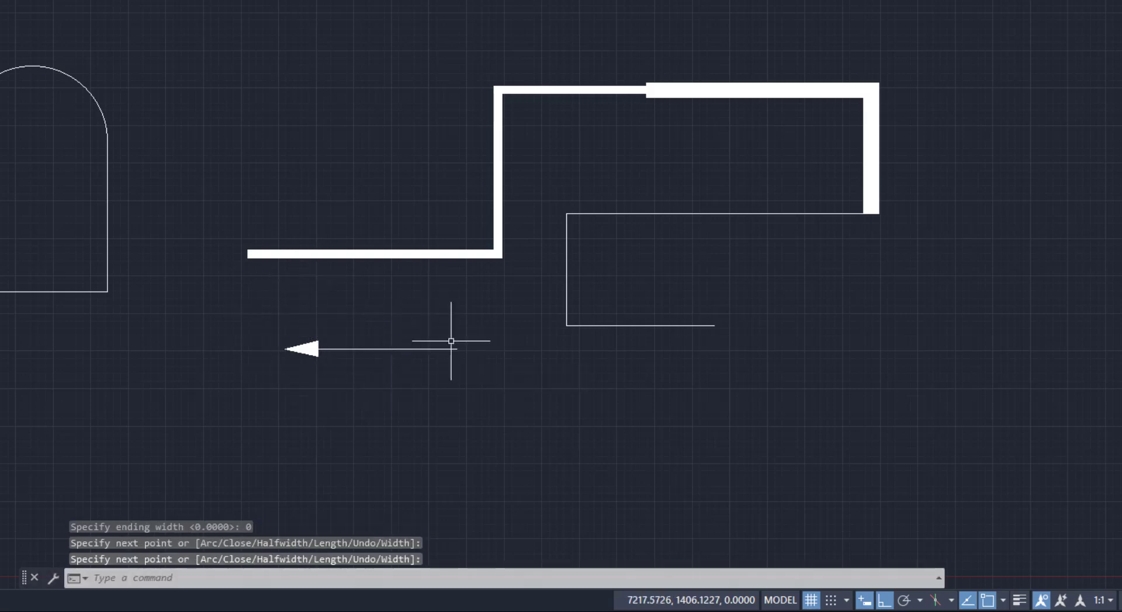
Erase all the polylines in the drawing with a crossing selection around them.
click(912, 104)
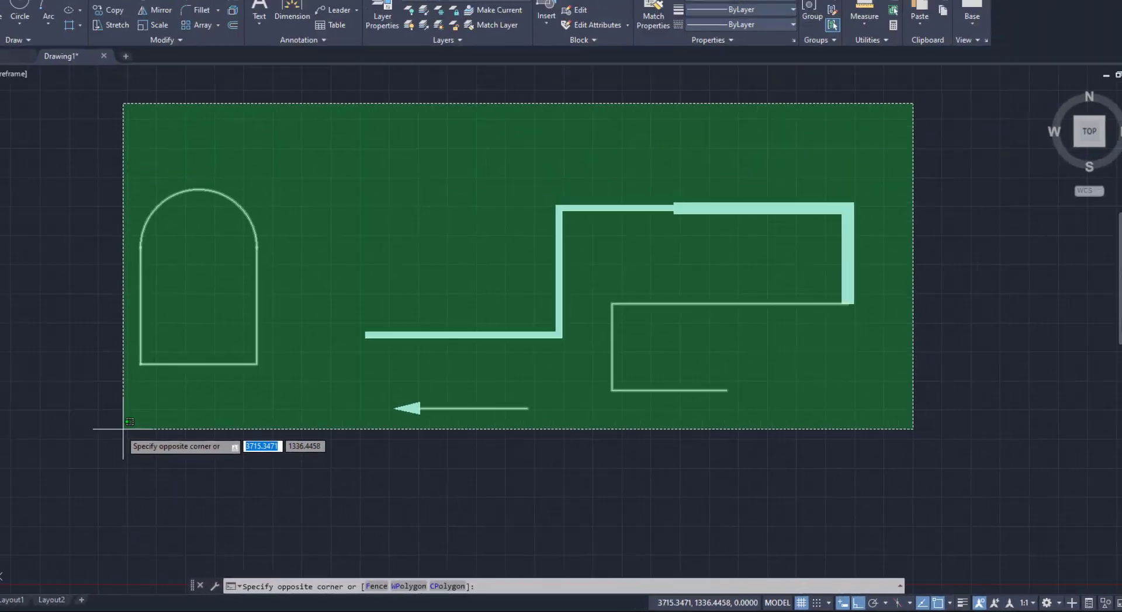
click(124, 430)
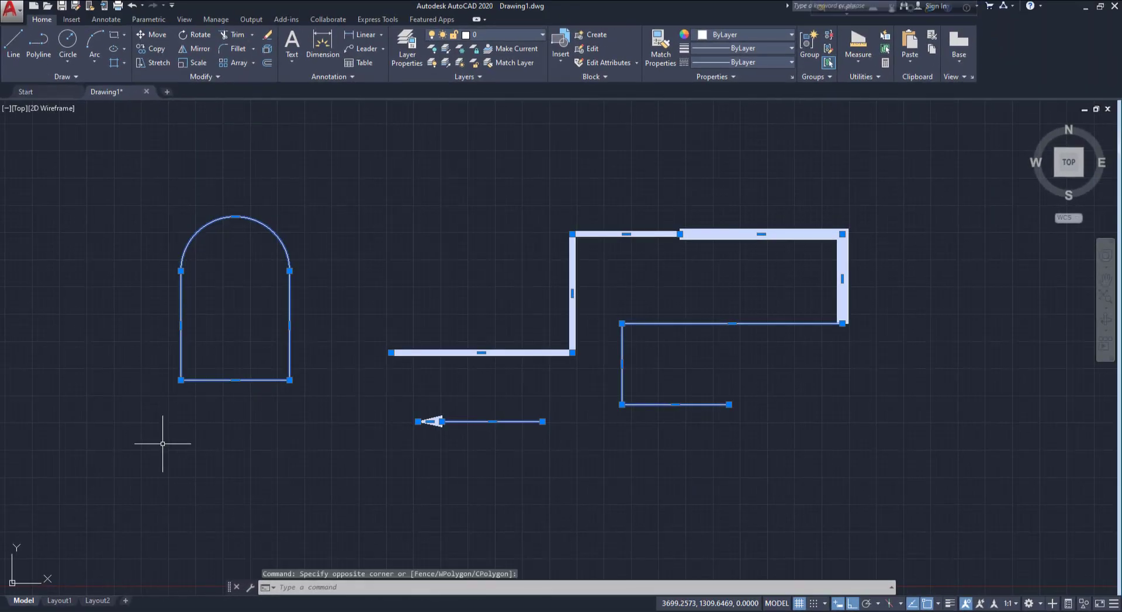
key(Delete)
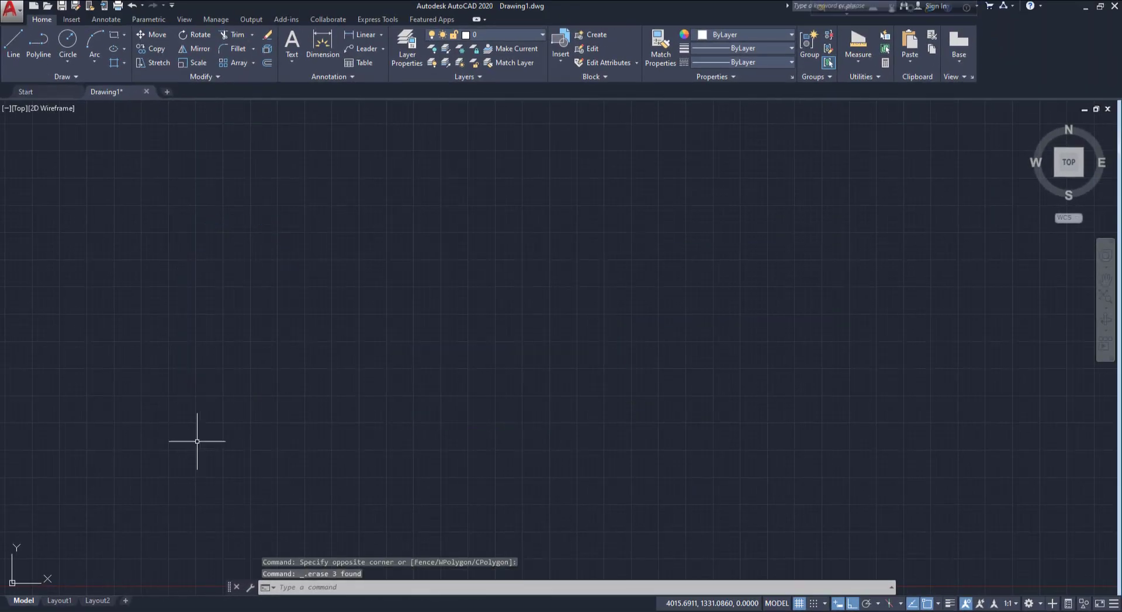
Draw a 3-Point arc with ortho off, forming a near-semicircle that opens downward in the middle of the drawing.
click(68, 62)
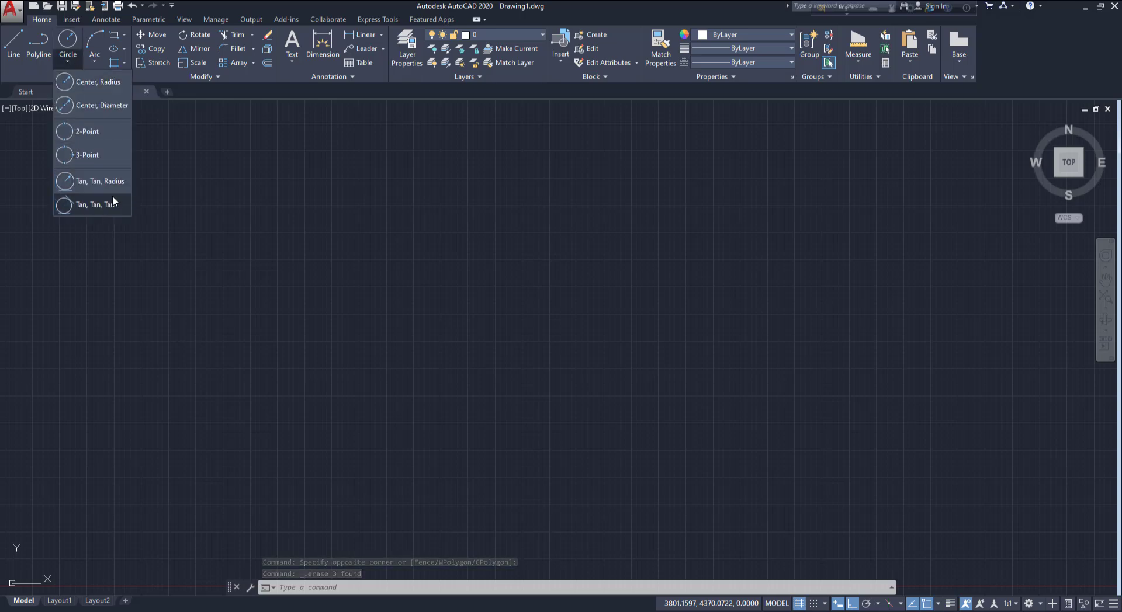
click(42, 55)
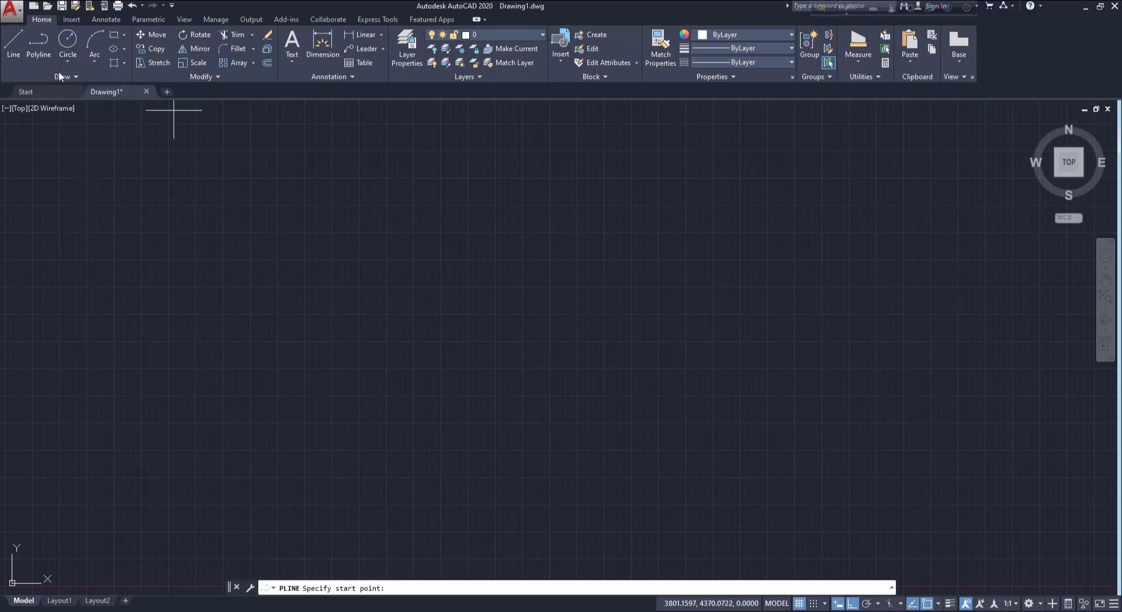
click(94, 63)
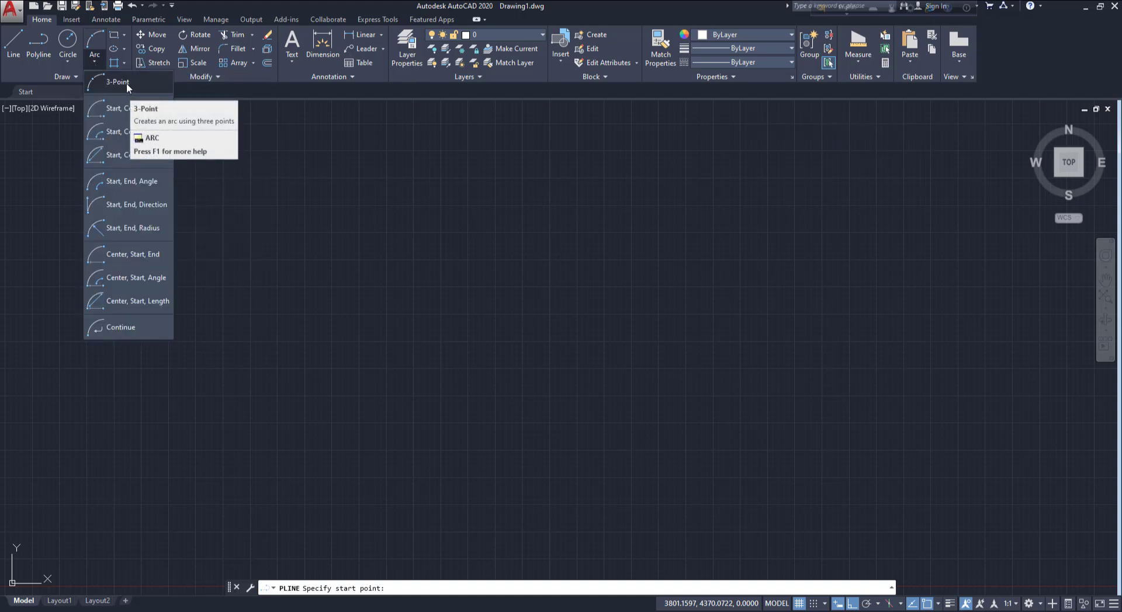
click(126, 83)
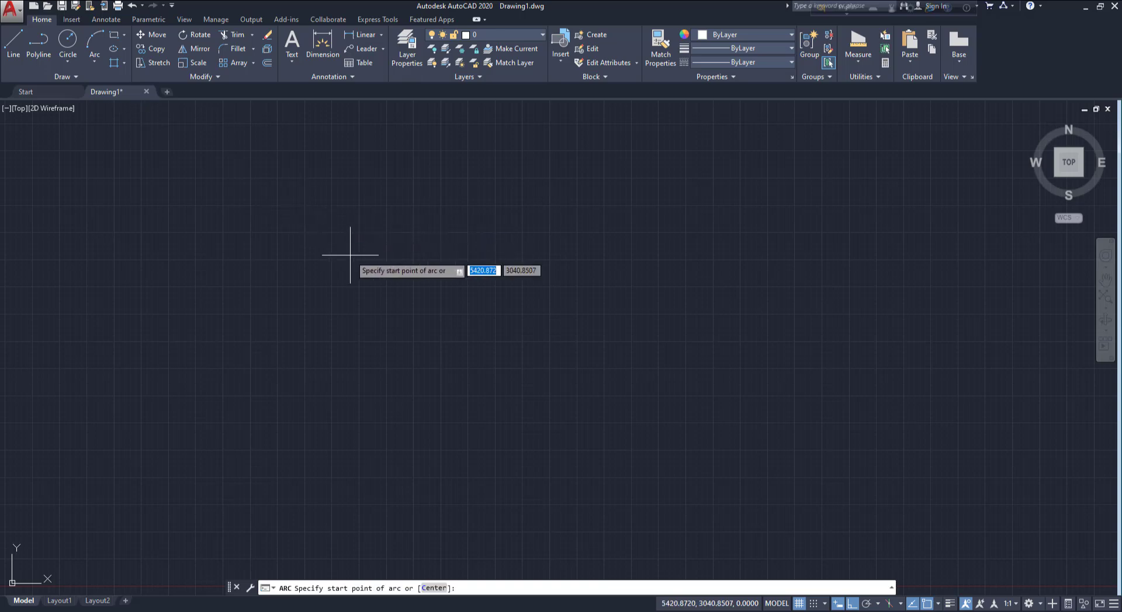
click(407, 321)
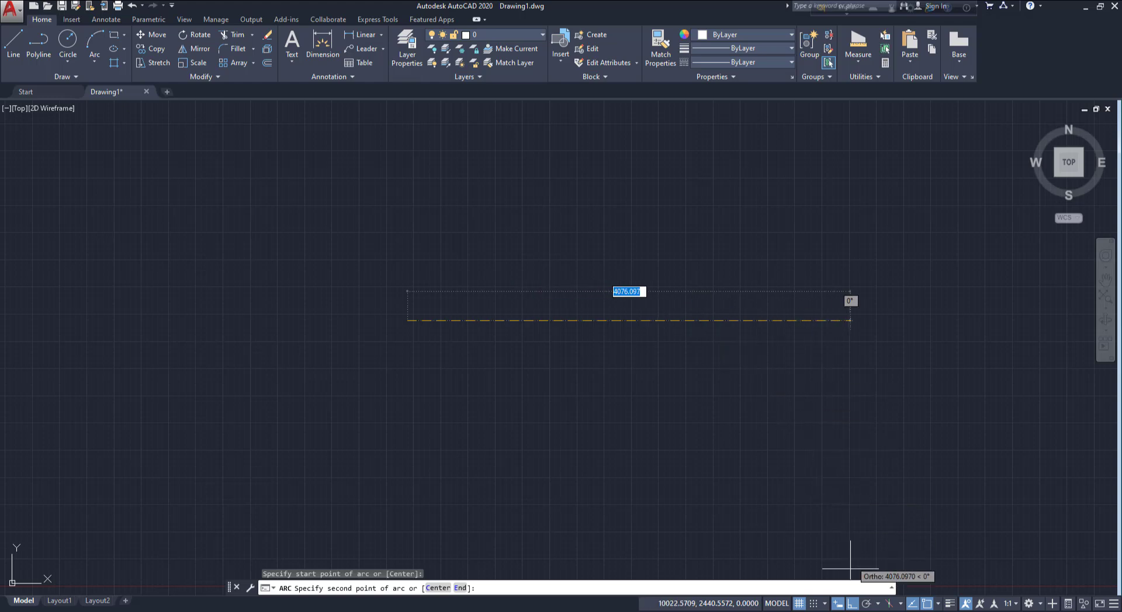
click(851, 607)
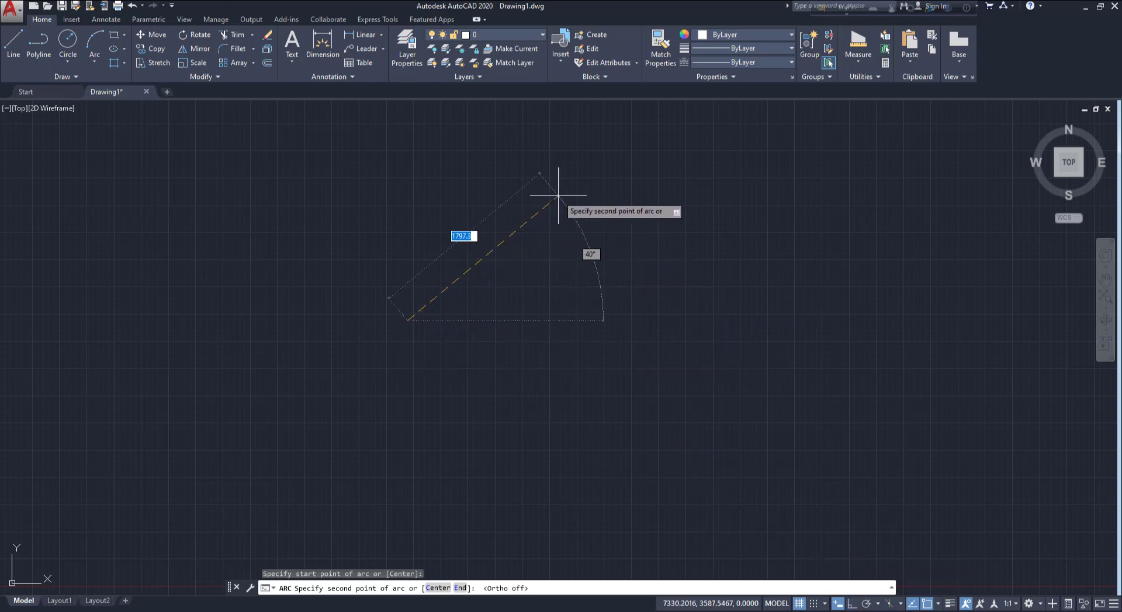
click(558, 197)
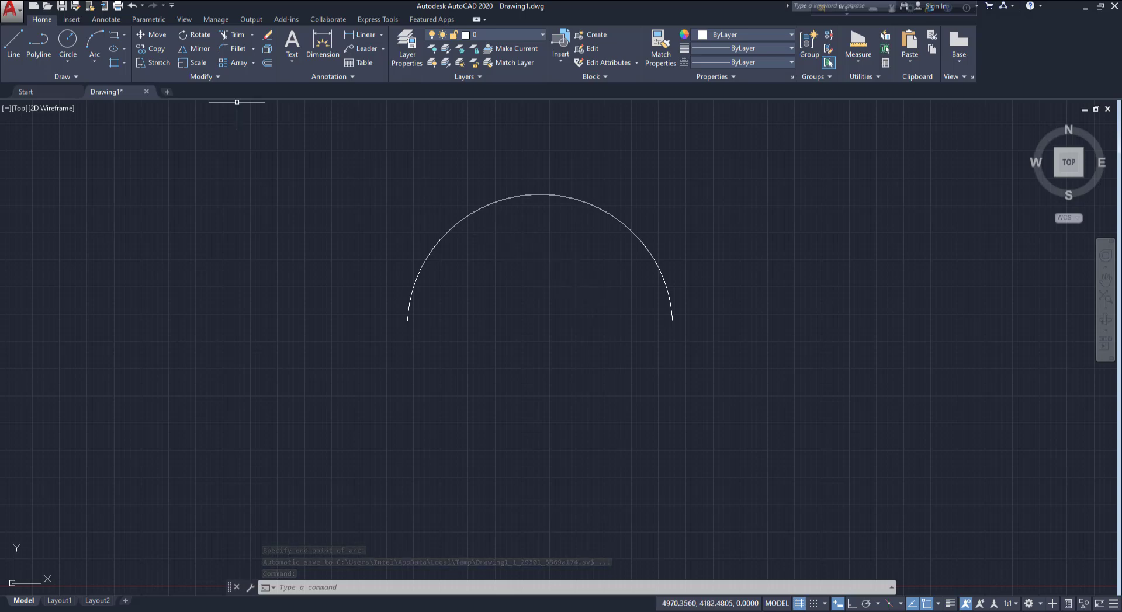
Draw two connected lines to the right of the arc with ortho on, 1000 downward and 1000 to the left.
click(95, 63)
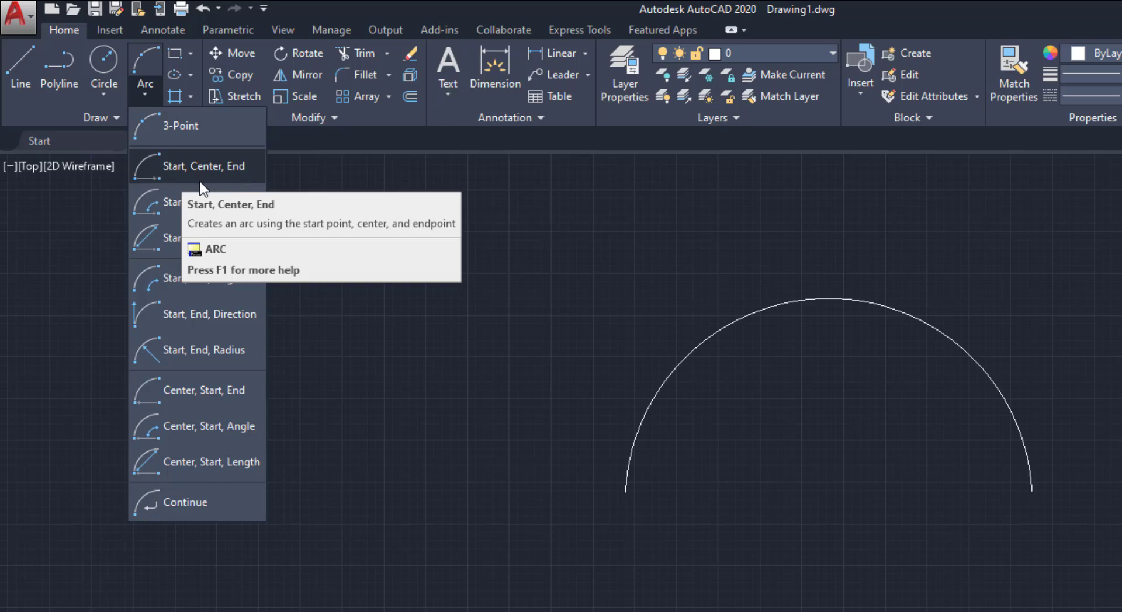
click(508, 347)
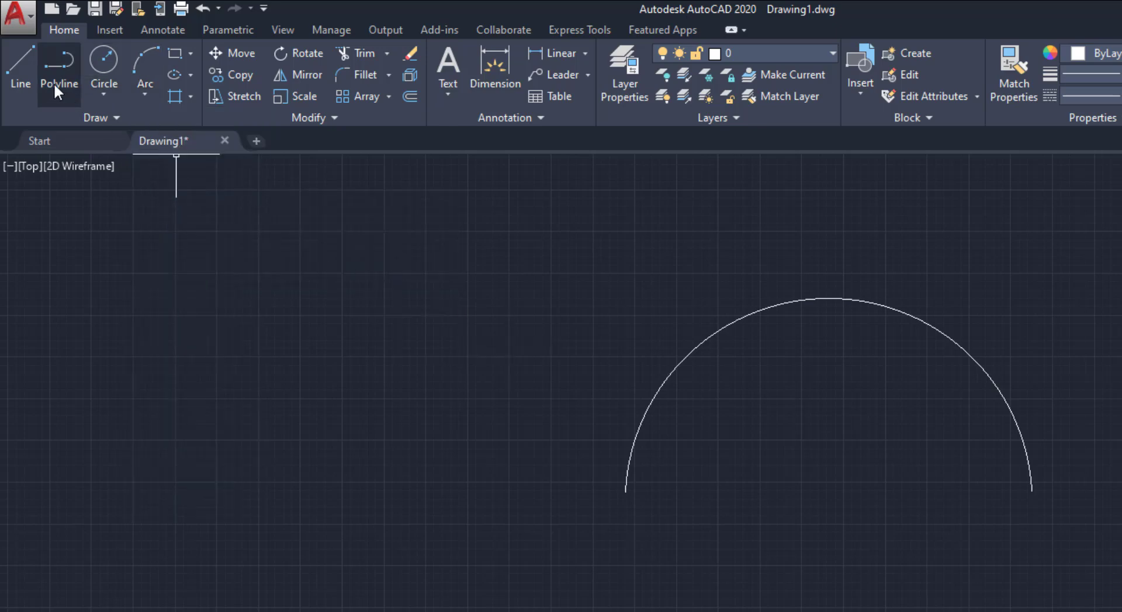
click(27, 73)
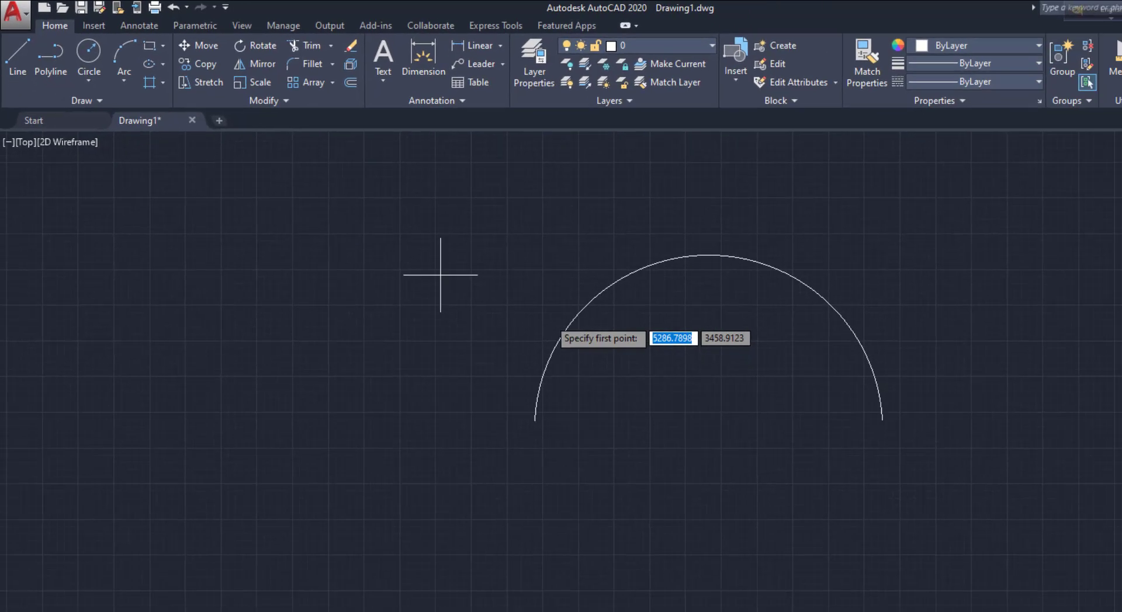
middle_drag(825, 303, 577, 299)
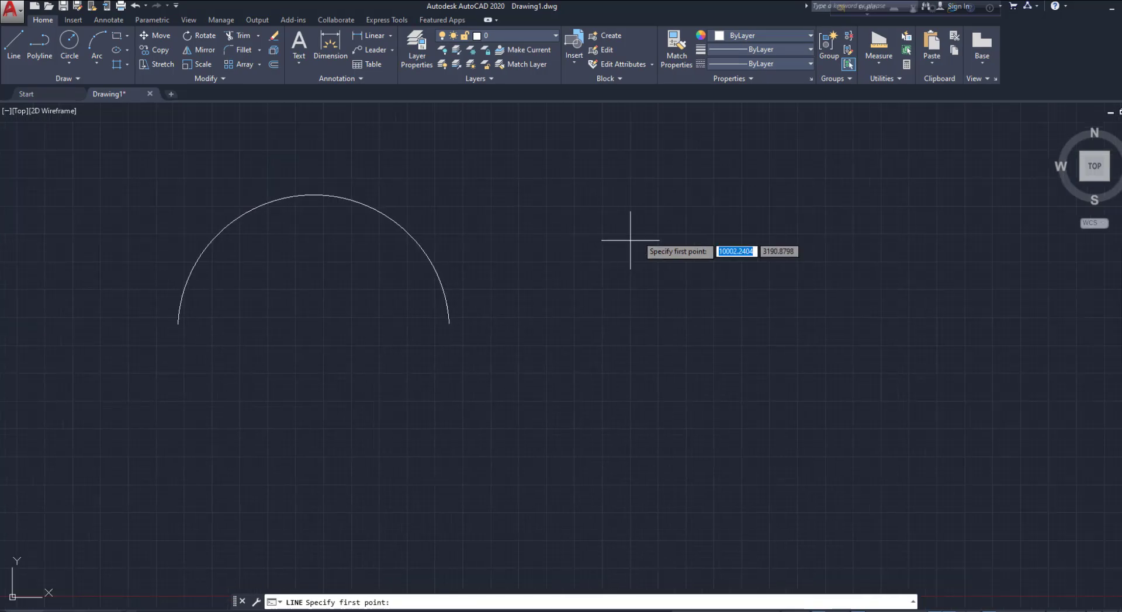
click(676, 205)
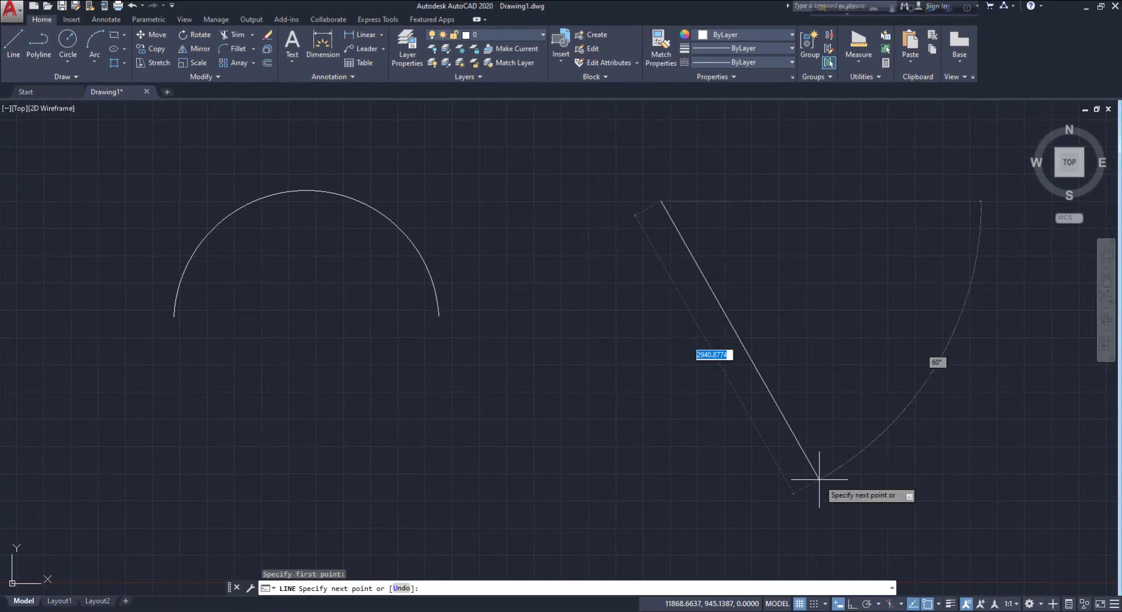
click(851, 606)
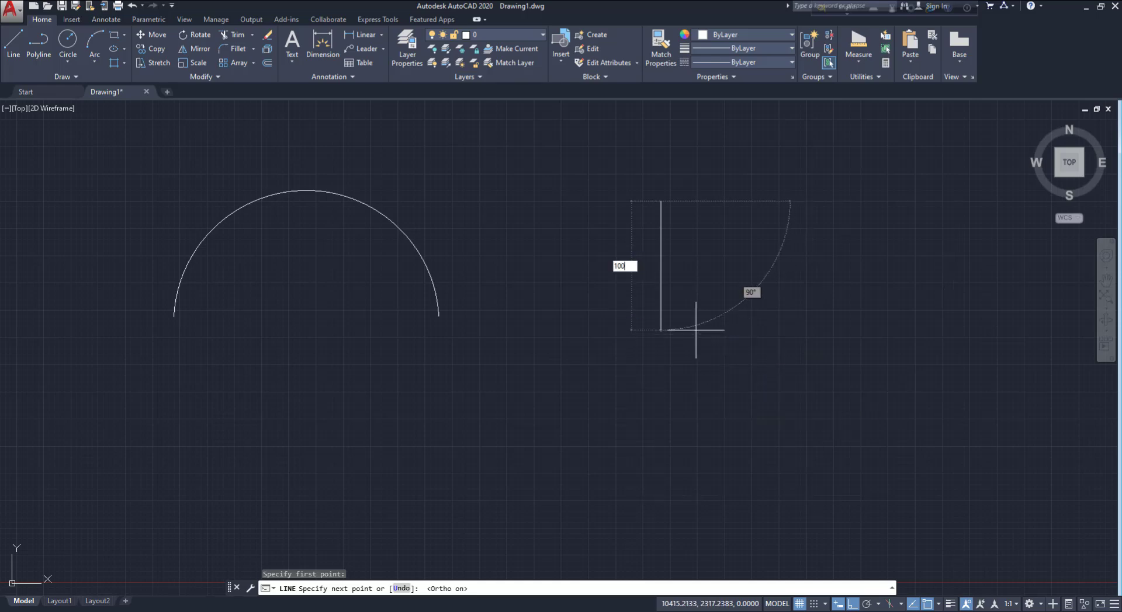
text(1000)
key(Return)
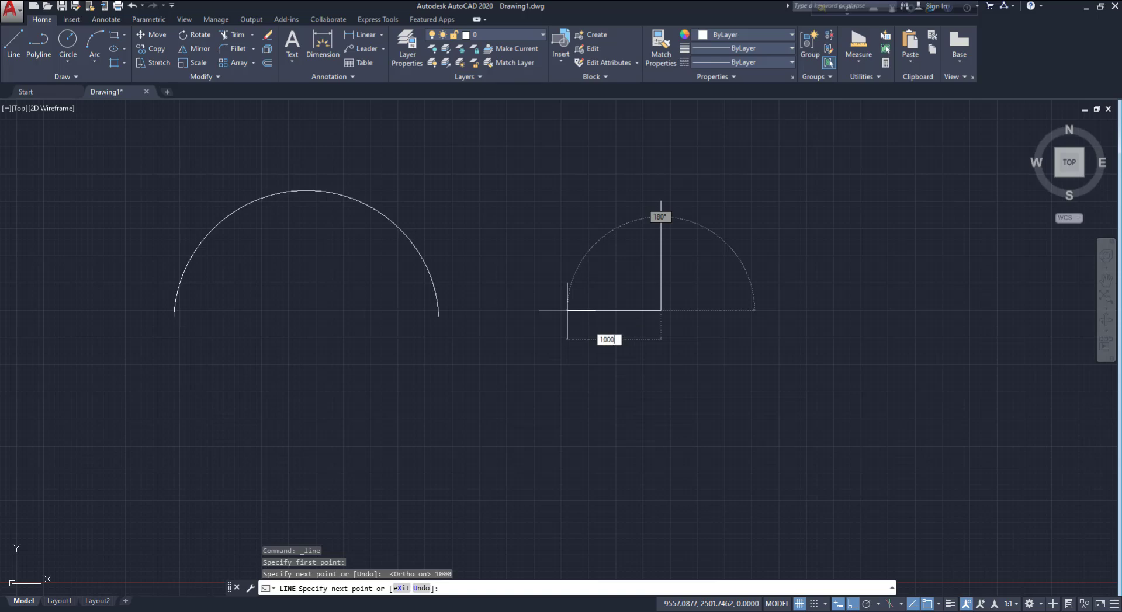
key(Return)
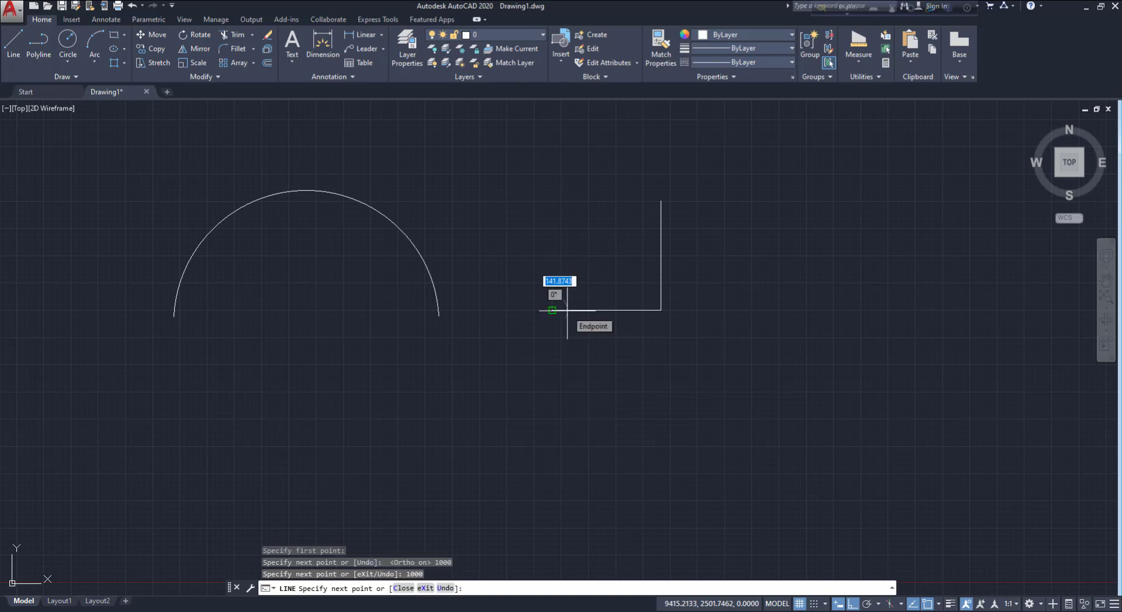
key(Return)
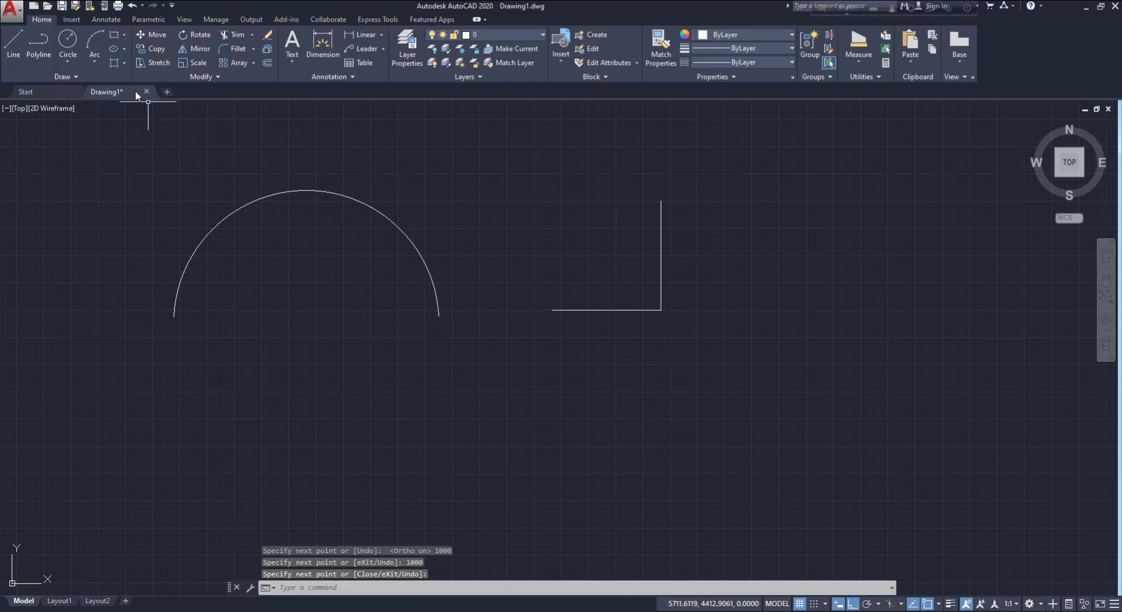
Draw a Start, Center, End arc from the vertical line's upper end, centred on the corner, to the horizontal line's free end.
click(96, 65)
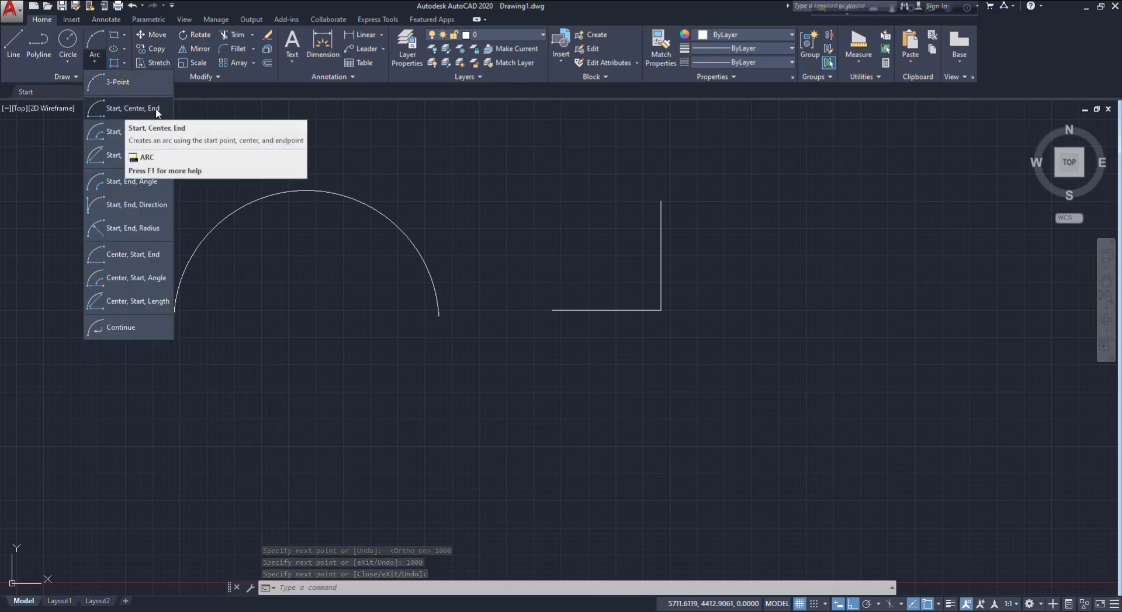
click(132, 109)
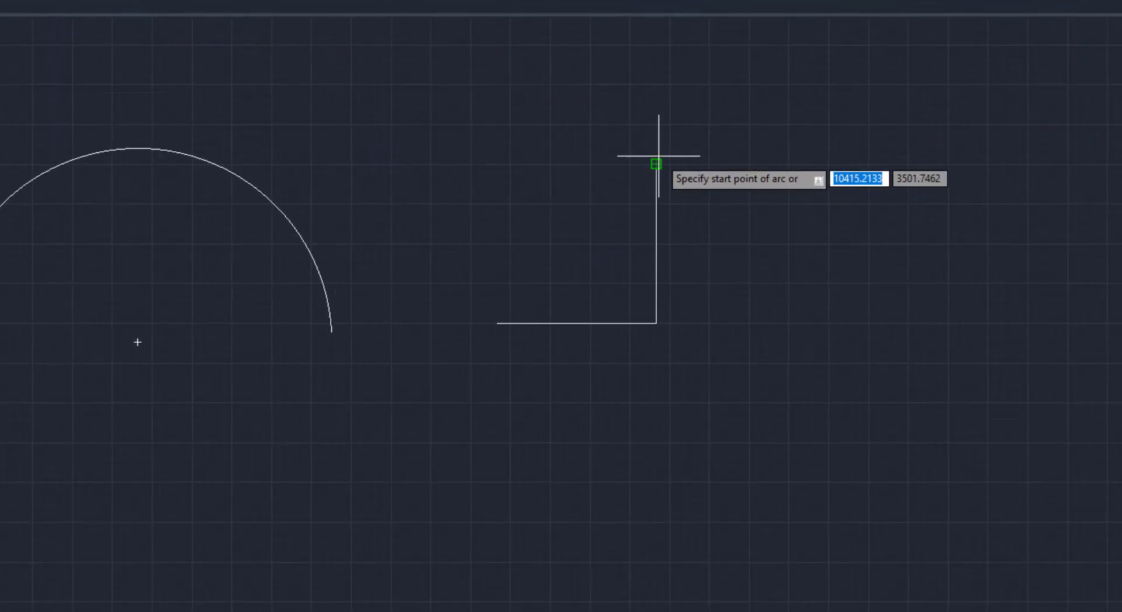
mouse_move(656, 164)
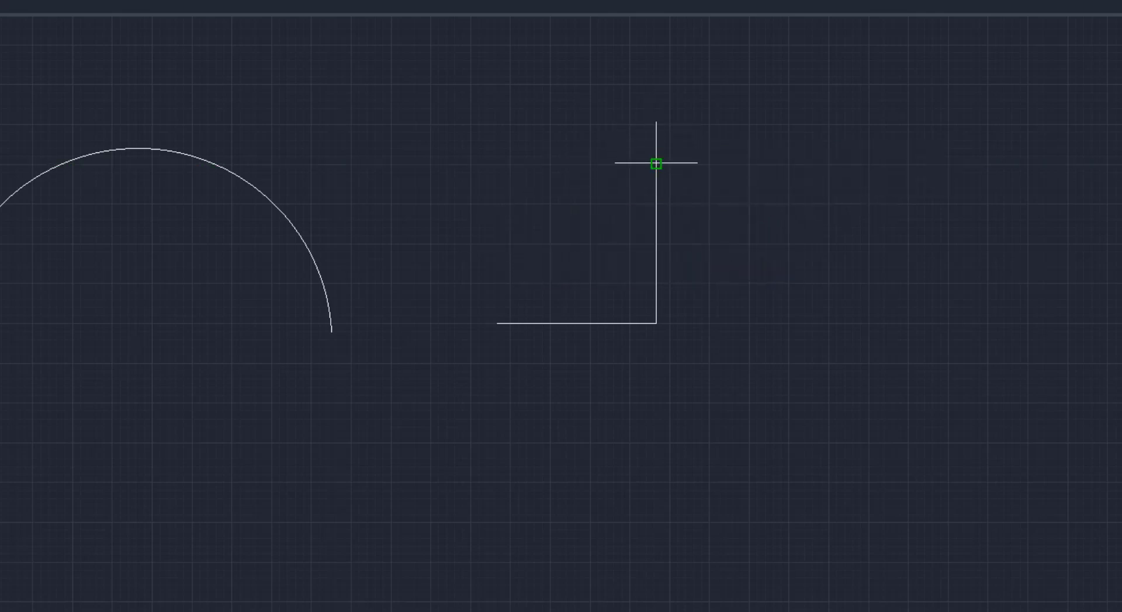
click(656, 164)
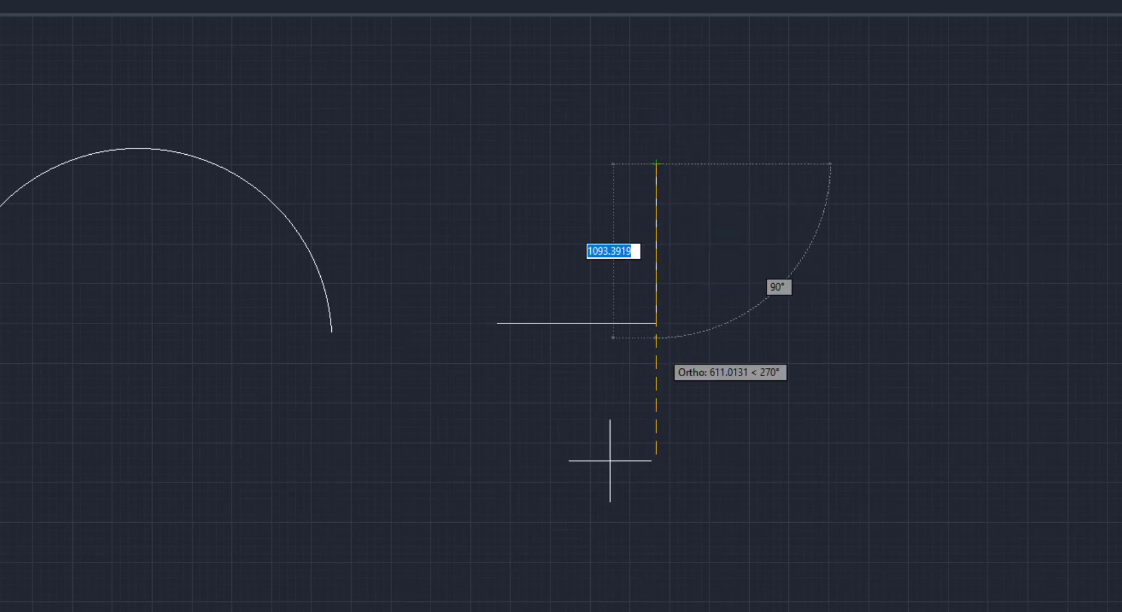
text(c)
key(Return)
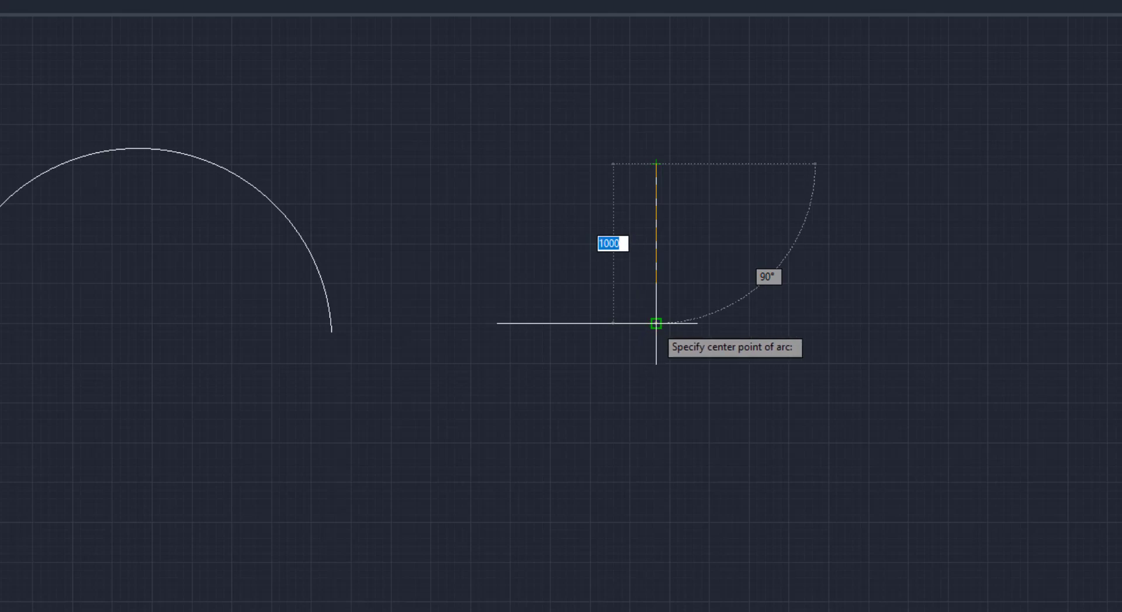
click(656, 323)
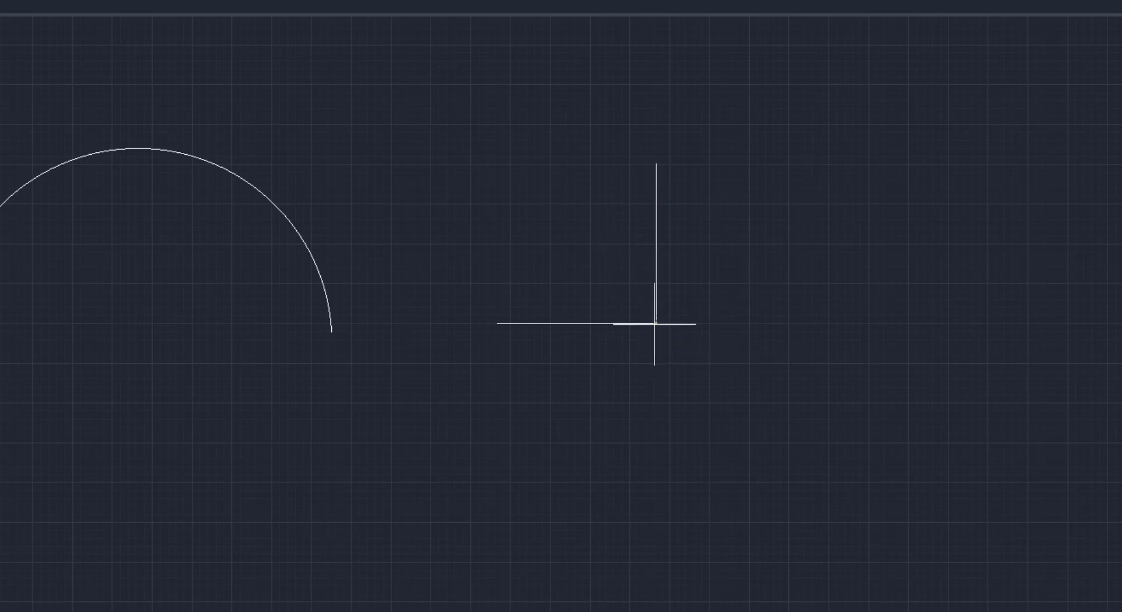
click(498, 323)
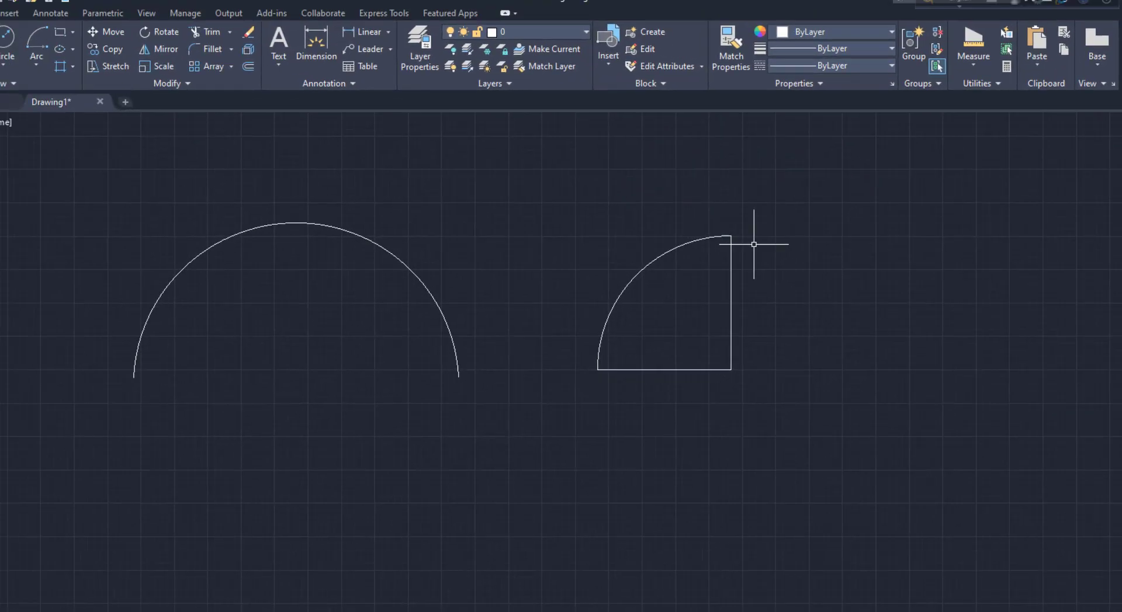
Continue from the quarter arc's lower end with a tangent semicircle that bulges downward and ends to its left, and leave the arc command.
click(53, 74)
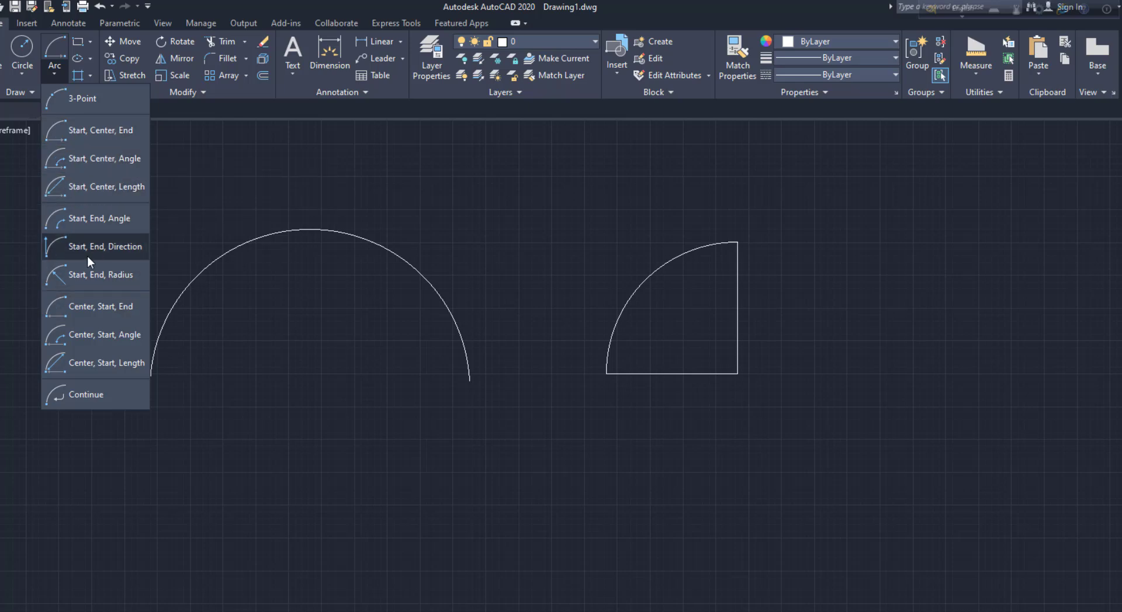
click(83, 396)
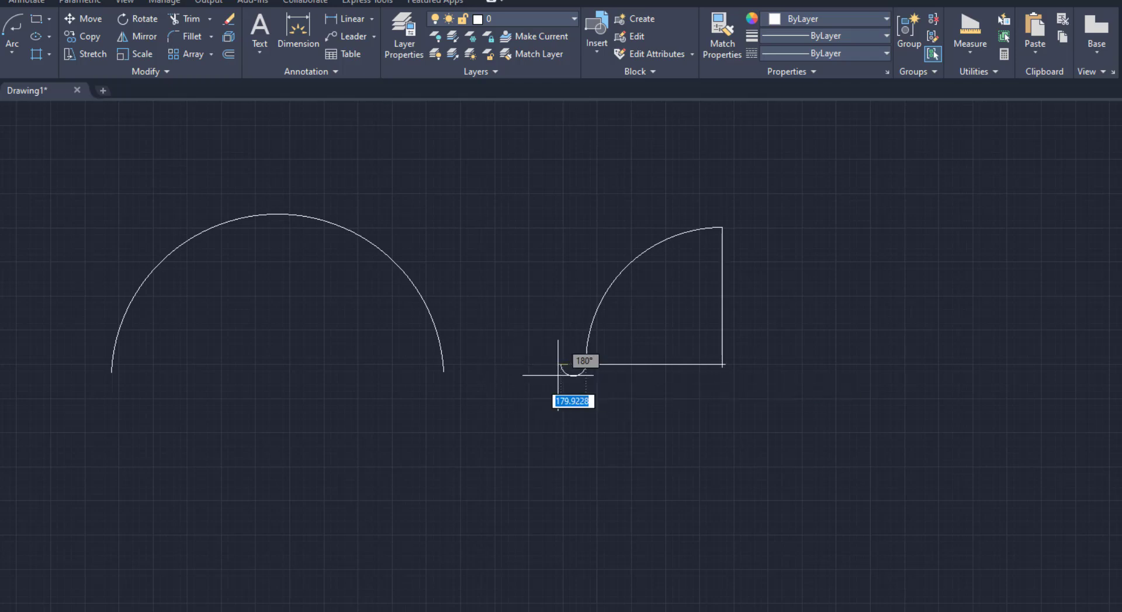
click(508, 367)
key(Return)
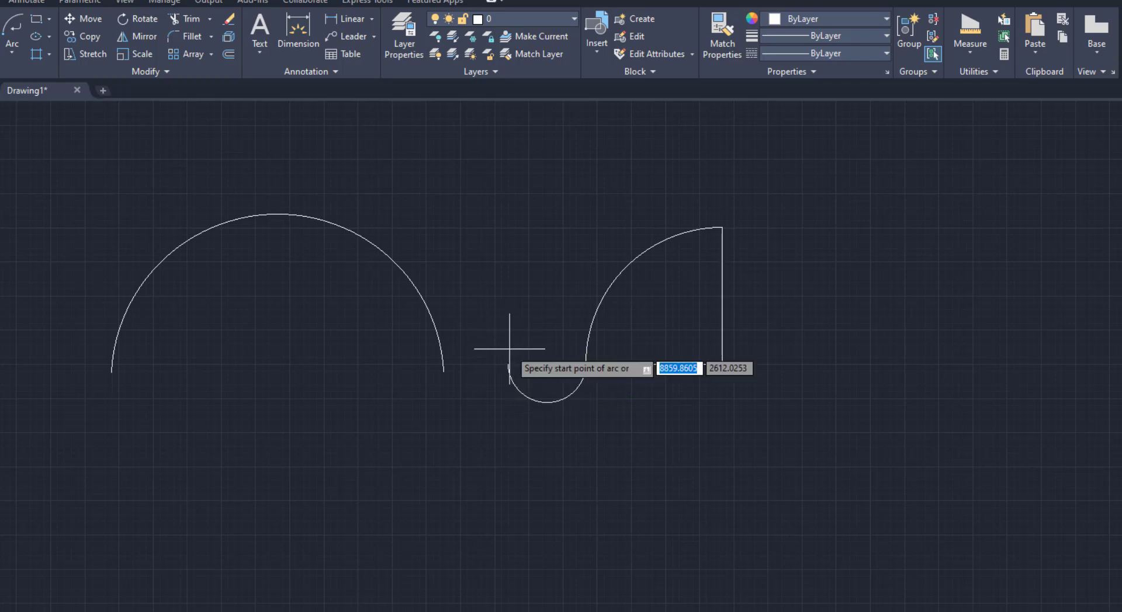
key(Escape)
Continue from the downward semicircle's free end with a smaller tangent semicircle bulging upward, ending just short of the large arc.
click(11, 51)
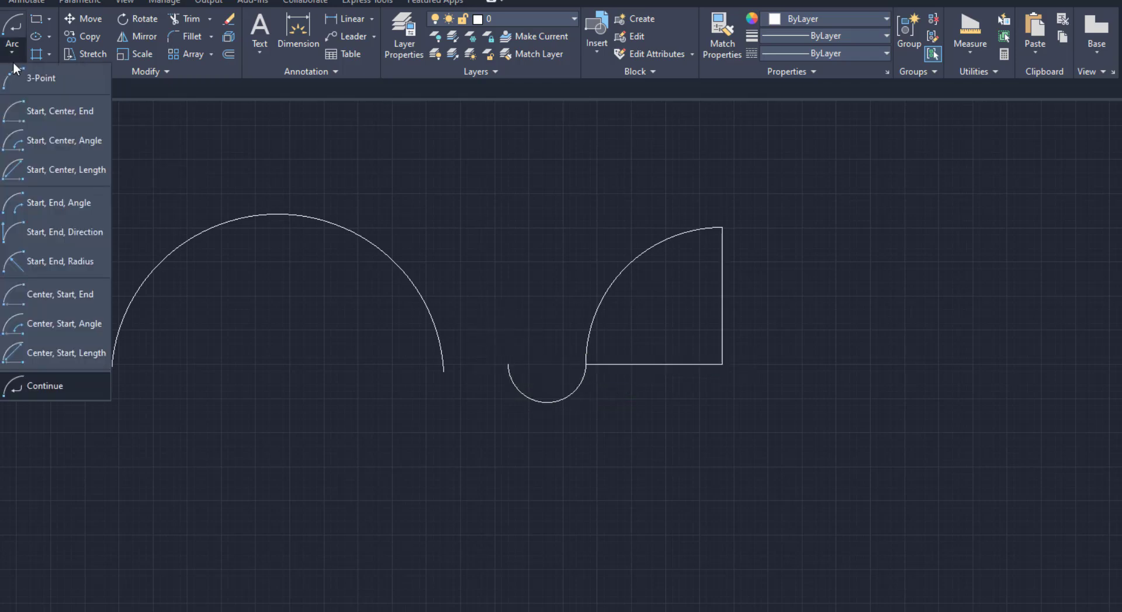
click(37, 379)
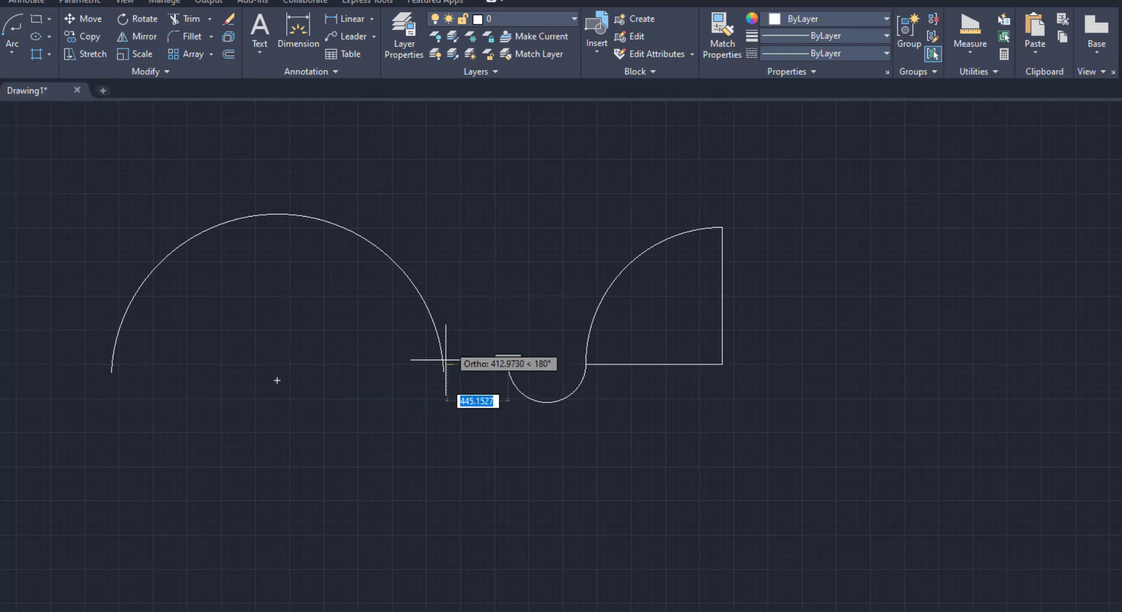
scroll(472, 362, up, 2)
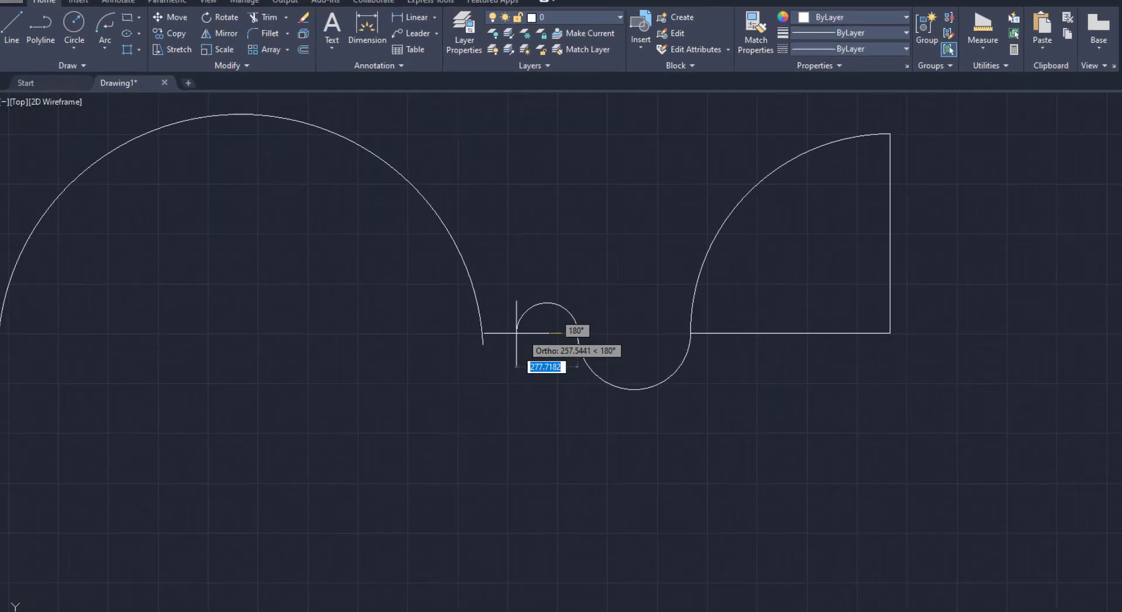
click(514, 332)
scroll(537, 338, down, 2)
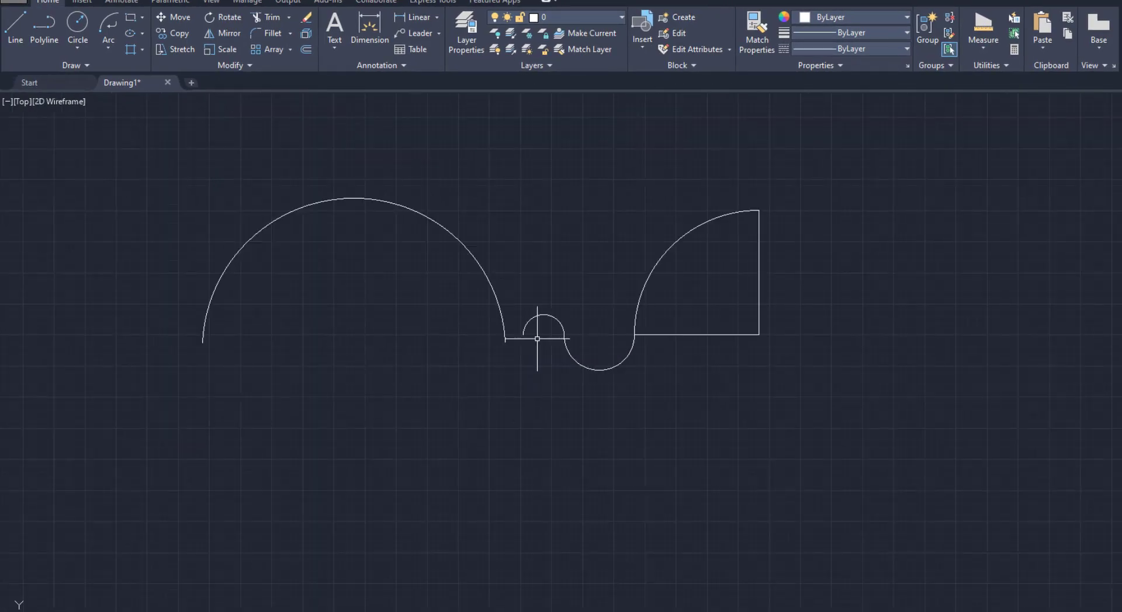
Draw a single vertical line downward in the empty area to the right of the quarter-circle shape.
click(14, 38)
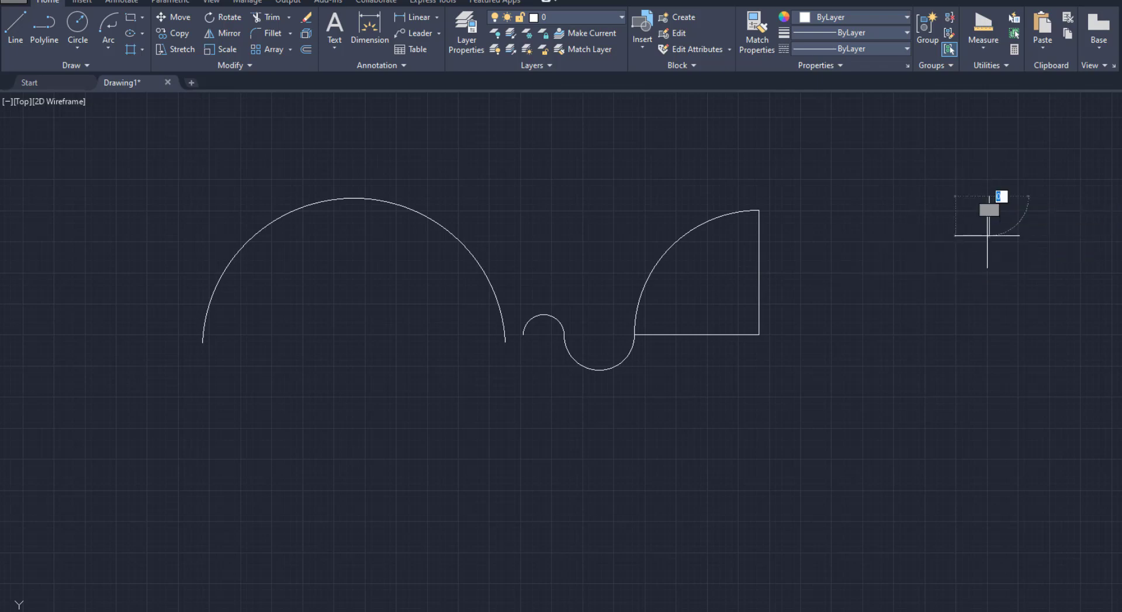
click(989, 196)
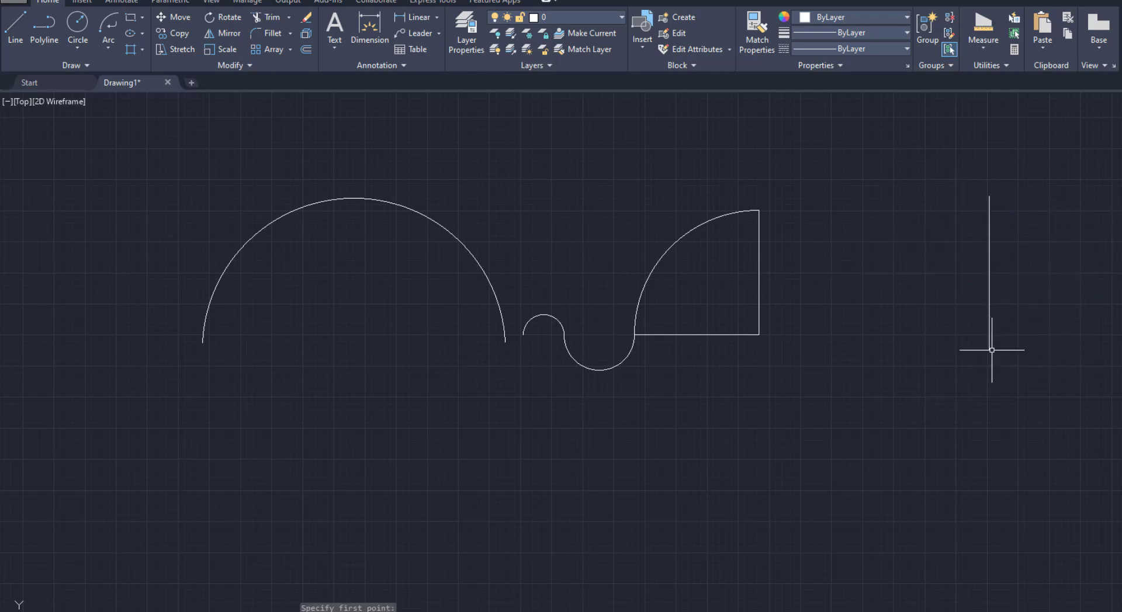
click(991, 350)
key(Return)
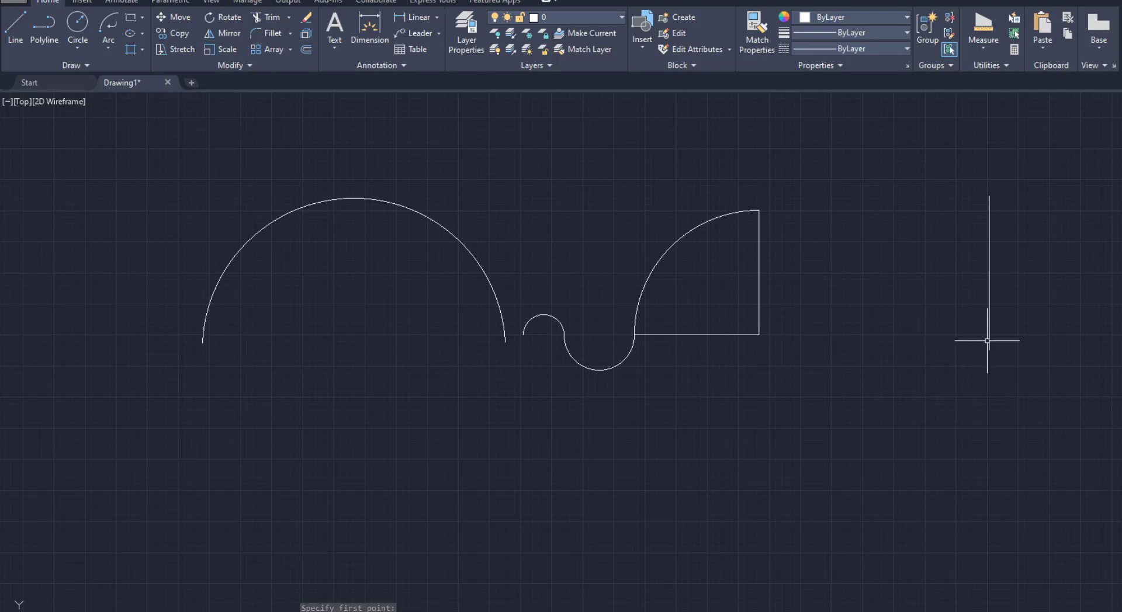
Continue from the new vertical line's lower end with a tangent semicircle to the left, forming a J-shaped hook.
click(109, 49)
click(139, 353)
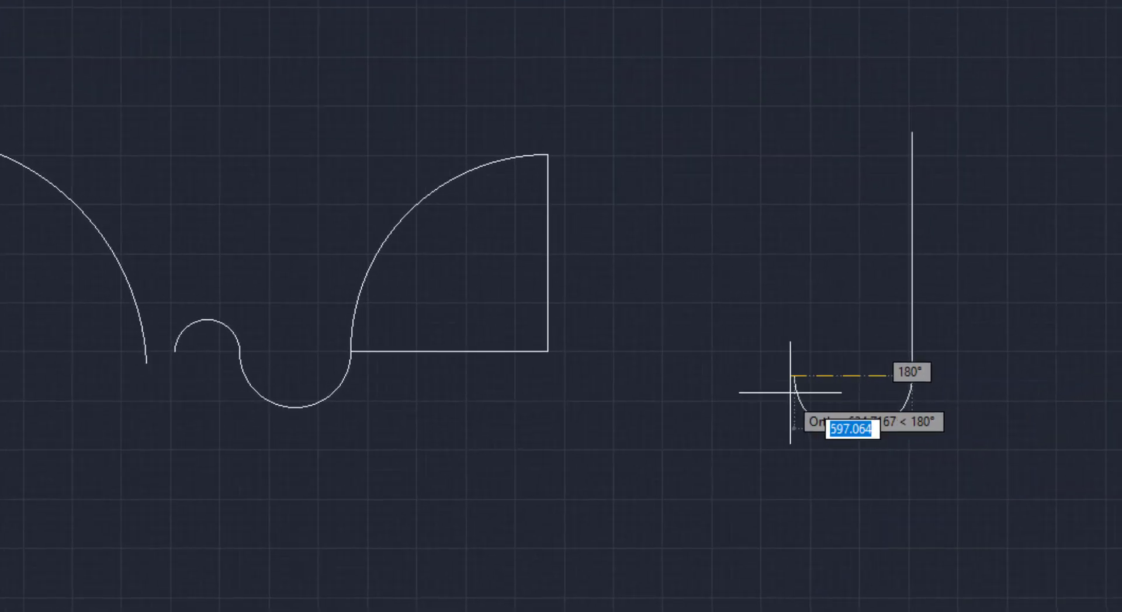
click(759, 371)
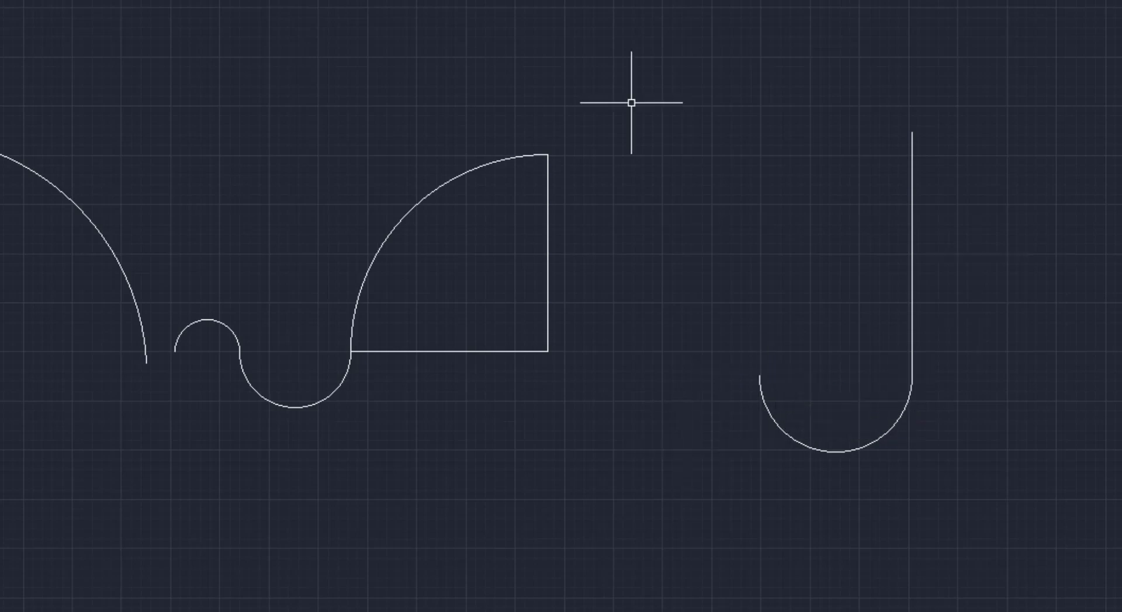
Erase all the arcs and lines in the drawing with a crossing selection.
click(967, 42)
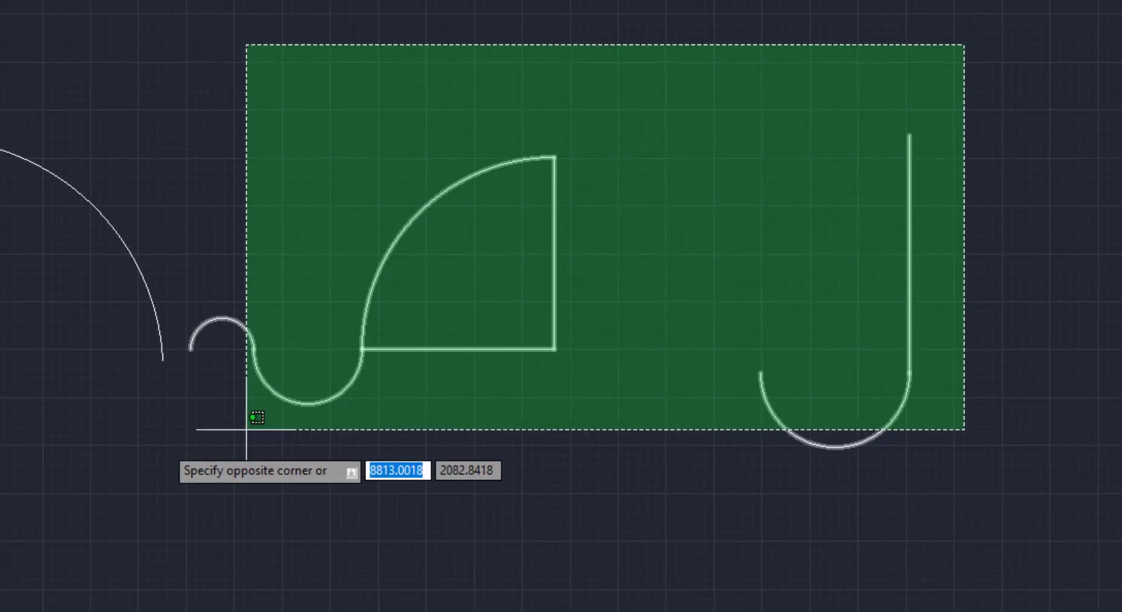
click(0, 503)
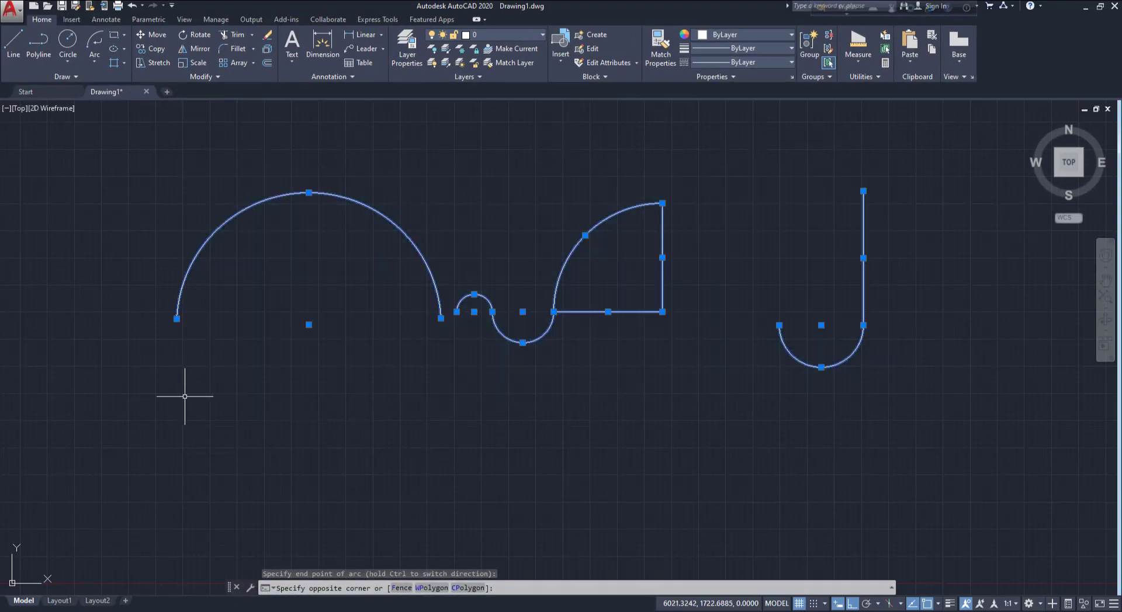
key(Delete)
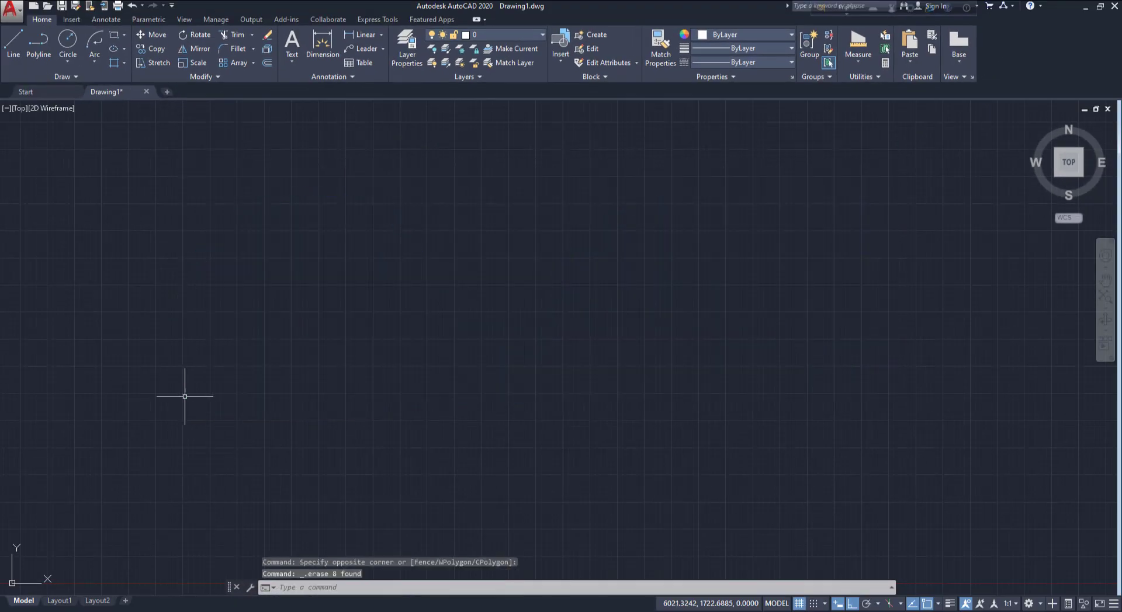
Draw a freehand rectangle in the empty drawing by picking its lower-left and upper-right corners.
middle_click(405, 361)
middle_click(404, 361)
middle_drag(508, 358, 201, 349)
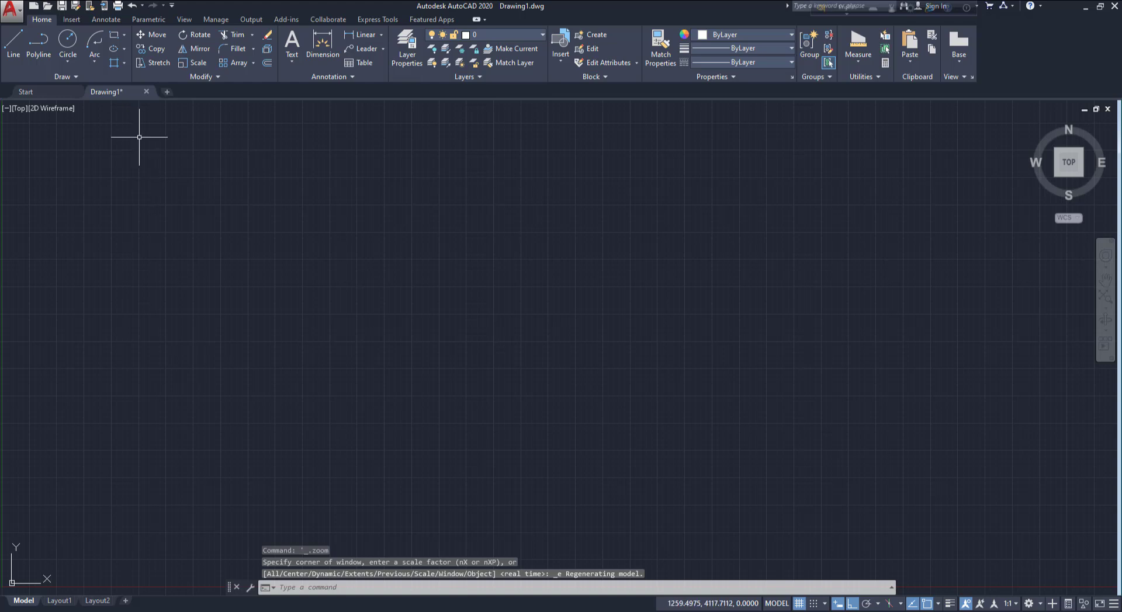
click(124, 35)
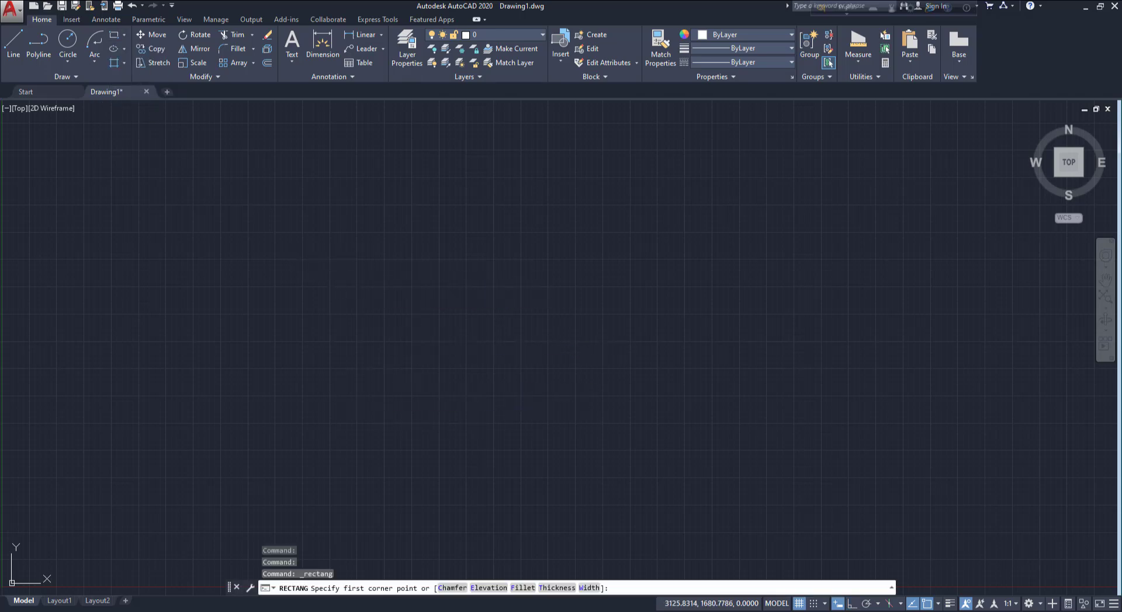
click(343, 403)
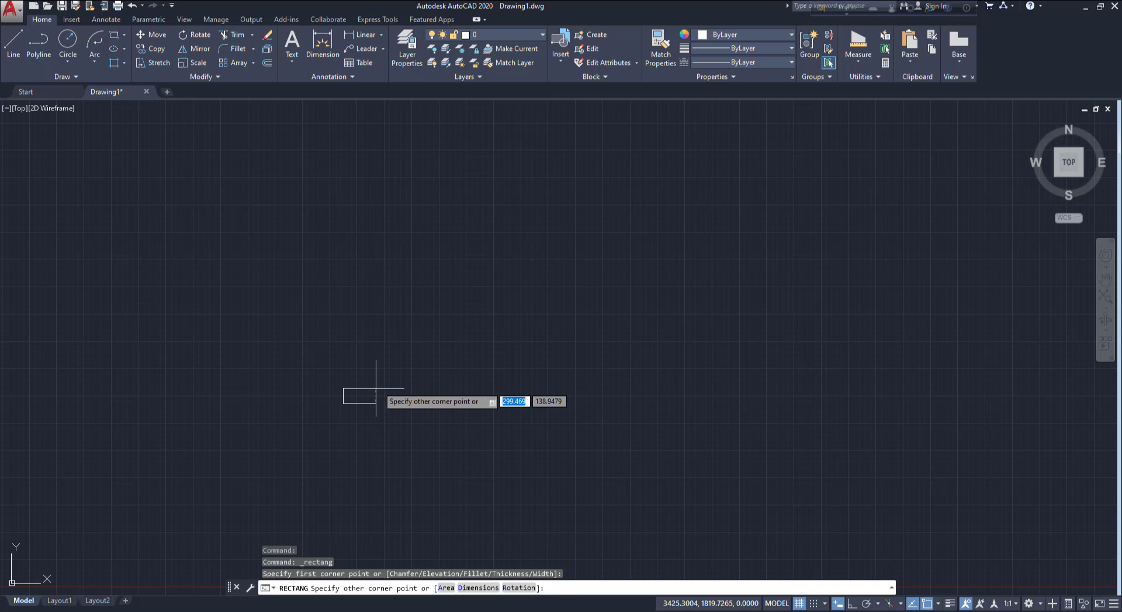
click(524, 272)
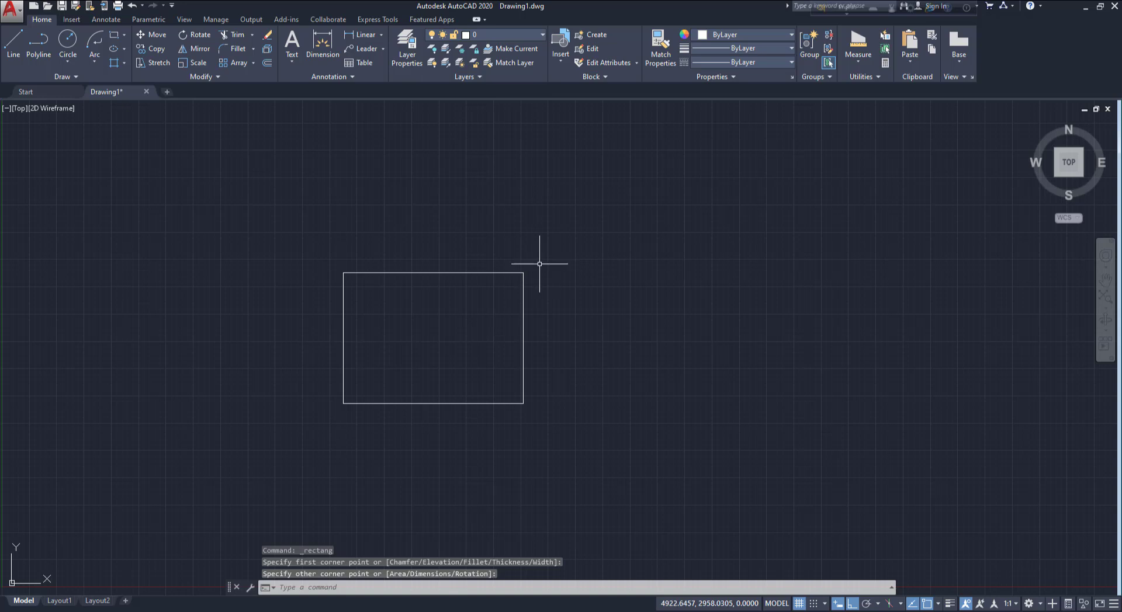
Draw a second rectangle to the right of the first using the Area option, with area 20000 and length 500.
key(Return)
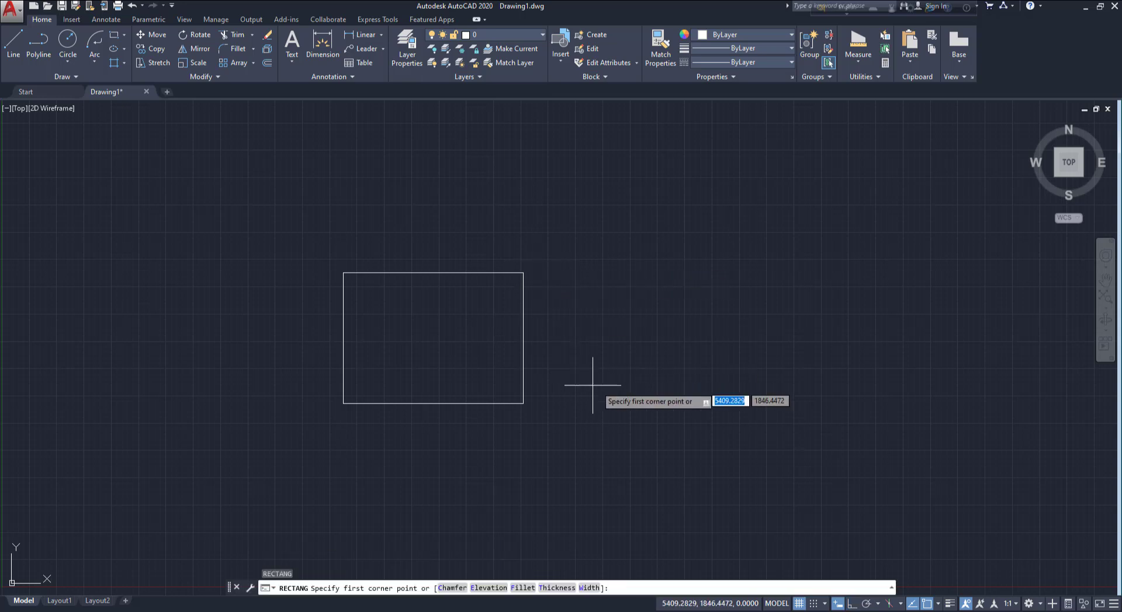
click(565, 403)
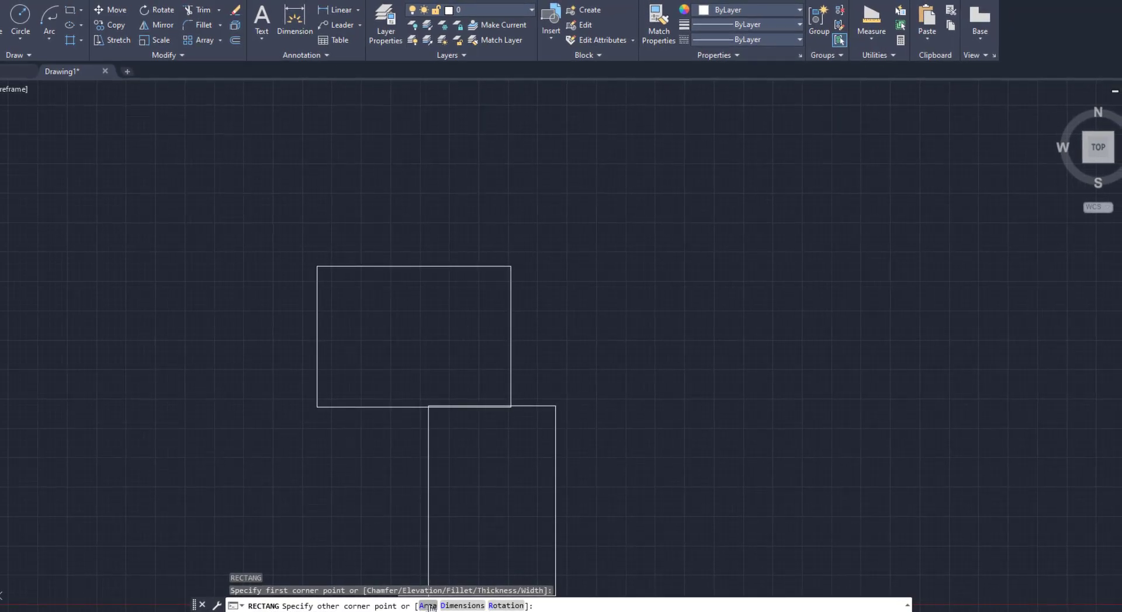
click(428, 606)
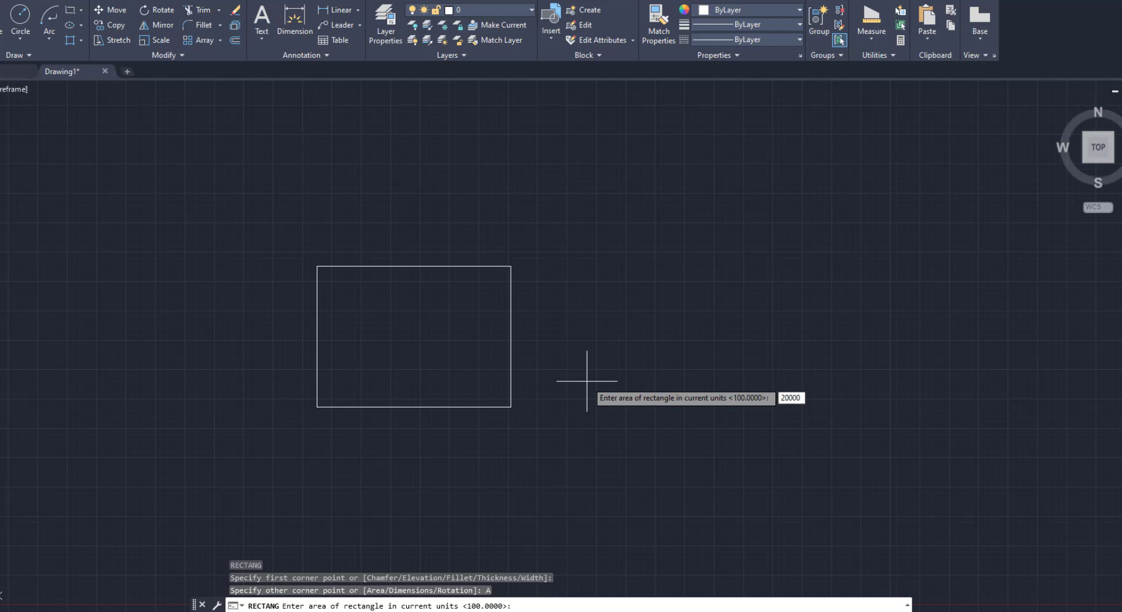
key(Return)
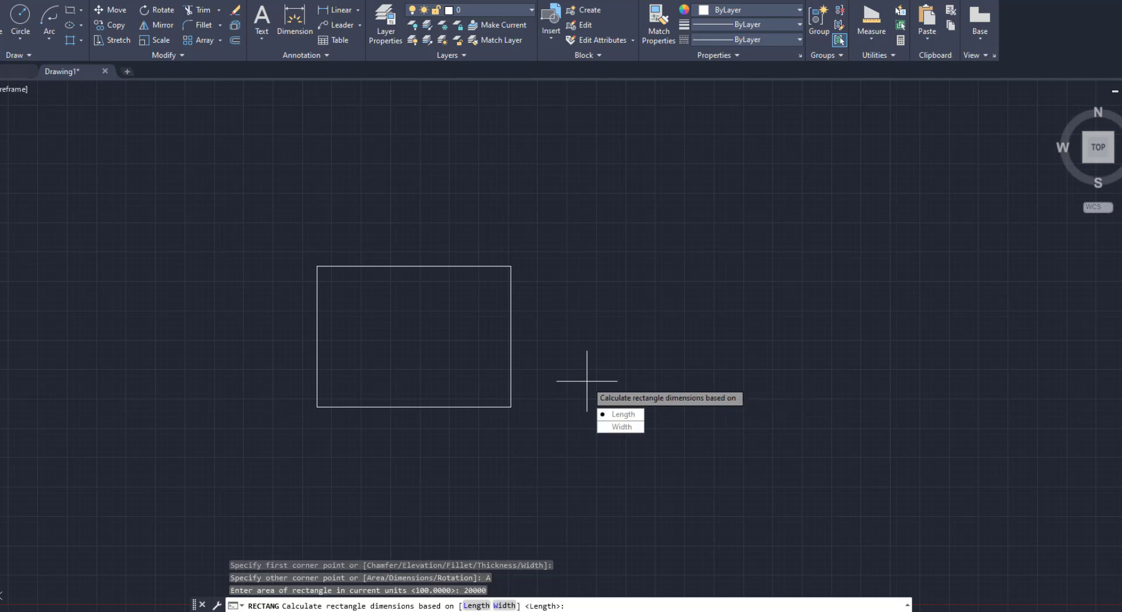
click(623, 417)
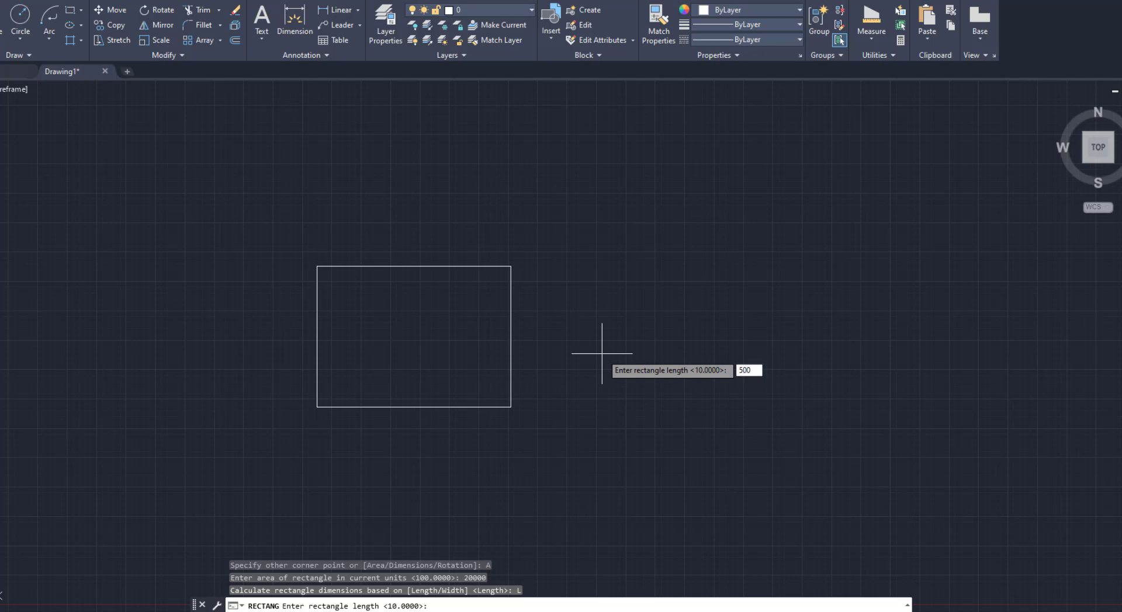
key(Return)
Measure the area of the thin rectangle by selecting it as an object.
scroll(571, 407, up, 2)
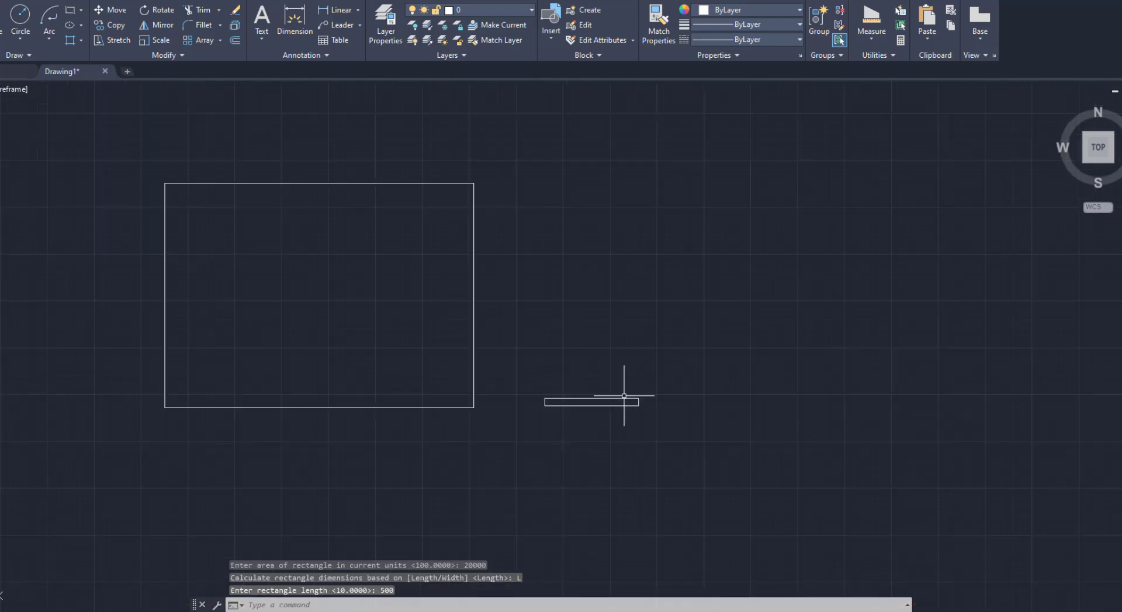
scroll(583, 405, up, 4)
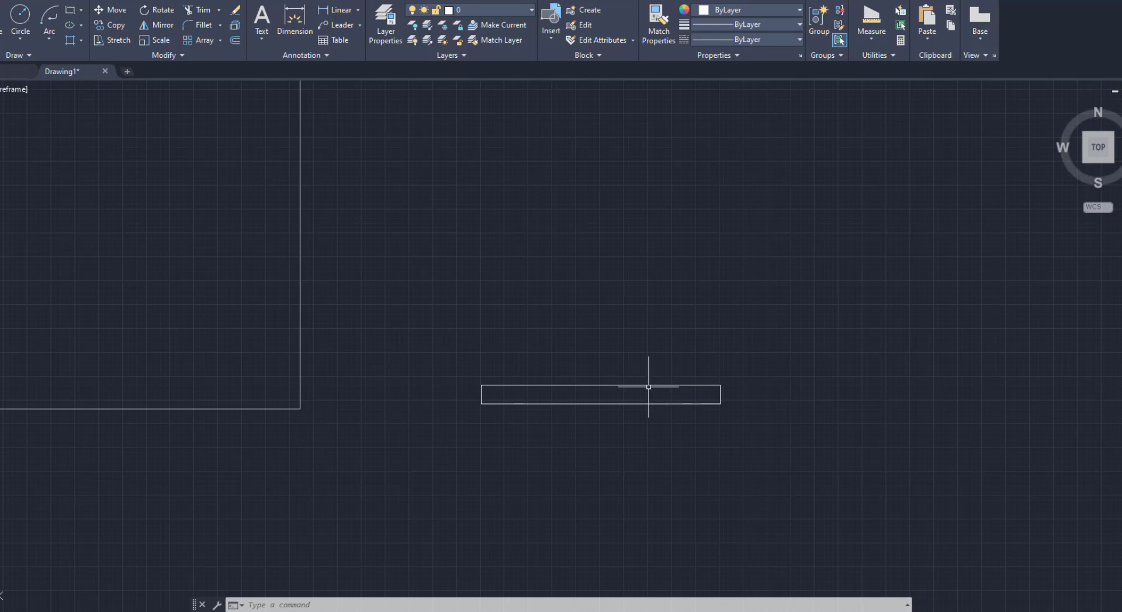
click(871, 42)
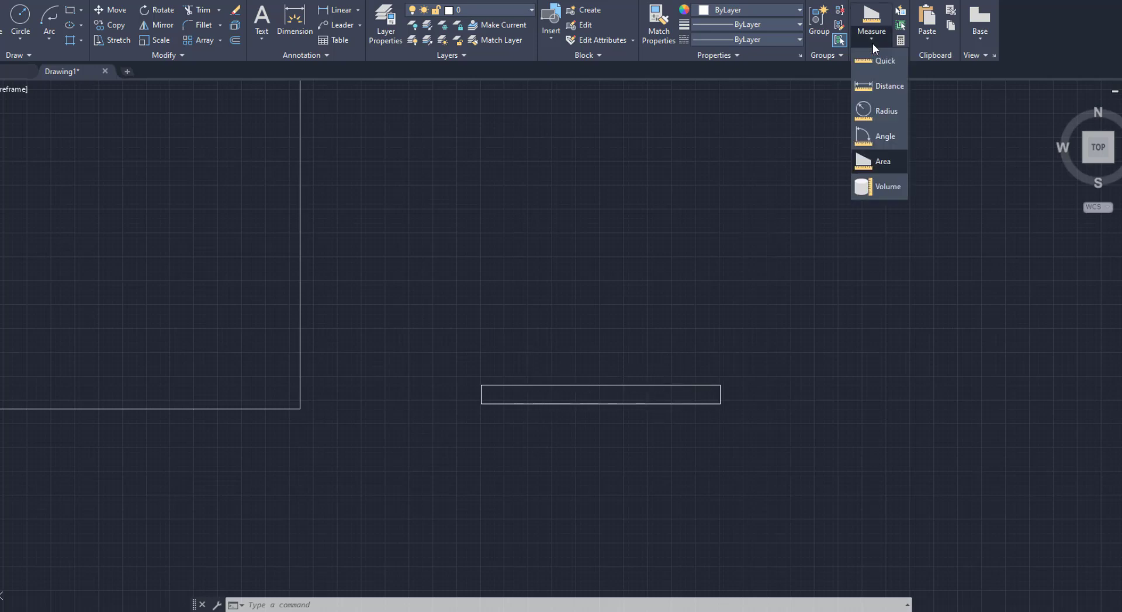
click(888, 161)
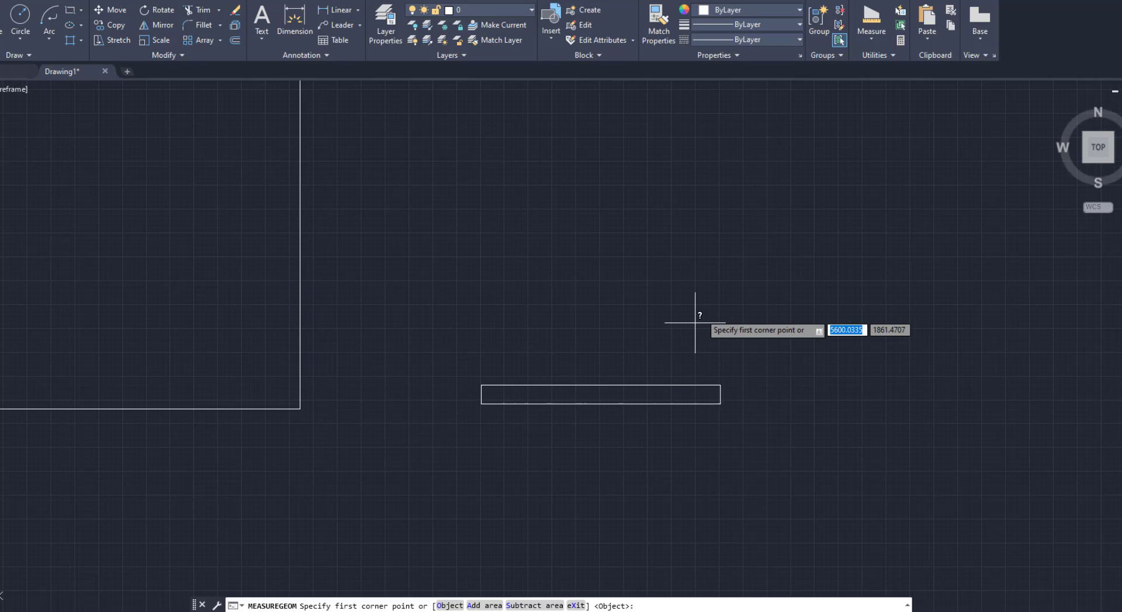
click(448, 605)
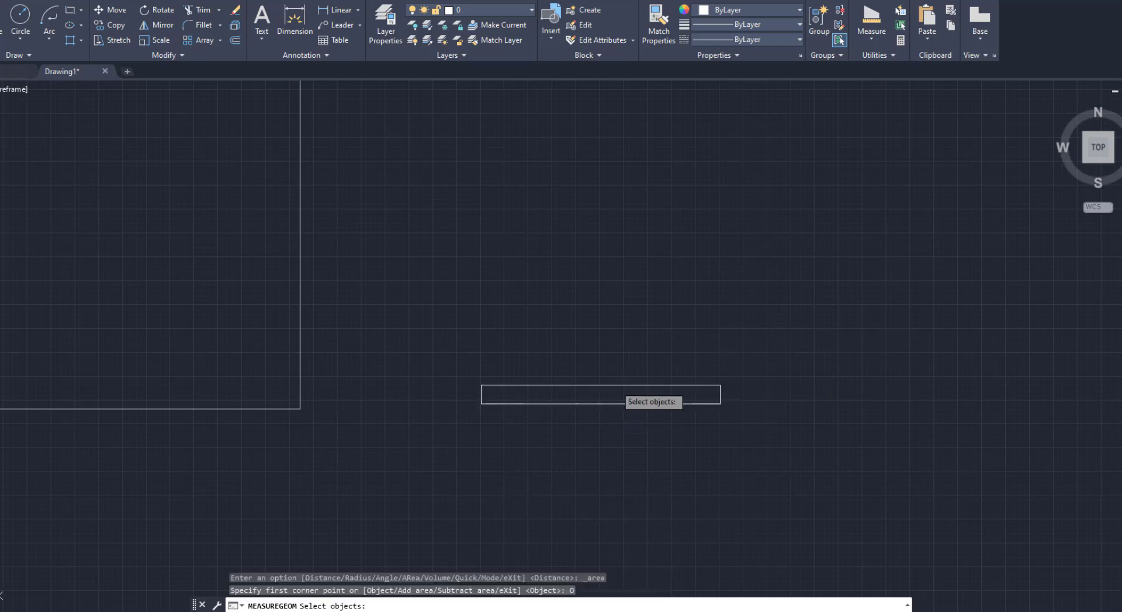
click(615, 385)
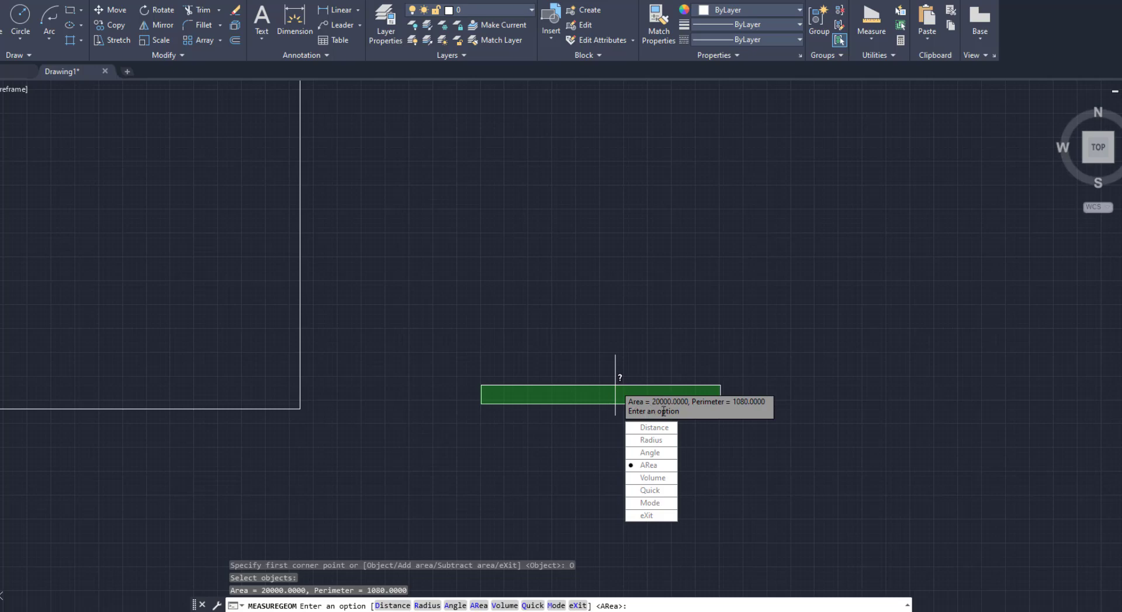
key(Escape)
scroll(678, 297, down, 2)
middle_drag(638, 321, 592, 350)
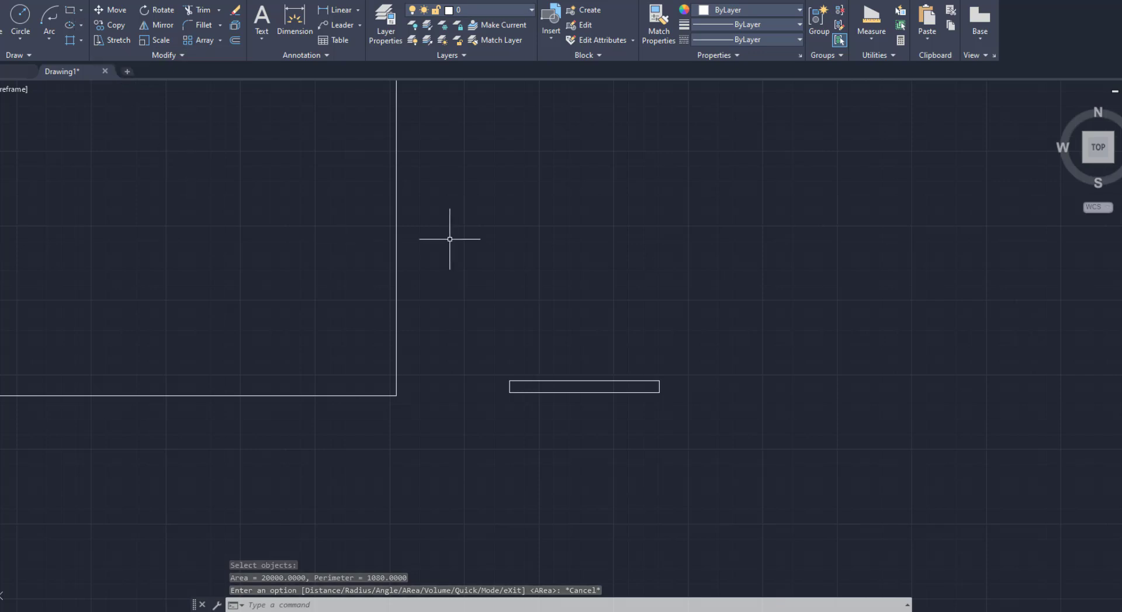
Draw a rectangle to the right of the thin one using the Dimensions option, with length 3000 and width 2000.
text(re)
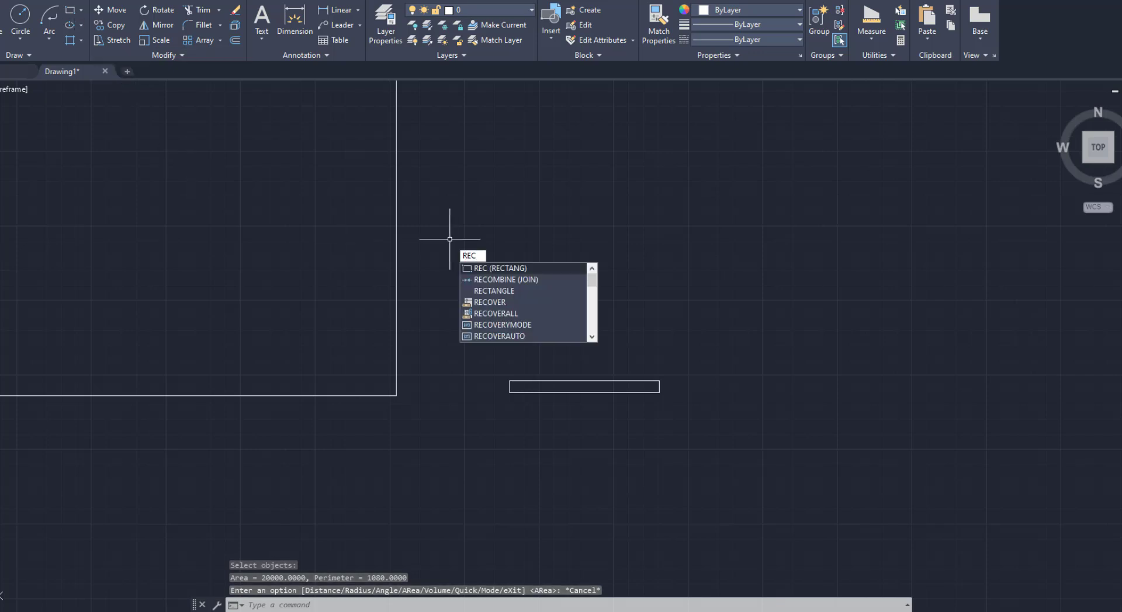
key(Return)
scroll(376, 337, down, 2)
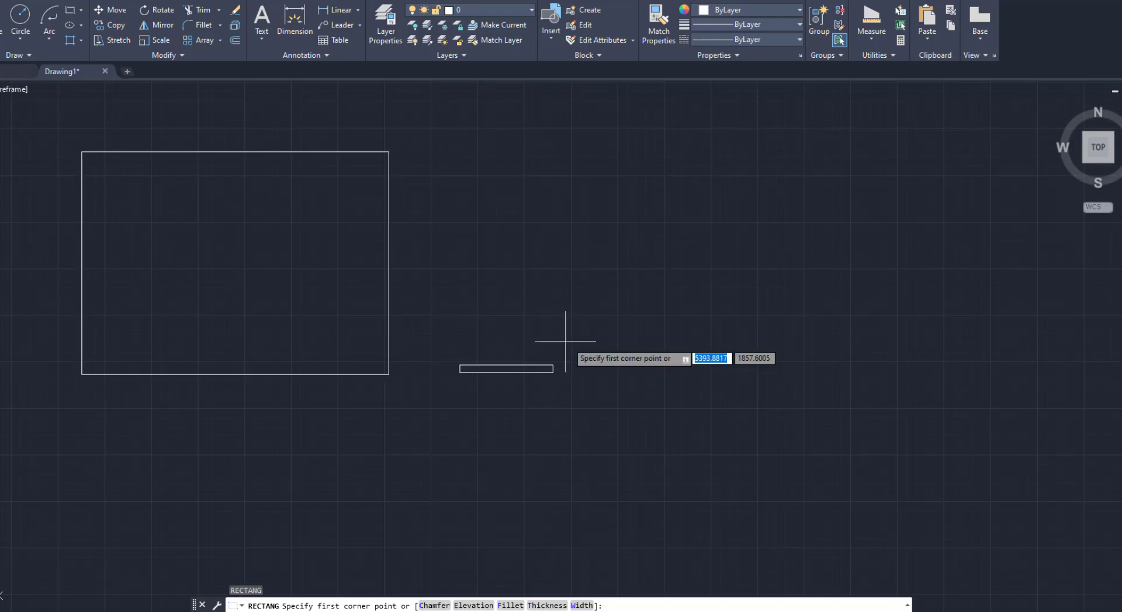
click(595, 368)
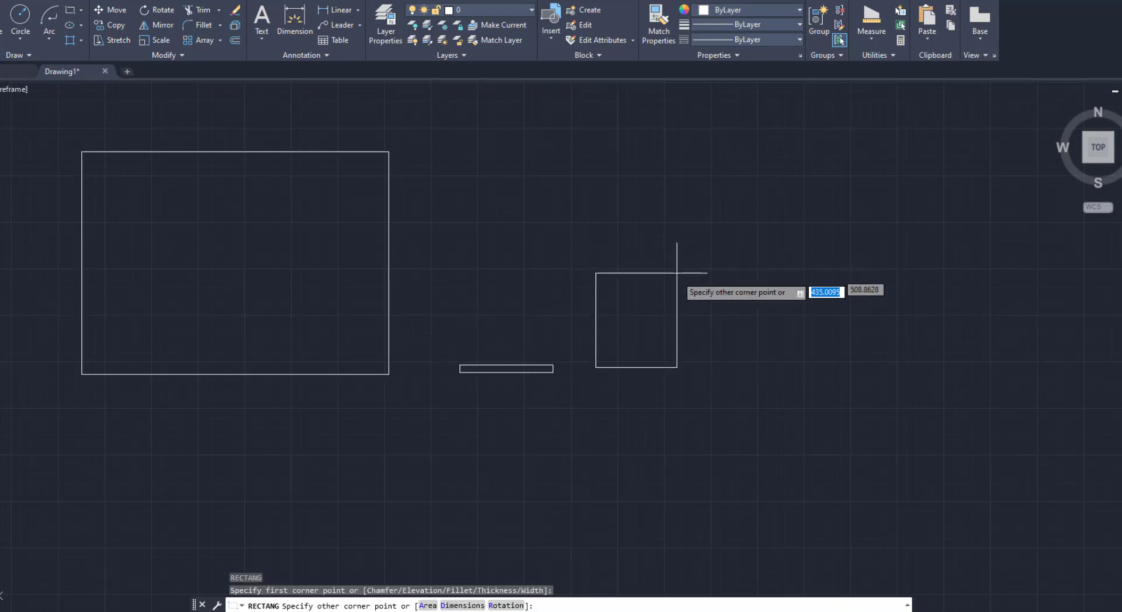
click(467, 606)
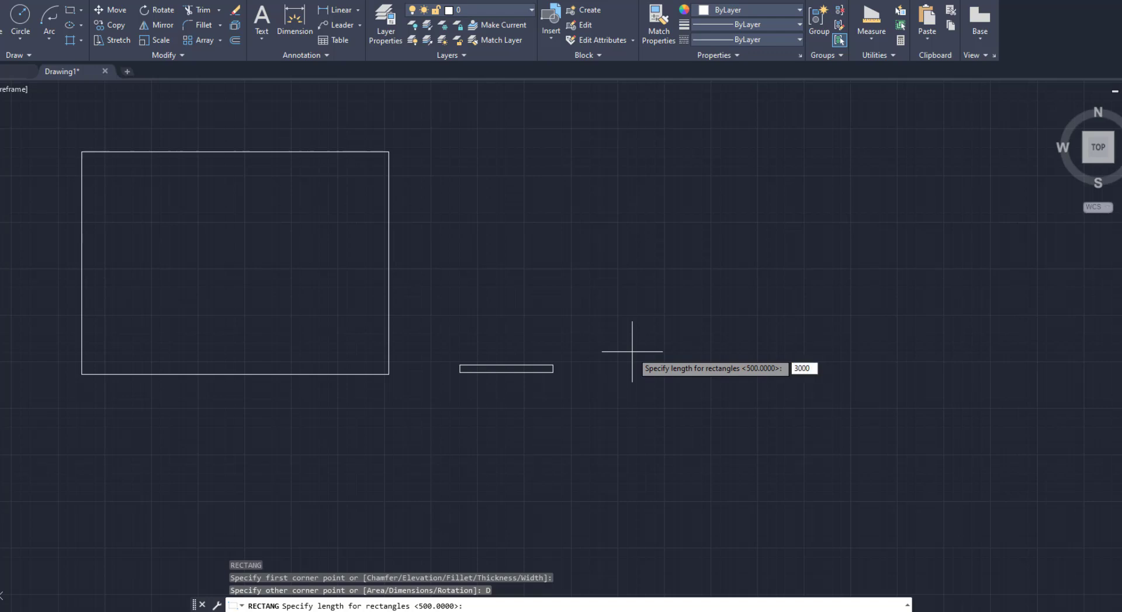
key(Return)
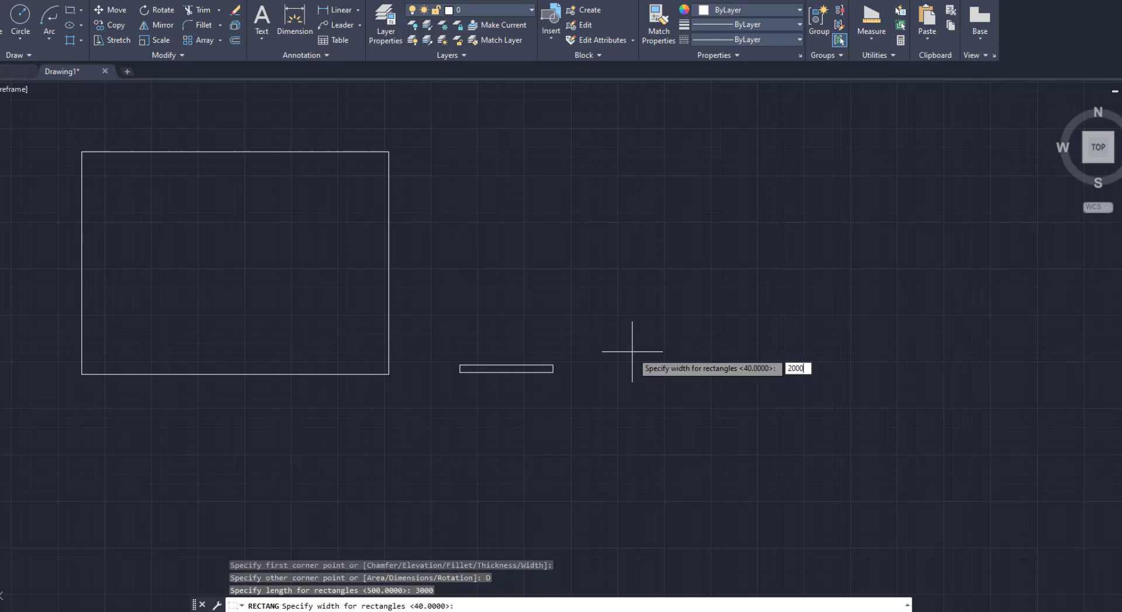
key(Return)
scroll(564, 386, down, 4)
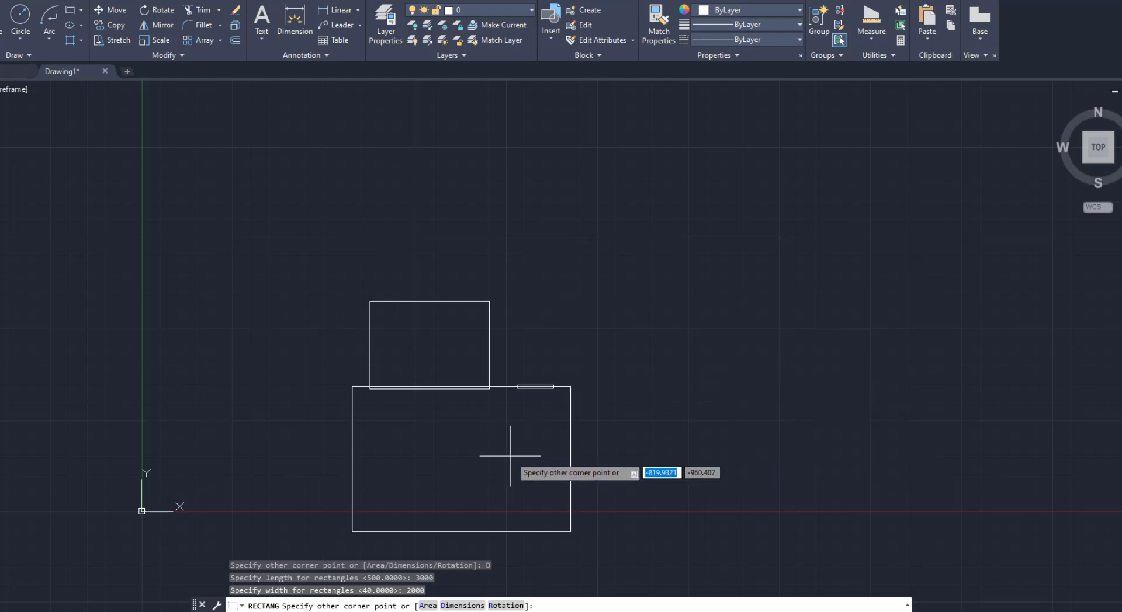
click(687, 305)
middle_drag(718, 340, 699, 344)
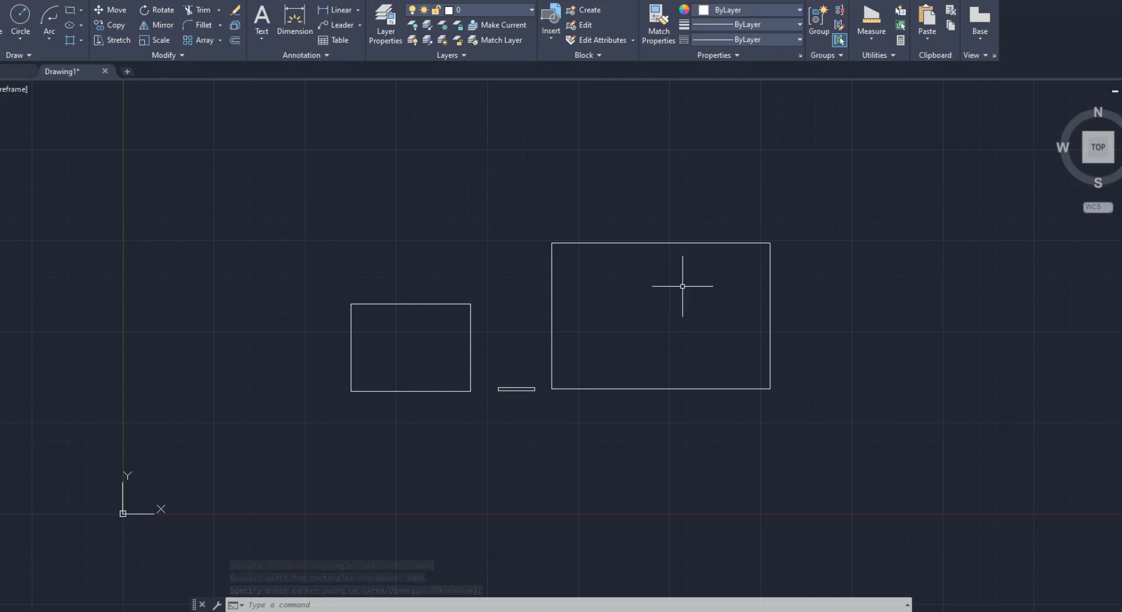
Draw a freehand rectangle rotated 45 degrees just right of the 3000 by 2000 rectangle, using the Rotation option.
middle_drag(786, 286, 616, 283)
scroll(661, 284, up, 2)
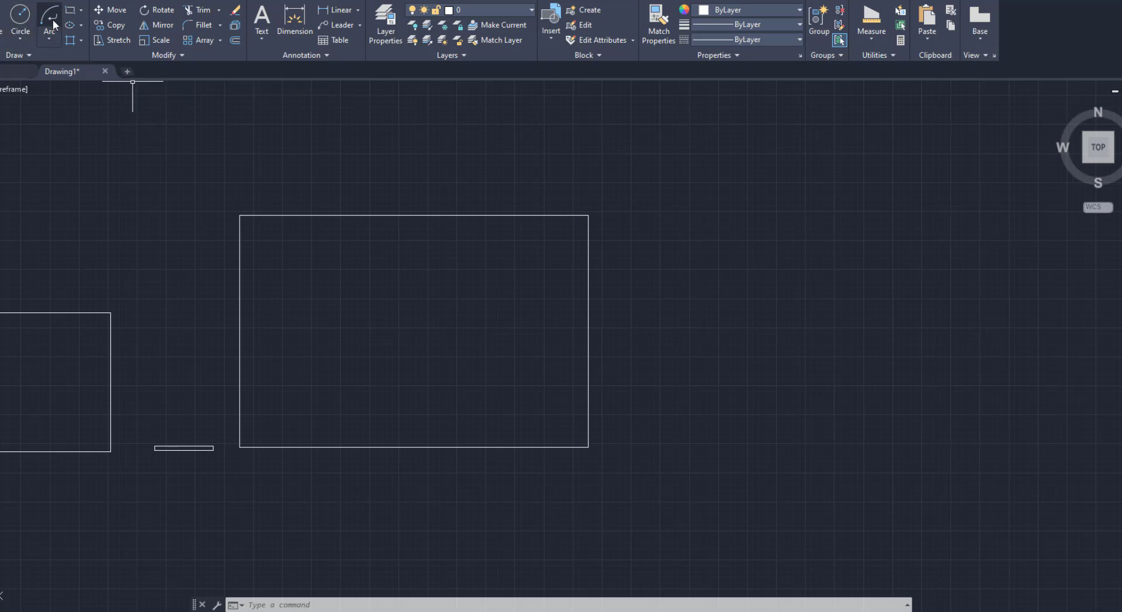
click(69, 11)
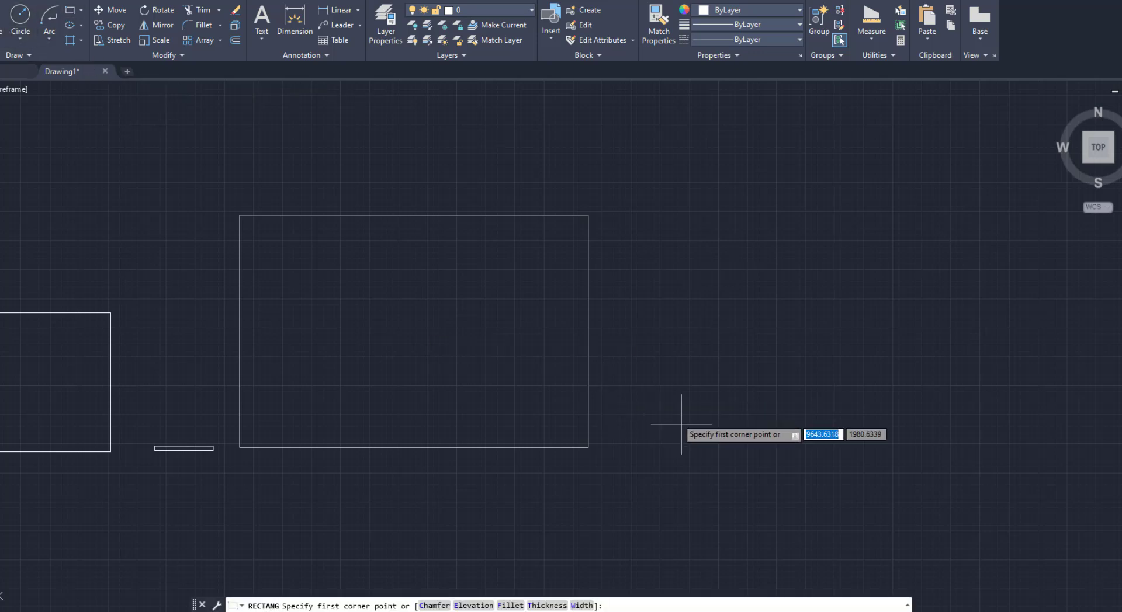
click(647, 441)
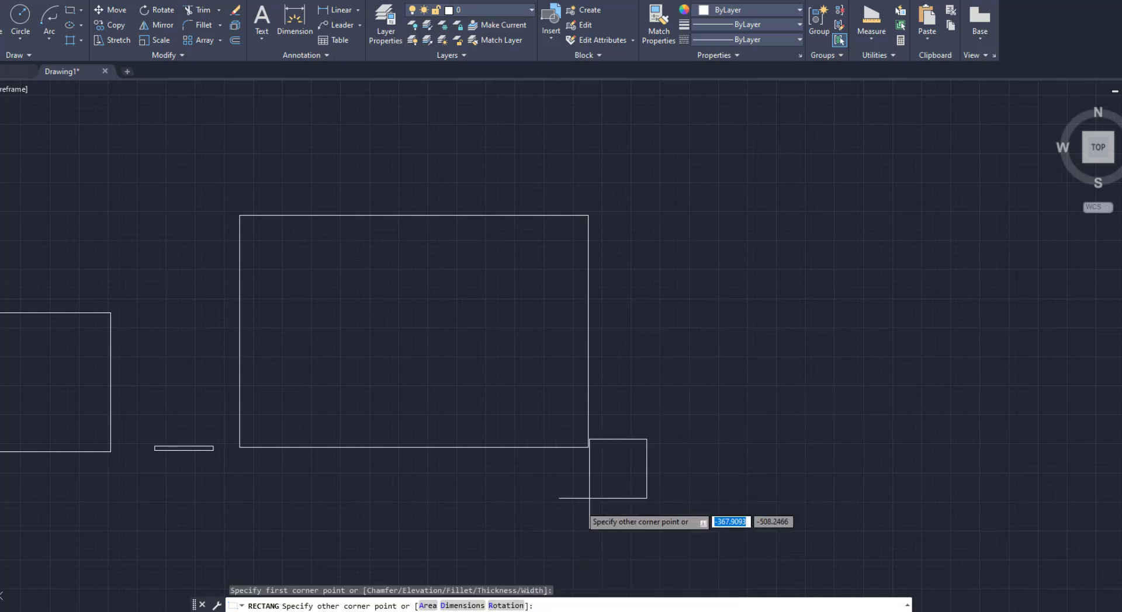
click(506, 606)
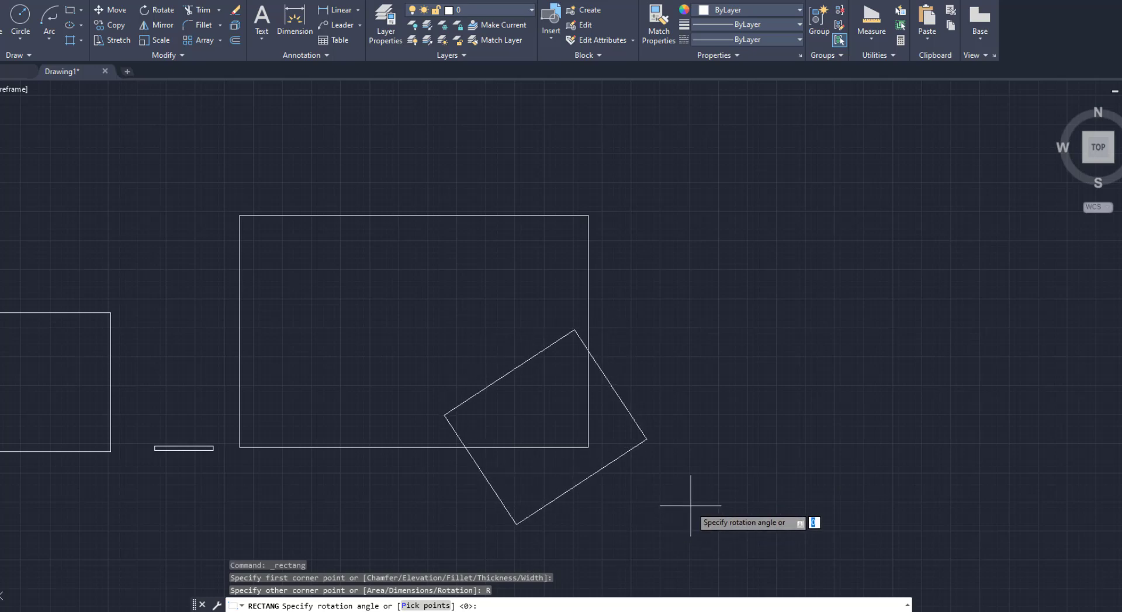
key(Return)
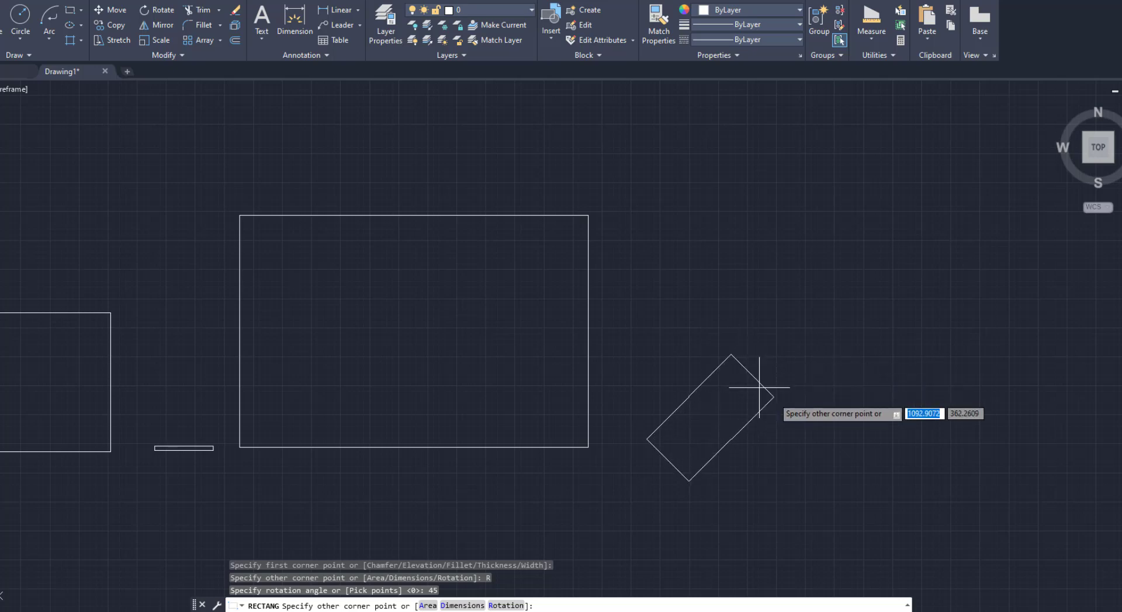
click(693, 289)
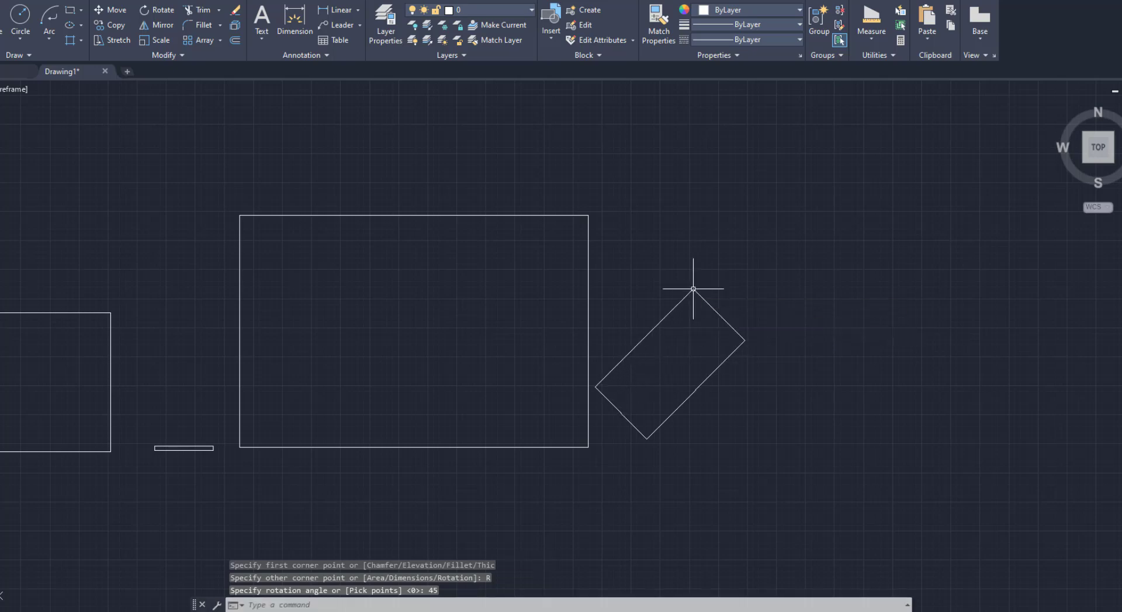
Draw a single slanted line rising to the right of the rotated rectangle, with Ortho mode turned off.
middle_drag(622, 360, 506, 328)
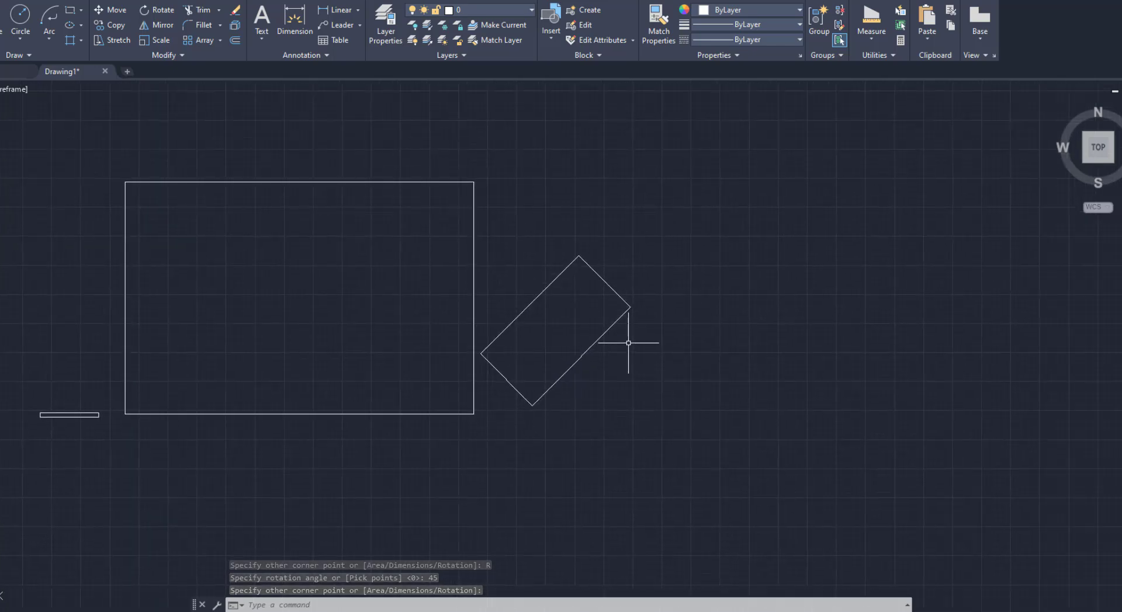
middle_drag(625, 343, 594, 348)
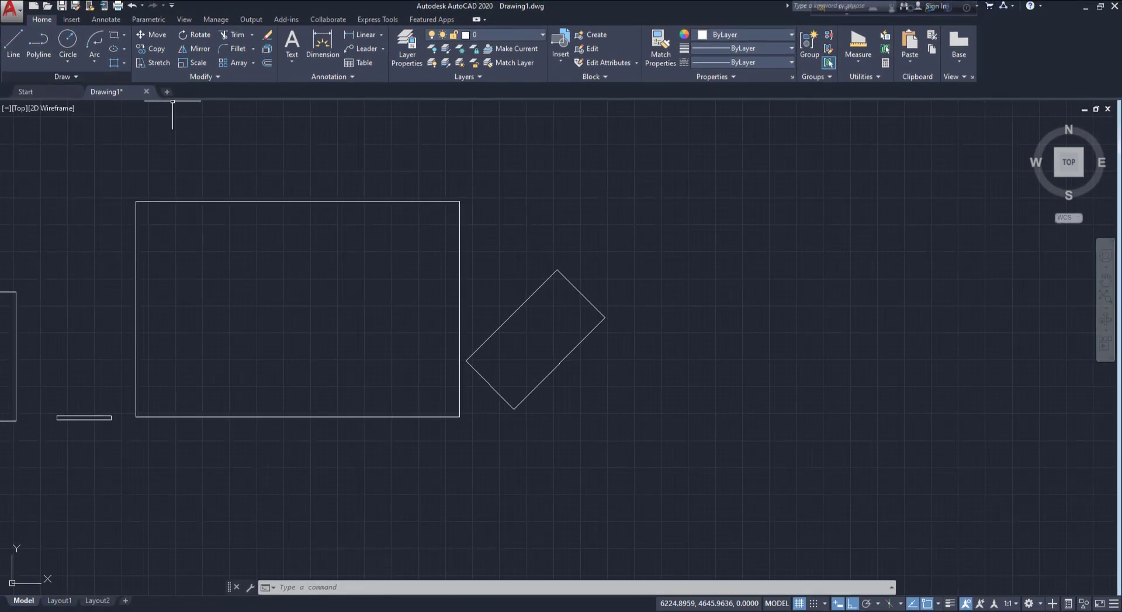
click(13, 47)
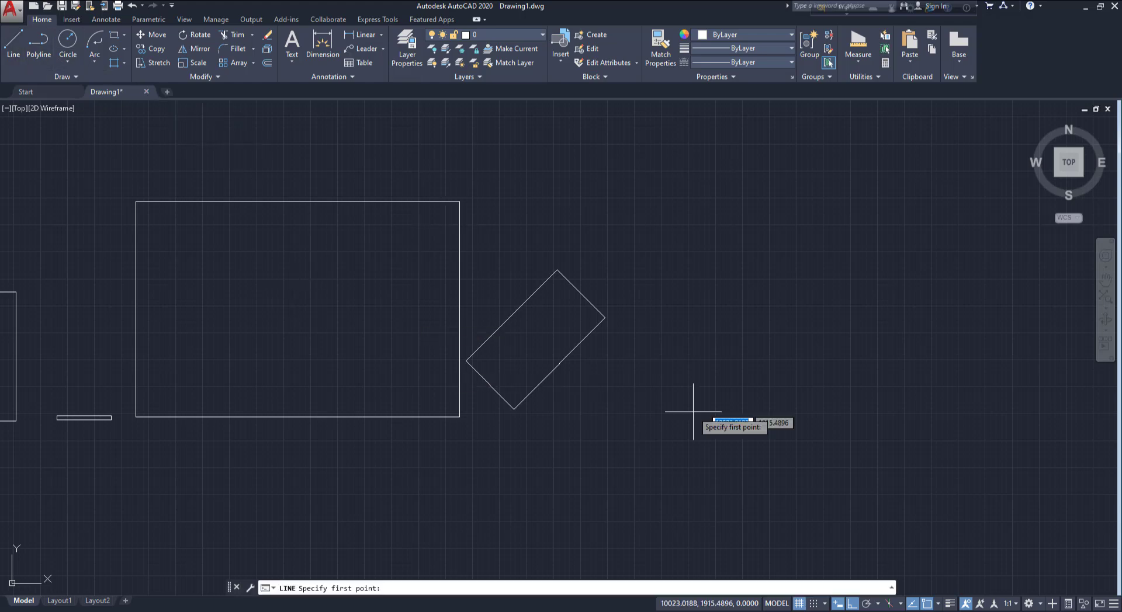
click(739, 366)
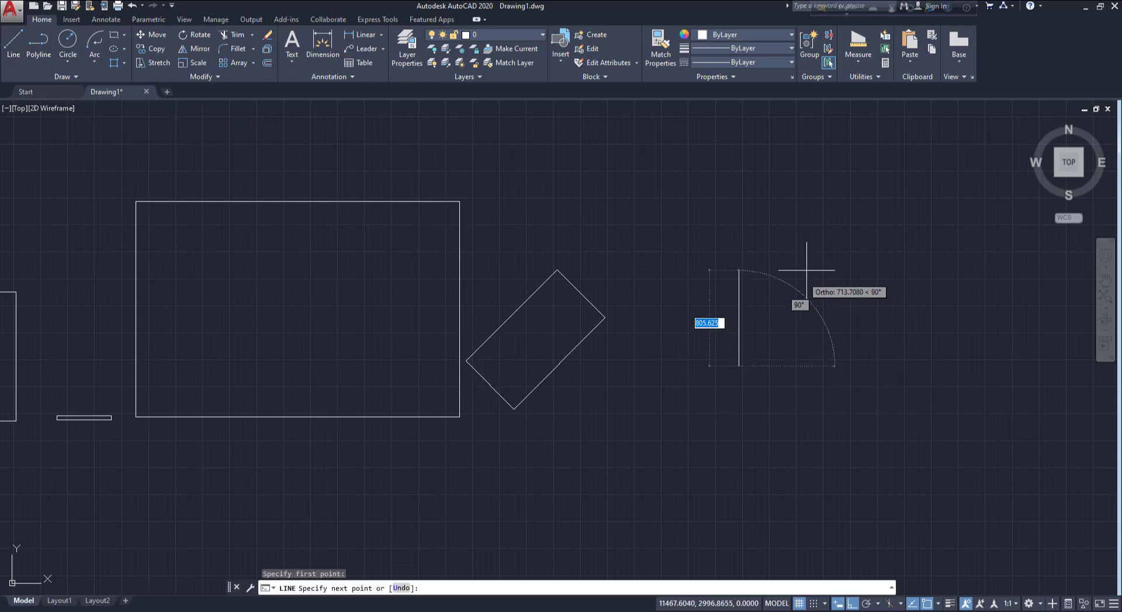
click(853, 605)
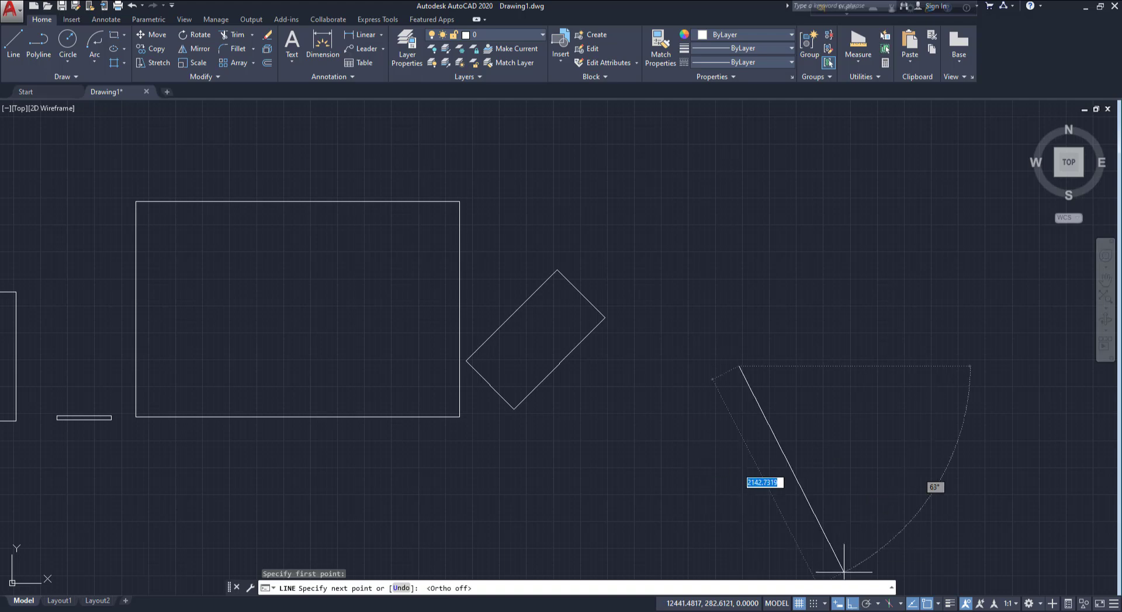
click(881, 279)
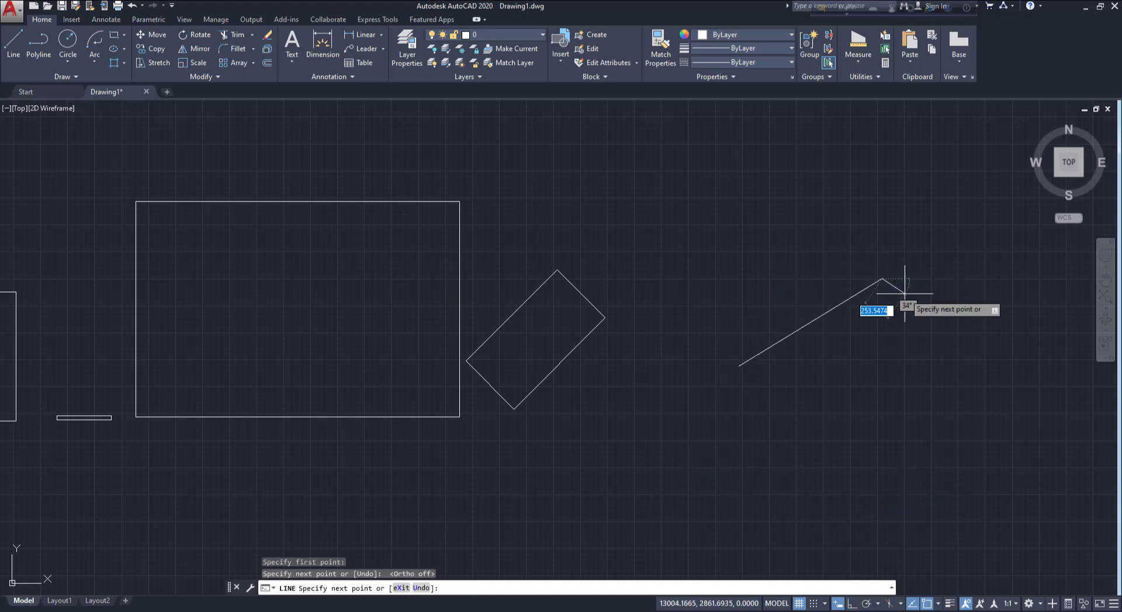
key(Return)
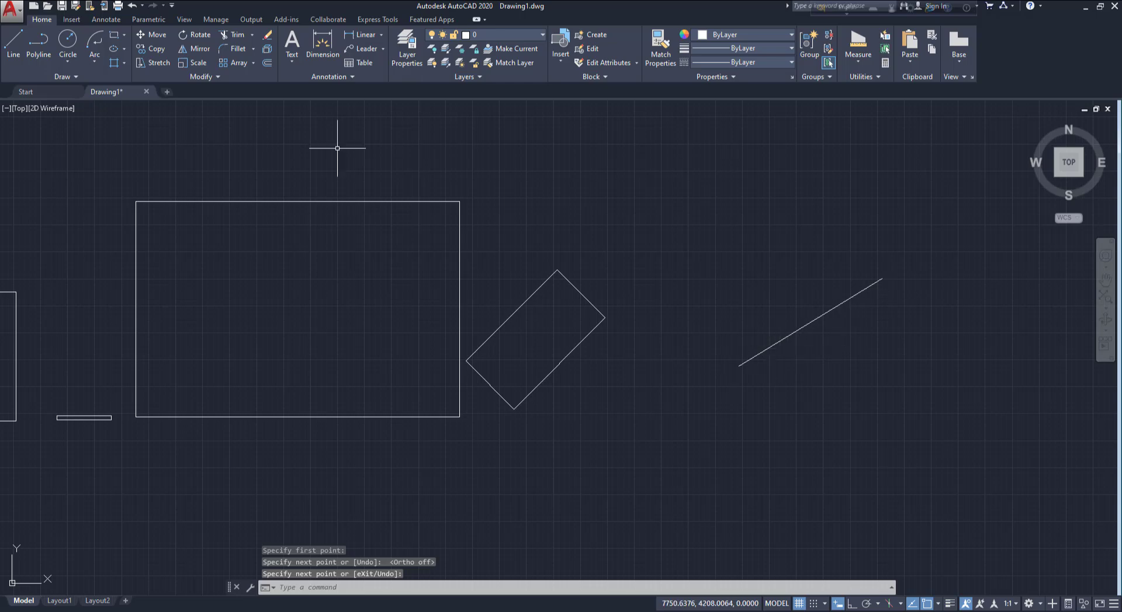
Draw a rectangle above the slanted line, setting its rotation with Pick points on the line's two endpoints so its long sides run parallel.
click(114, 34)
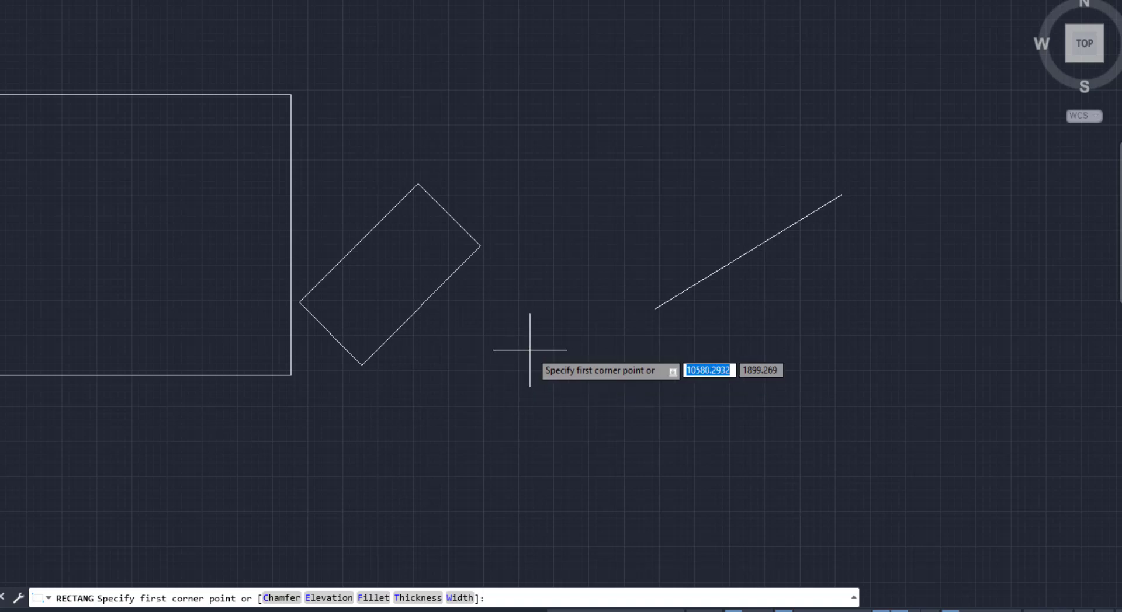
click(611, 271)
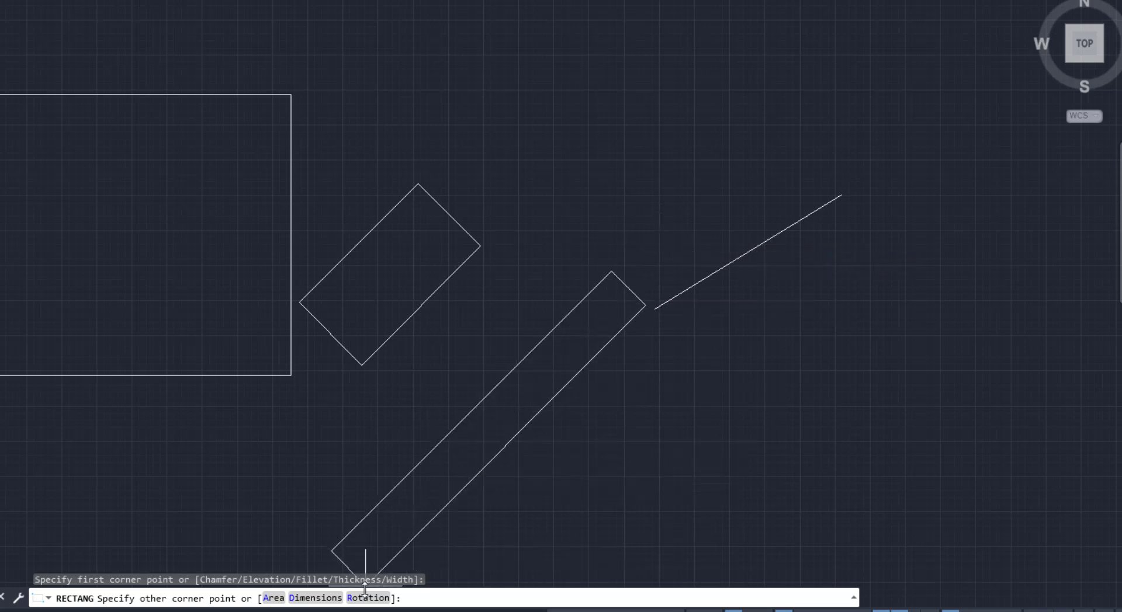
text(R)
key(Return)
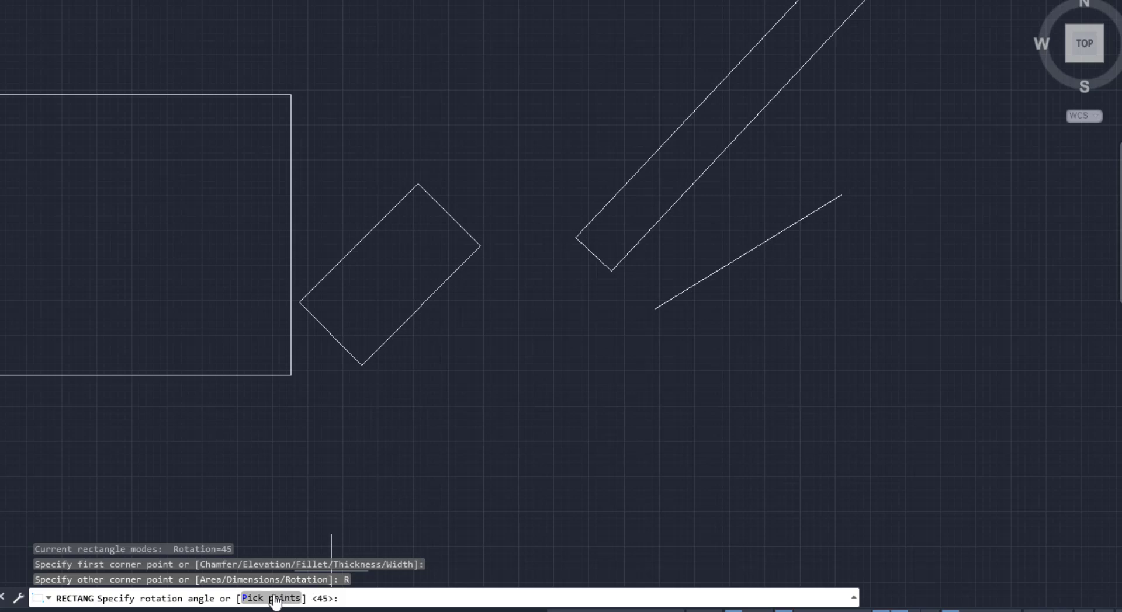
text(P)
key(Return)
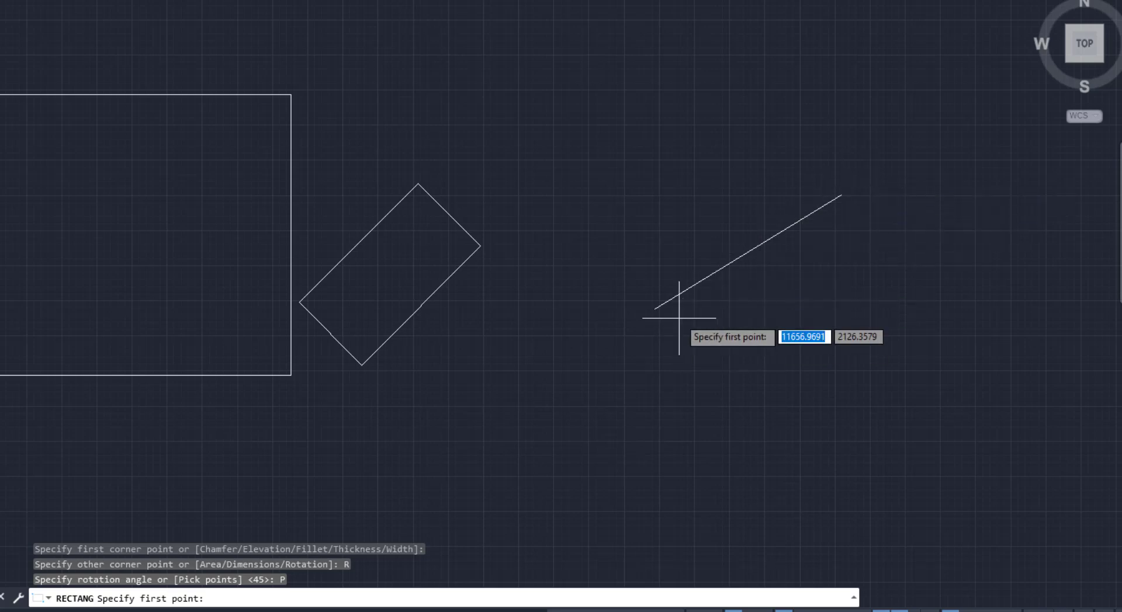
click(655, 308)
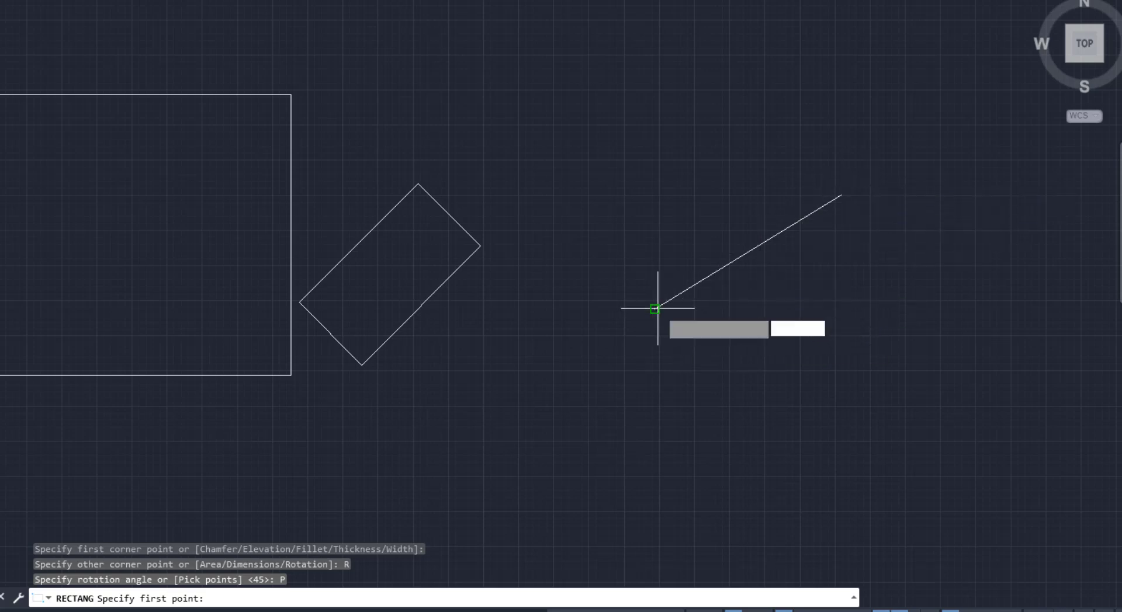
click(840, 194)
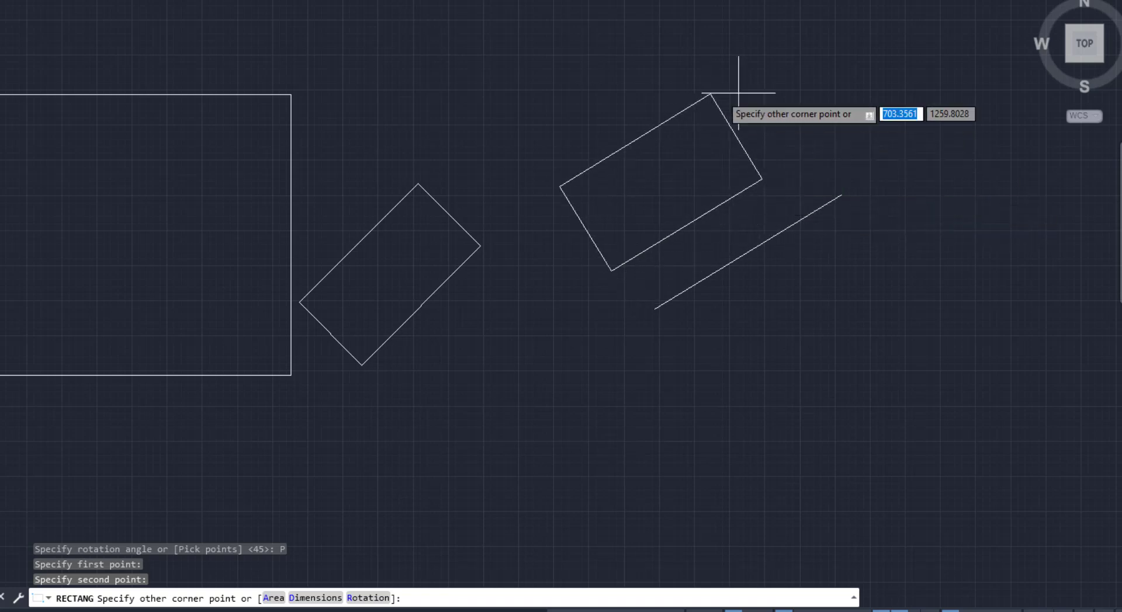
click(700, 116)
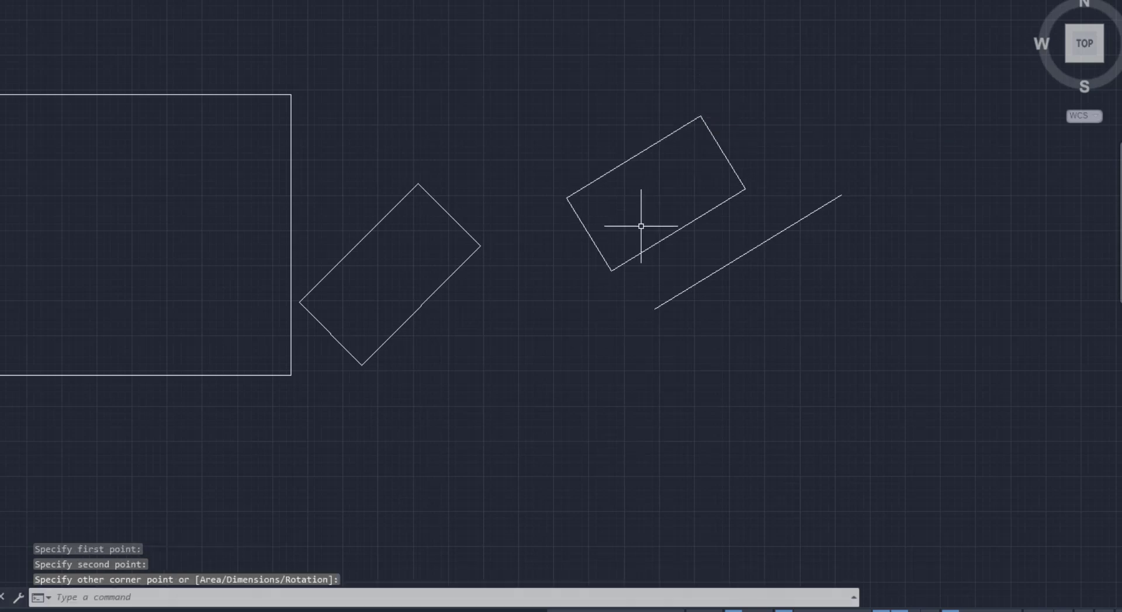
scroll(614, 202, down, 2)
middle_drag(867, 252, 606, 300)
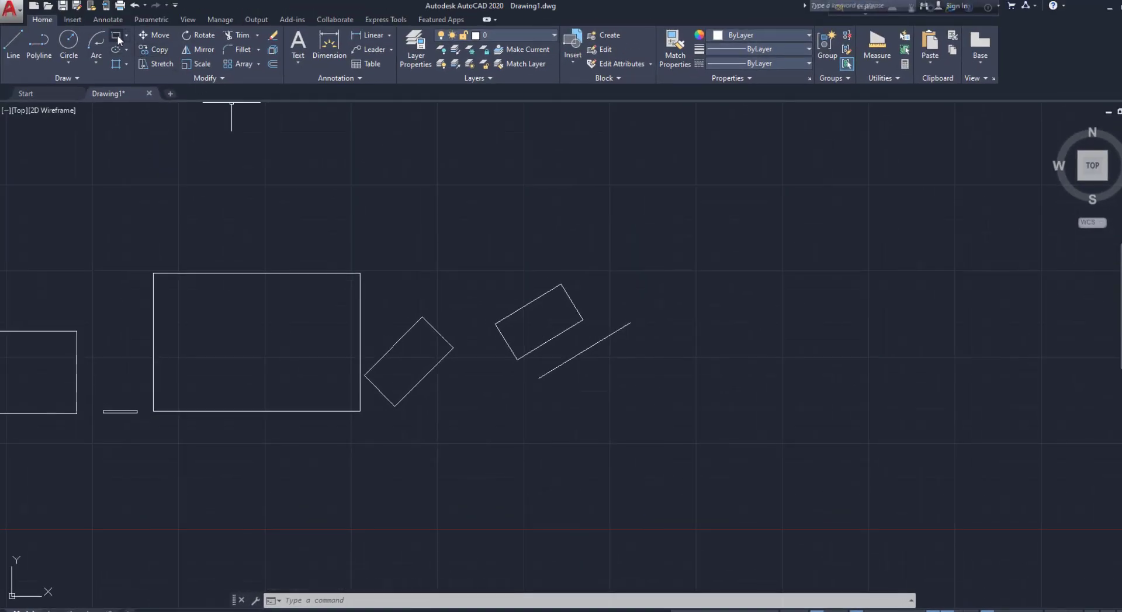
Draw a freehand horizontal rectangle to the right of the slanted line, with its rotation set to 0.
click(118, 37)
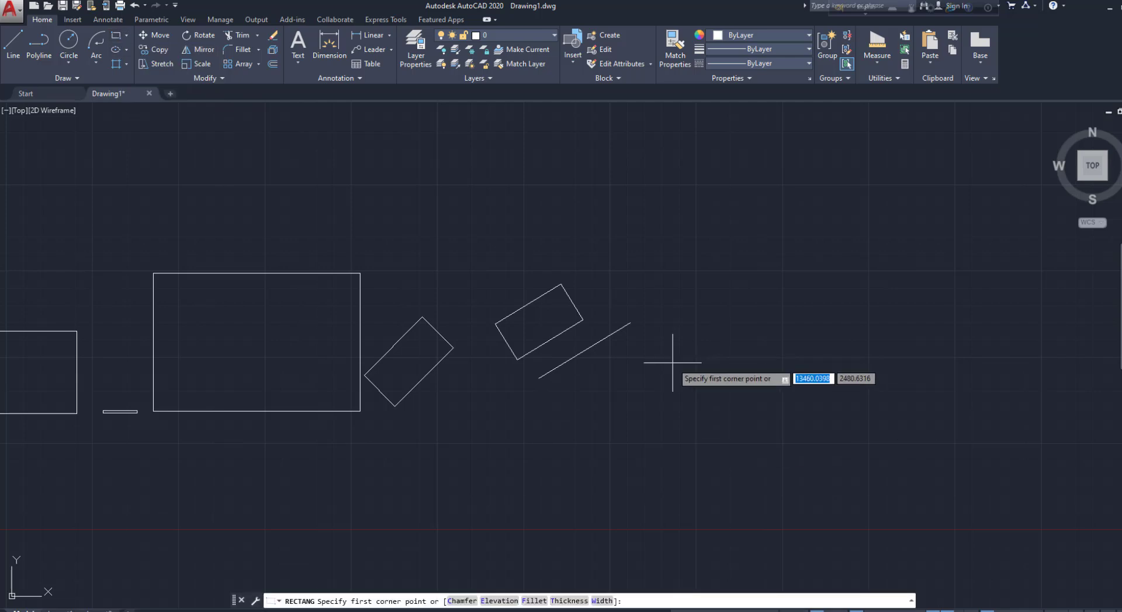
click(659, 381)
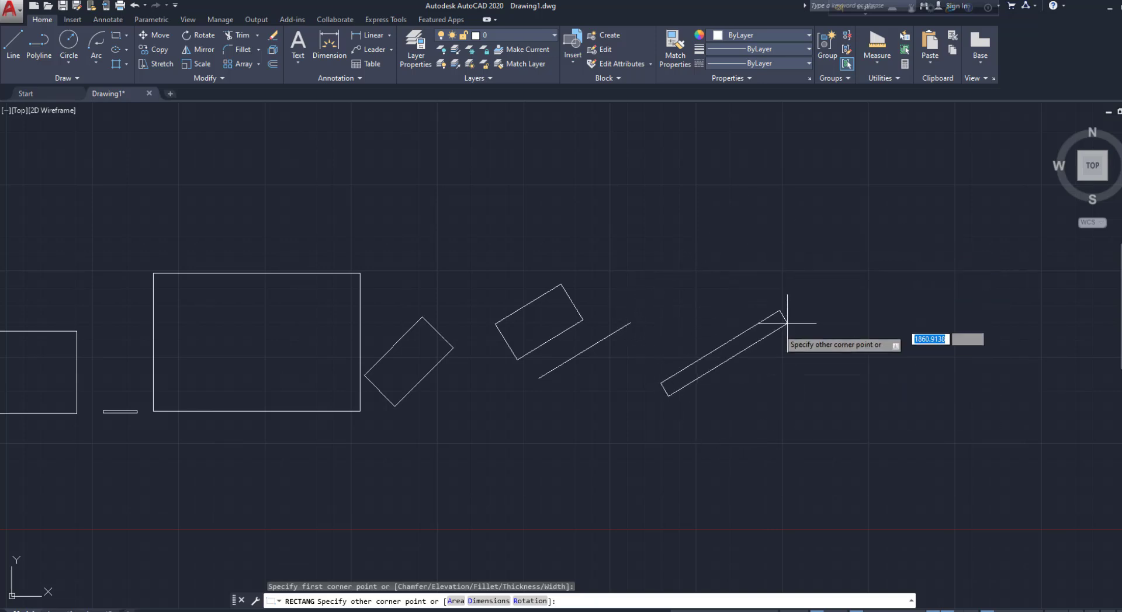
click(535, 602)
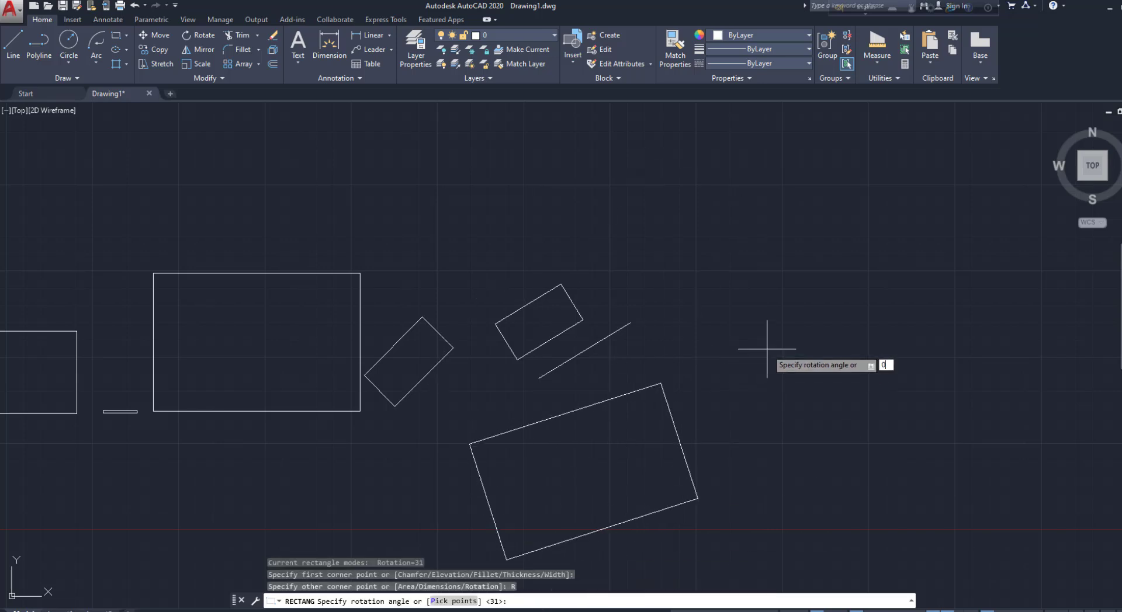
key(Return)
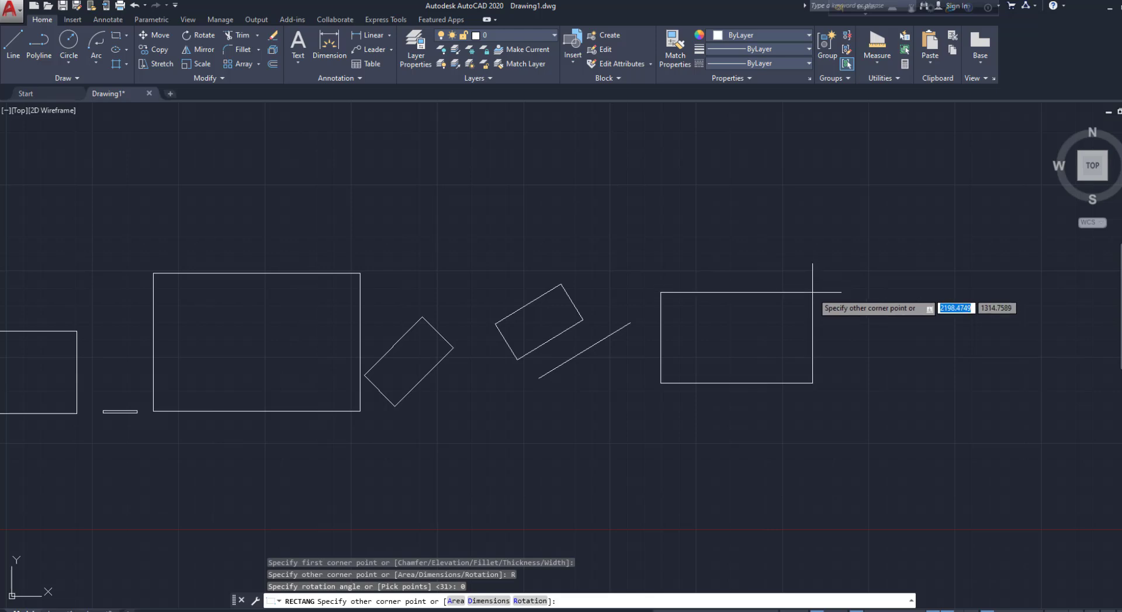
click(804, 298)
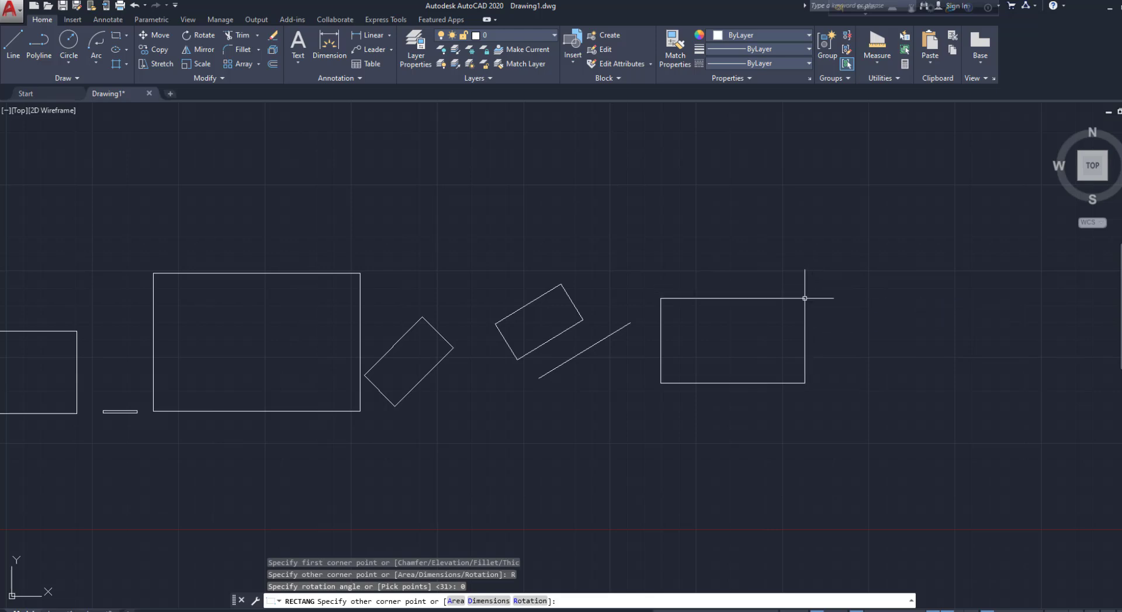
scroll(568, 319, down, 2)
scroll(704, 338, up, 2)
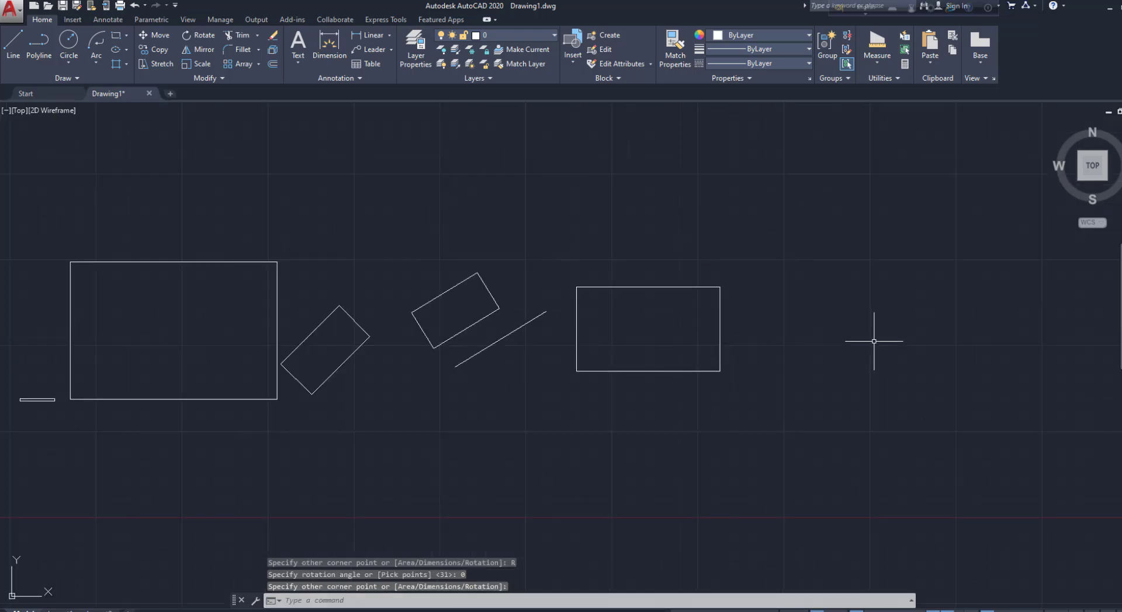
Draw a freehand rectangle with chamfered corners to the right of the horizontal one, using 100 for both chamfer distances.
middle_drag(818, 342, 490, 336)
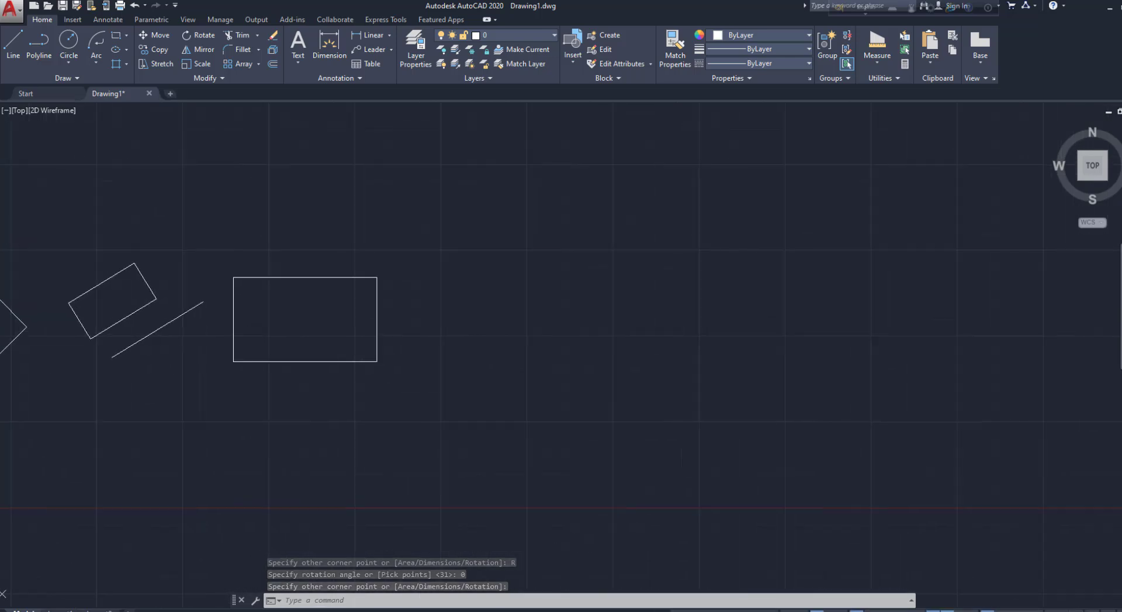
click(116, 36)
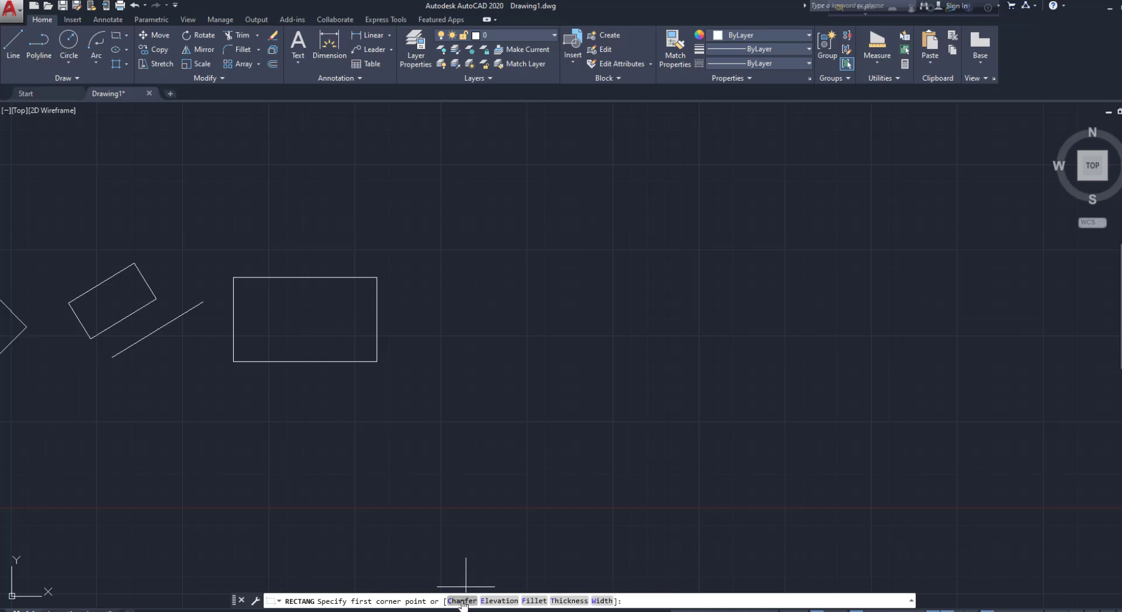
click(462, 601)
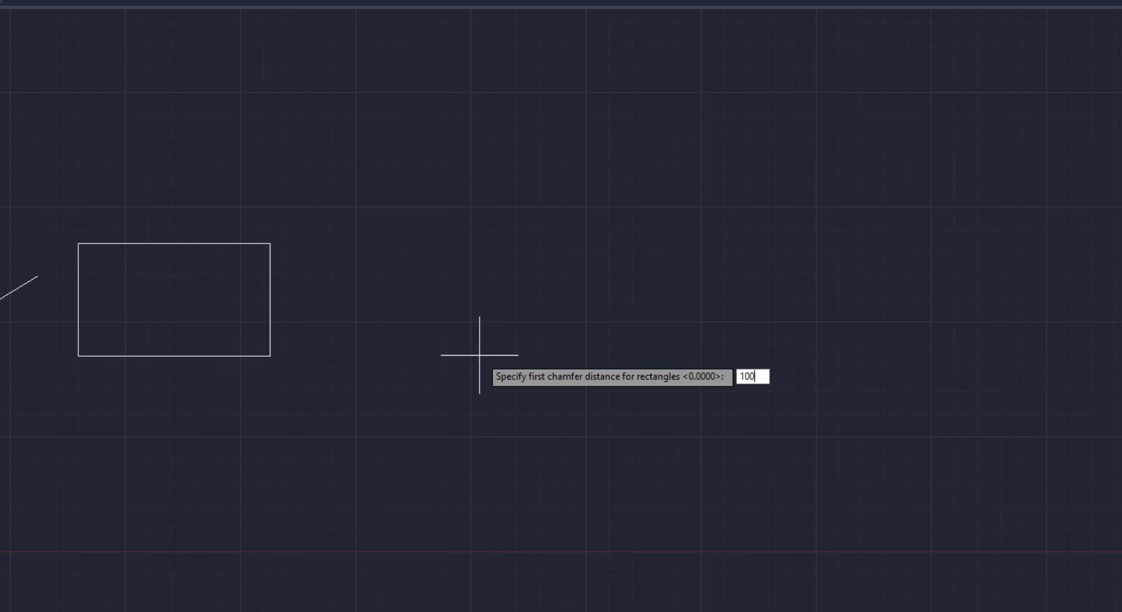
key(Return)
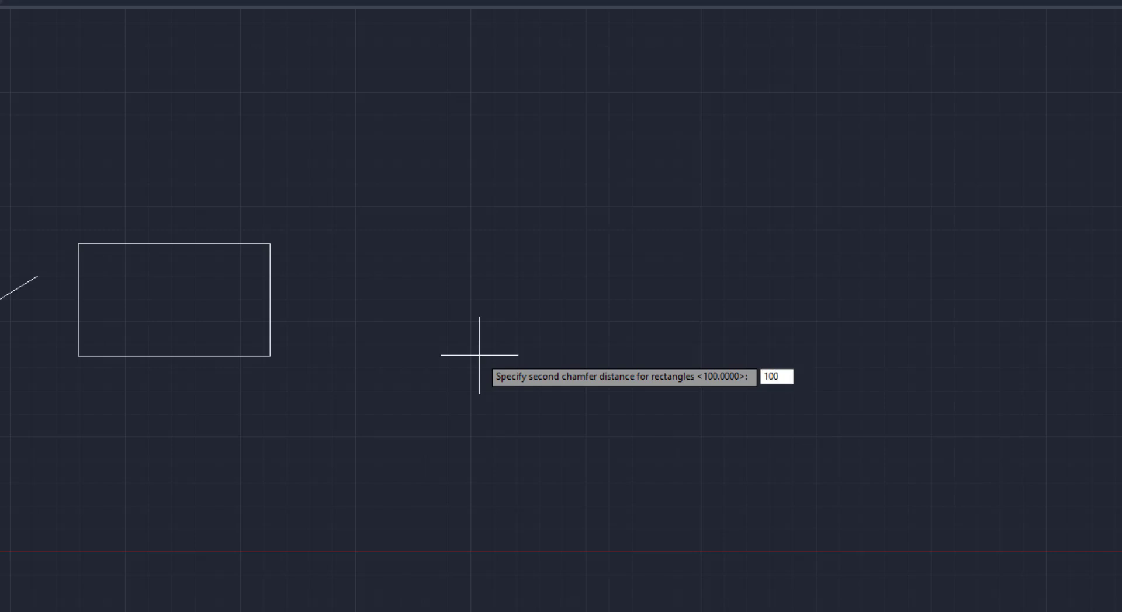
key(Return)
click(473, 331)
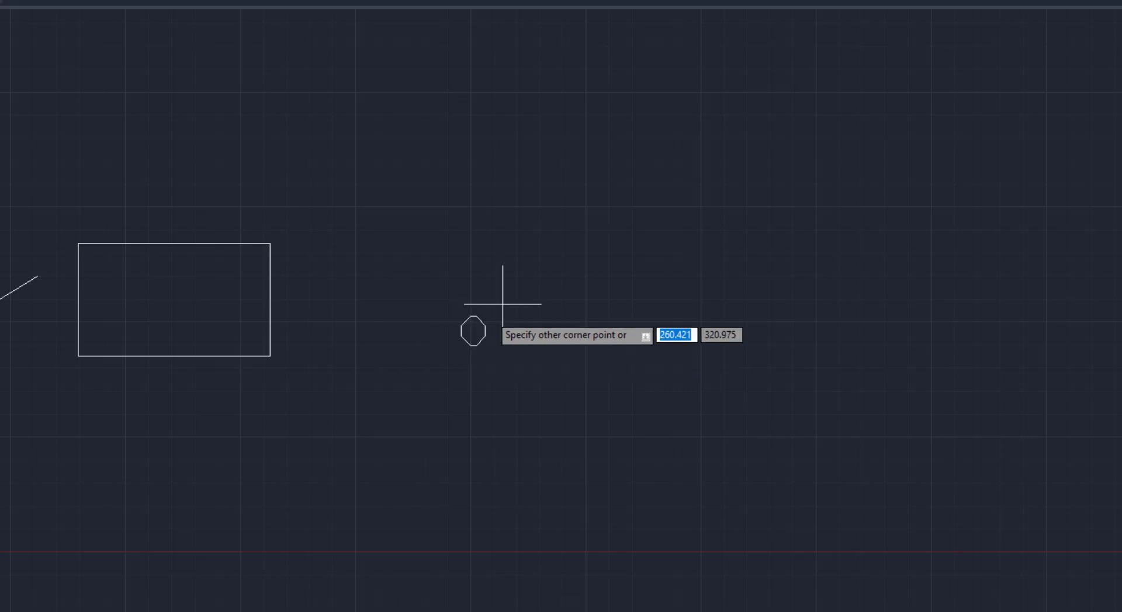
click(688, 227)
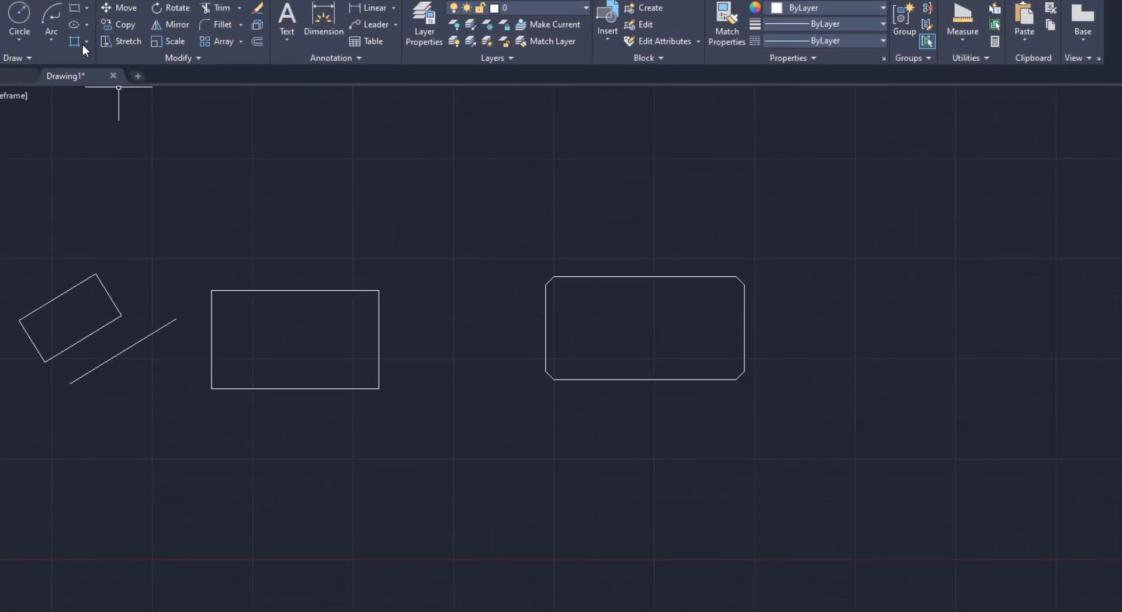
Draw a freehand rectangle with rounded corners to the right of the chamfered one, using a fillet radius of 100.
click(75, 9)
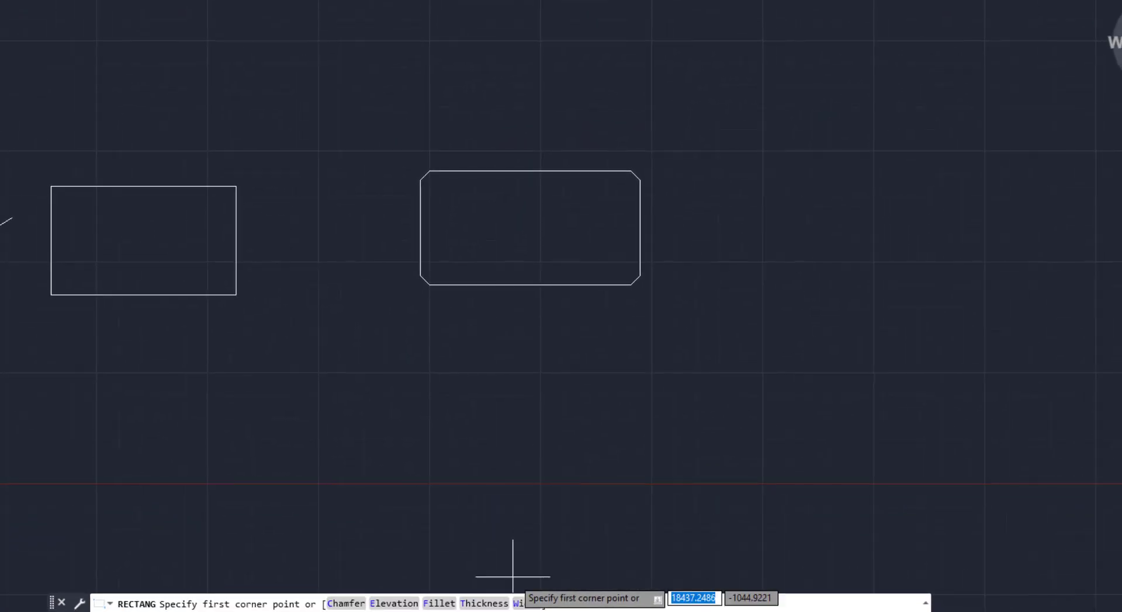
click(438, 603)
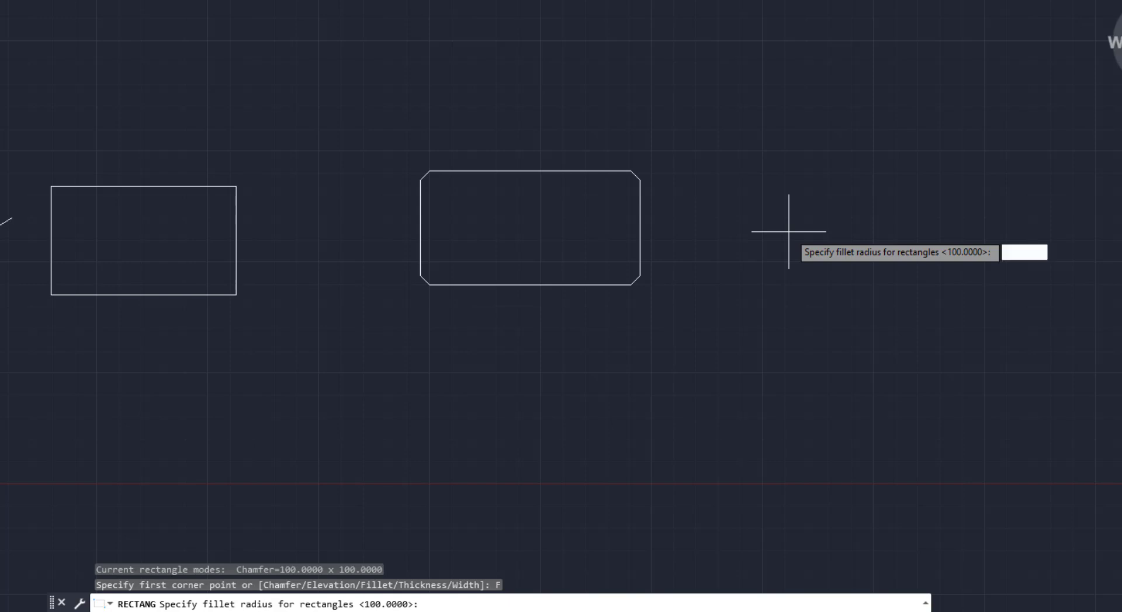
key(Return)
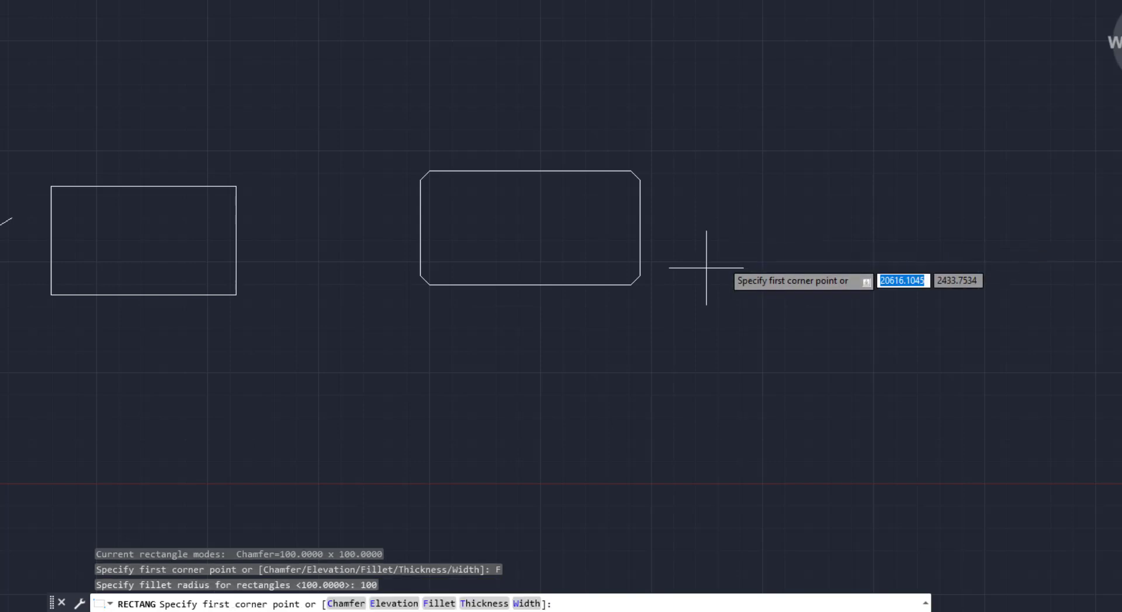
click(702, 284)
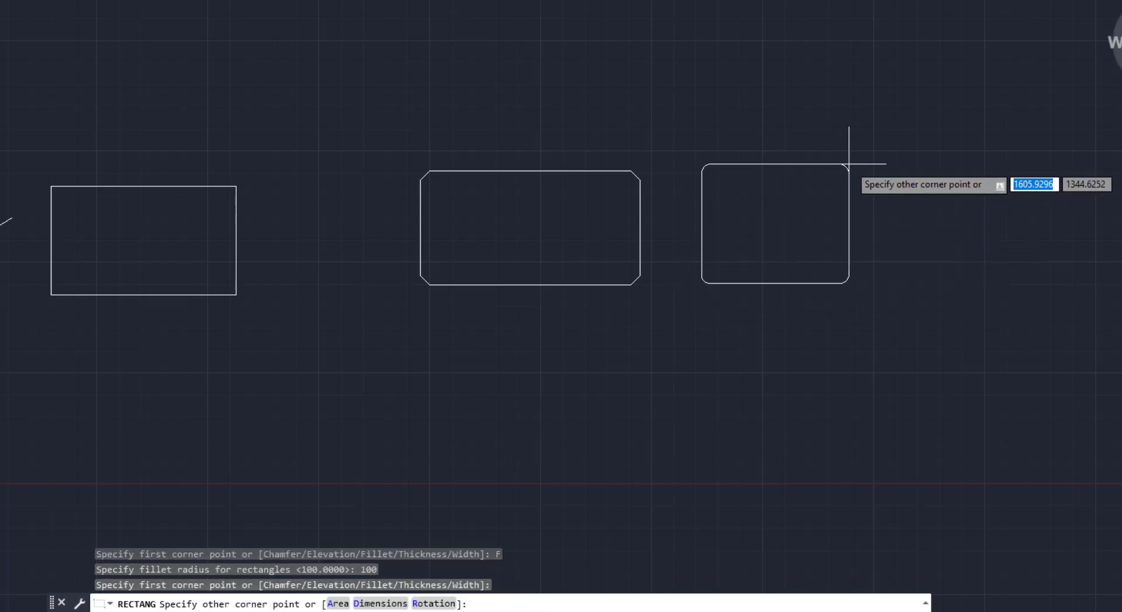
click(874, 160)
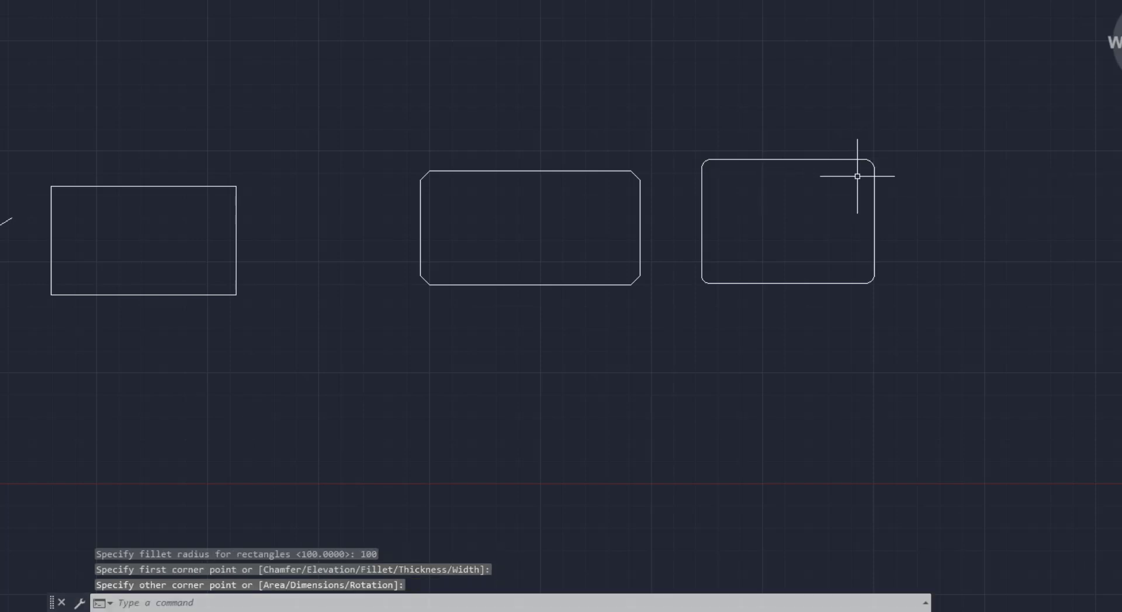
scroll(857, 176, up, 2)
middle_drag(814, 202, 707, 216)
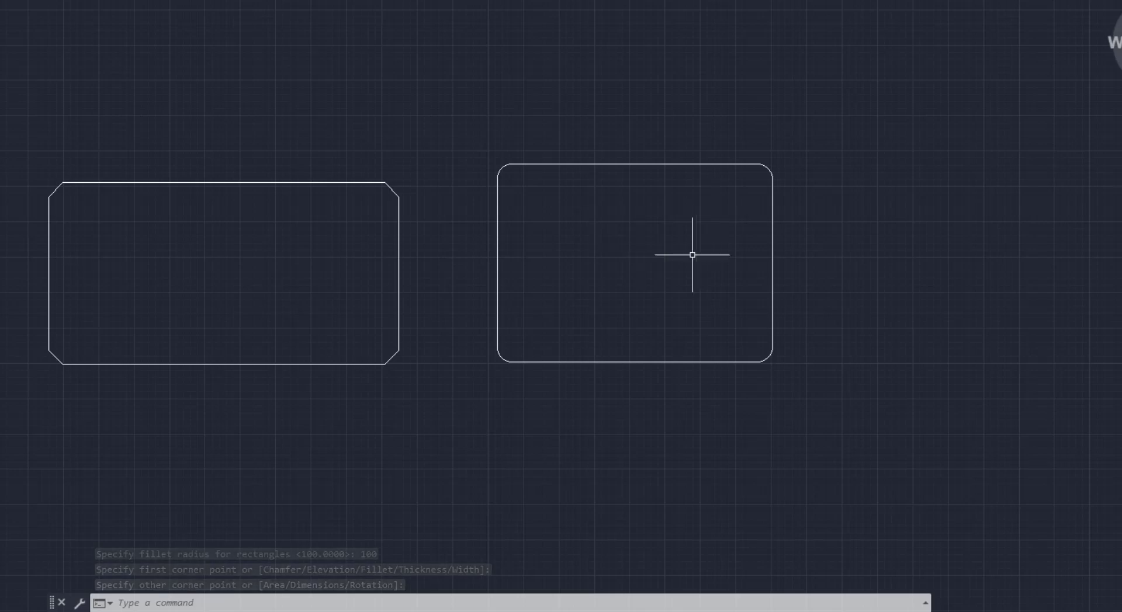
Draw another freehand rounded rectangle to the right of the filleted one, with its line width set to 5.
middle_drag(726, 269, 376, 252)
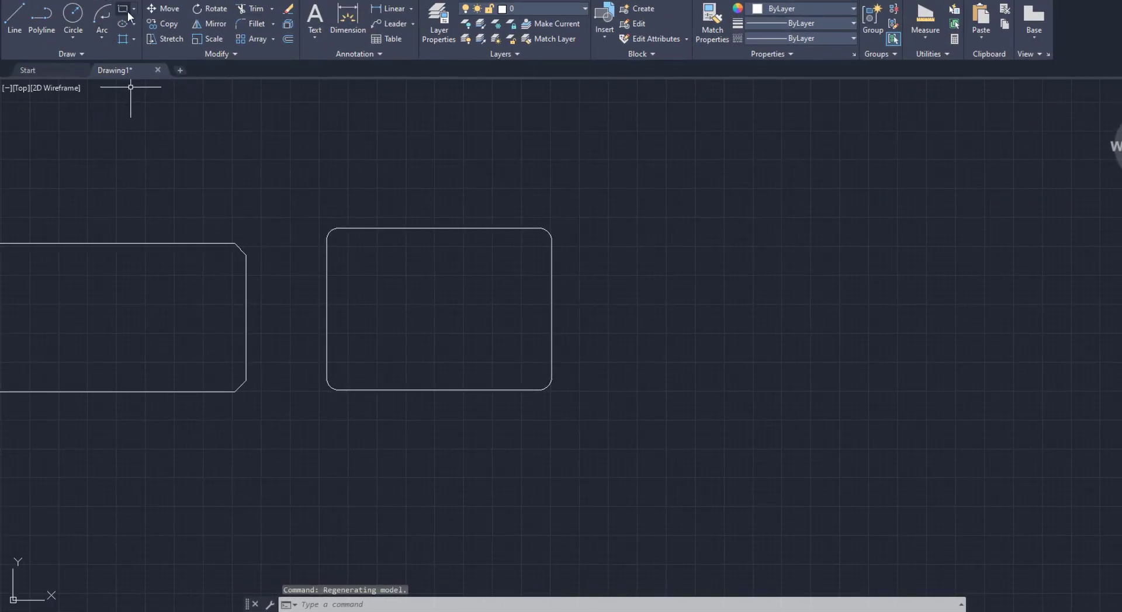
click(128, 11)
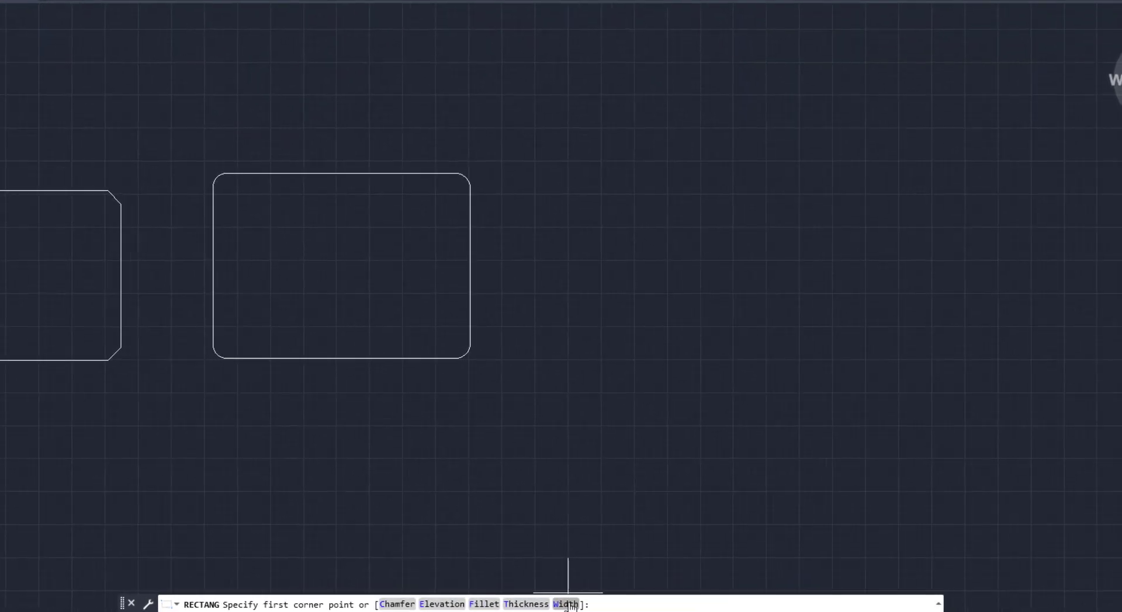
click(566, 605)
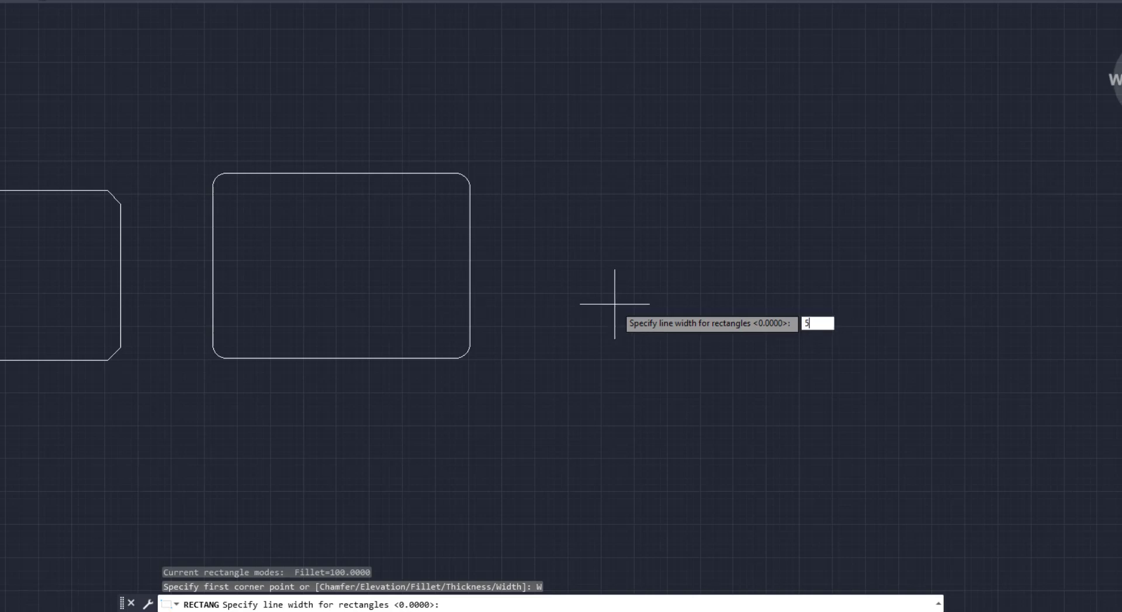
key(Return)
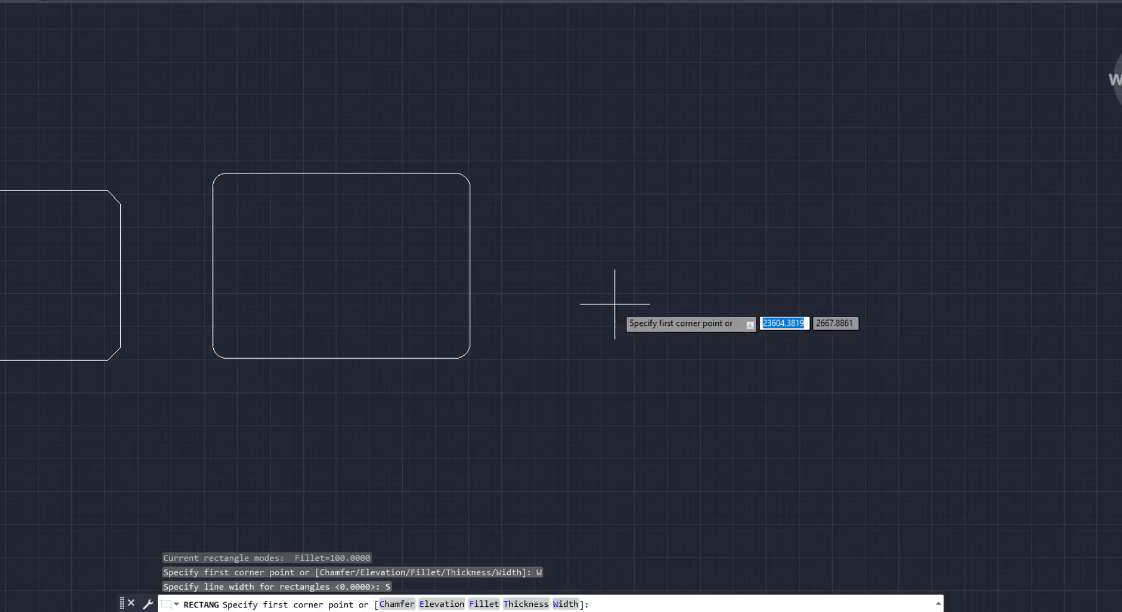
click(544, 352)
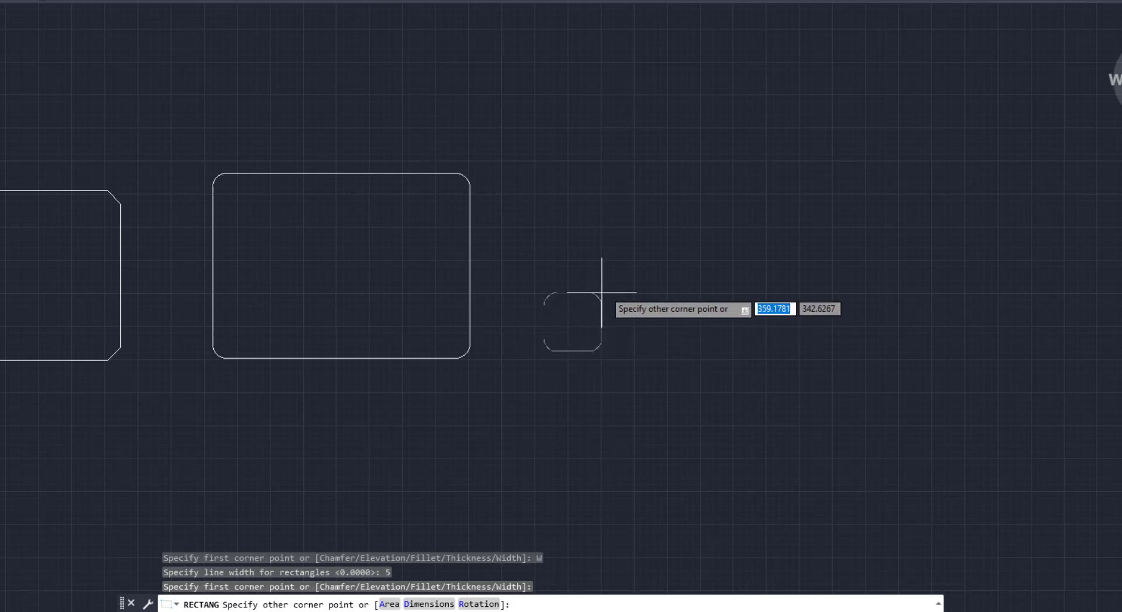
click(719, 184)
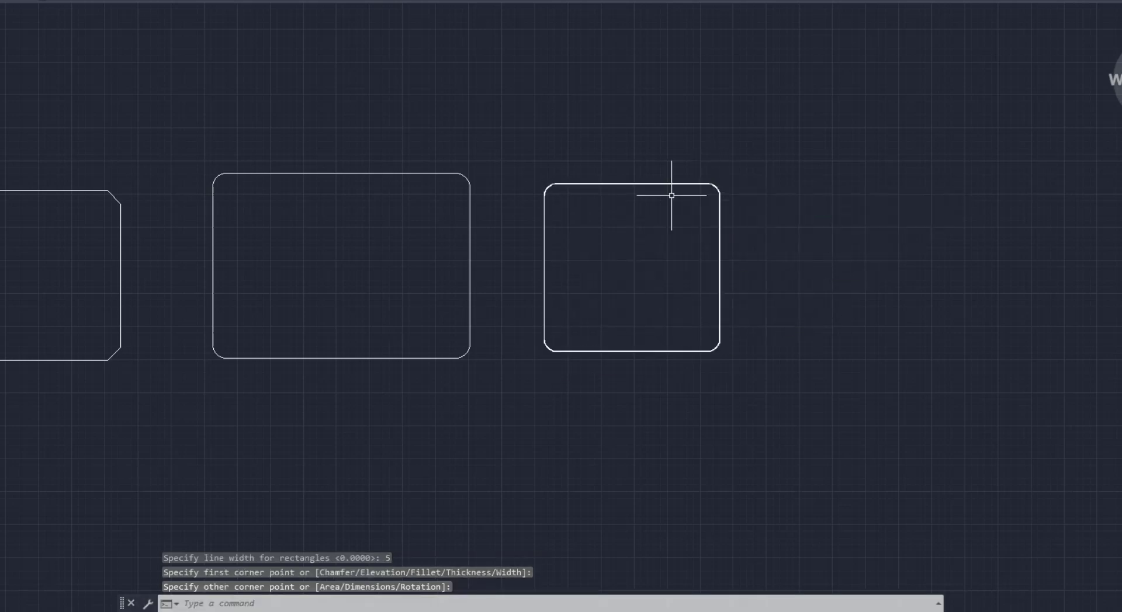
scroll(511, 192, up, 3)
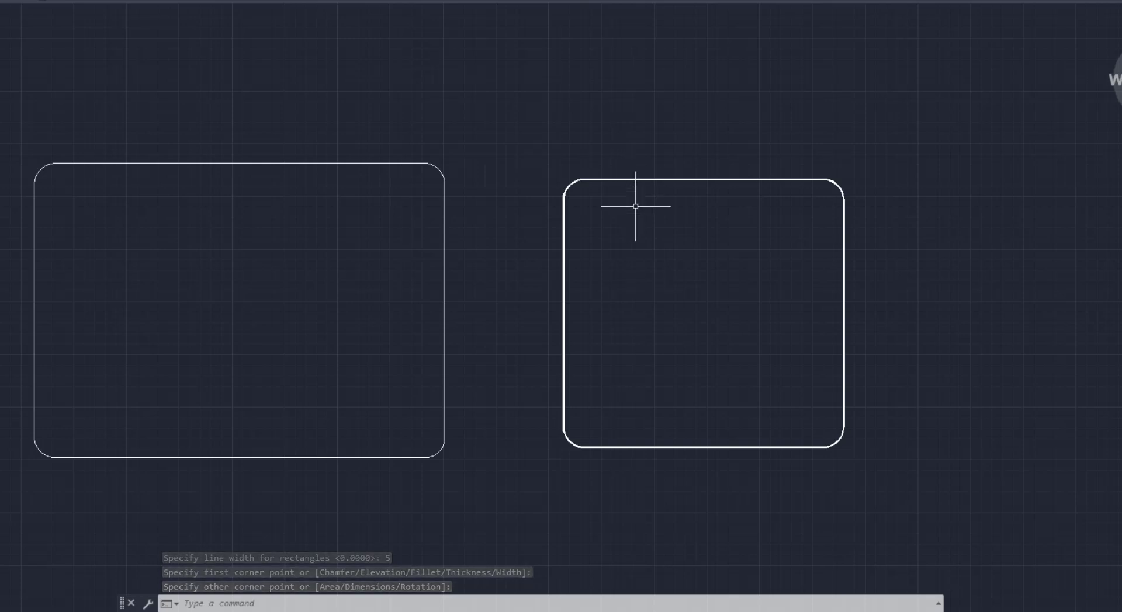
scroll(482, 225, down, 4)
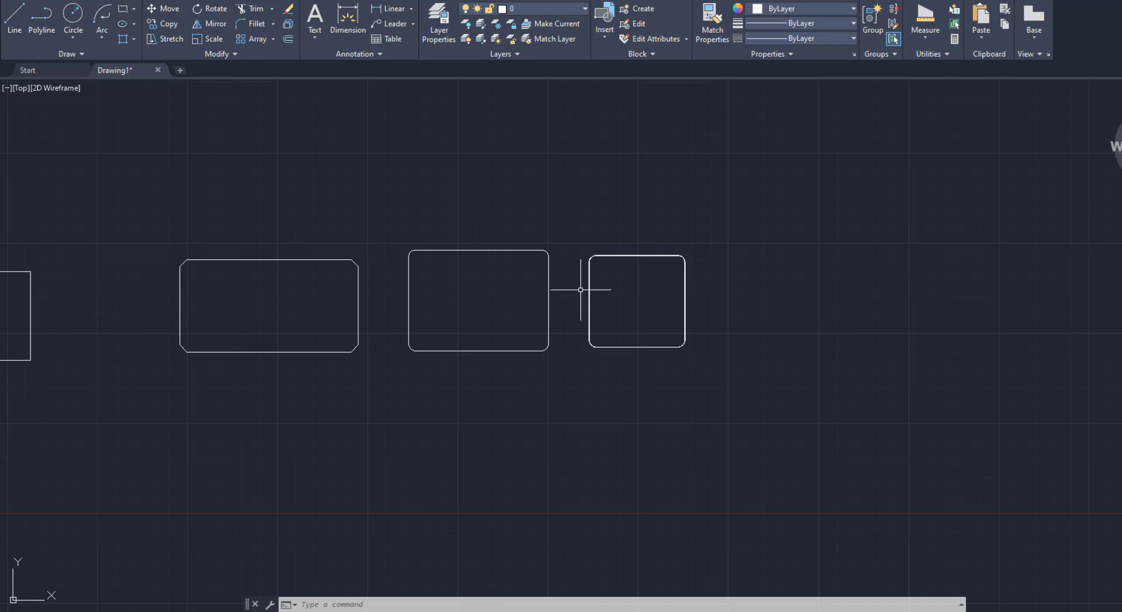
Draw a very small square-cornered rectangle to the right of the thick-lined one, with the fillet radius set to 0.
click(123, 13)
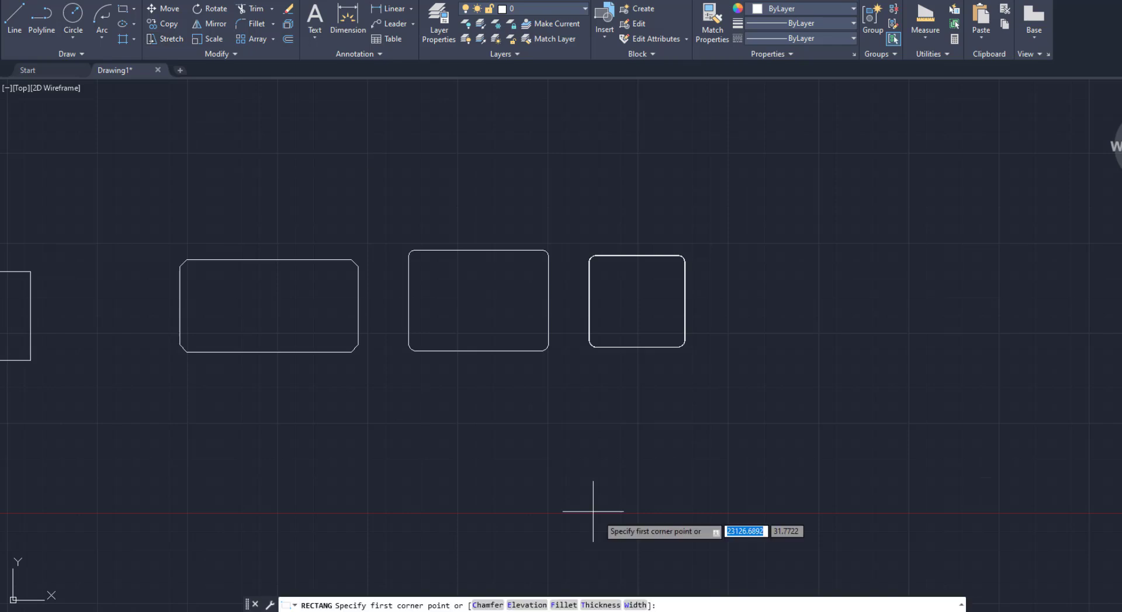
click(564, 604)
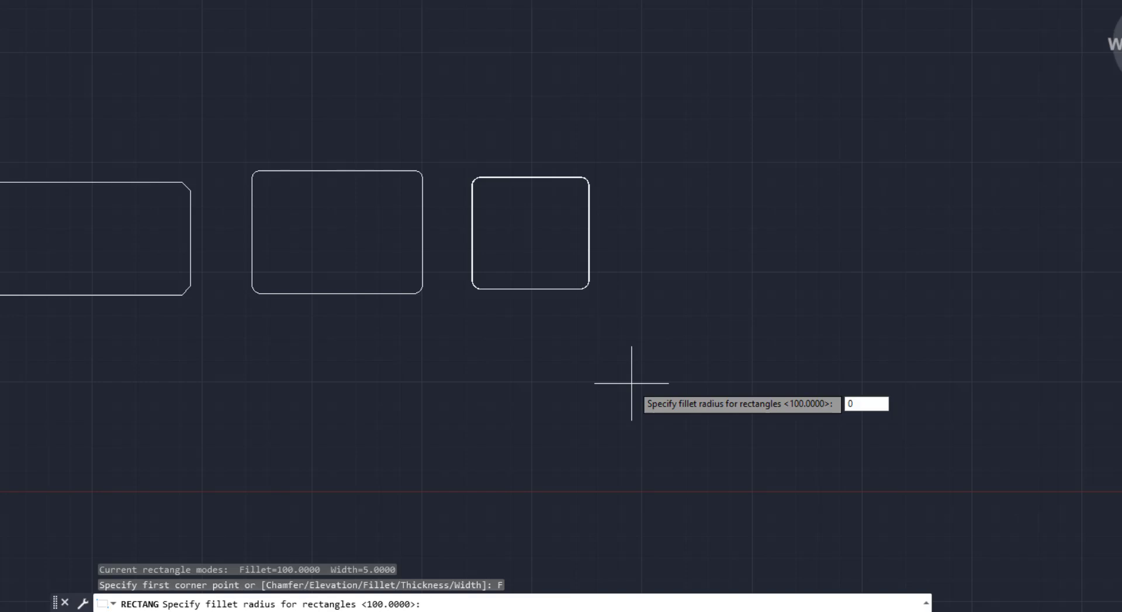
key(Return)
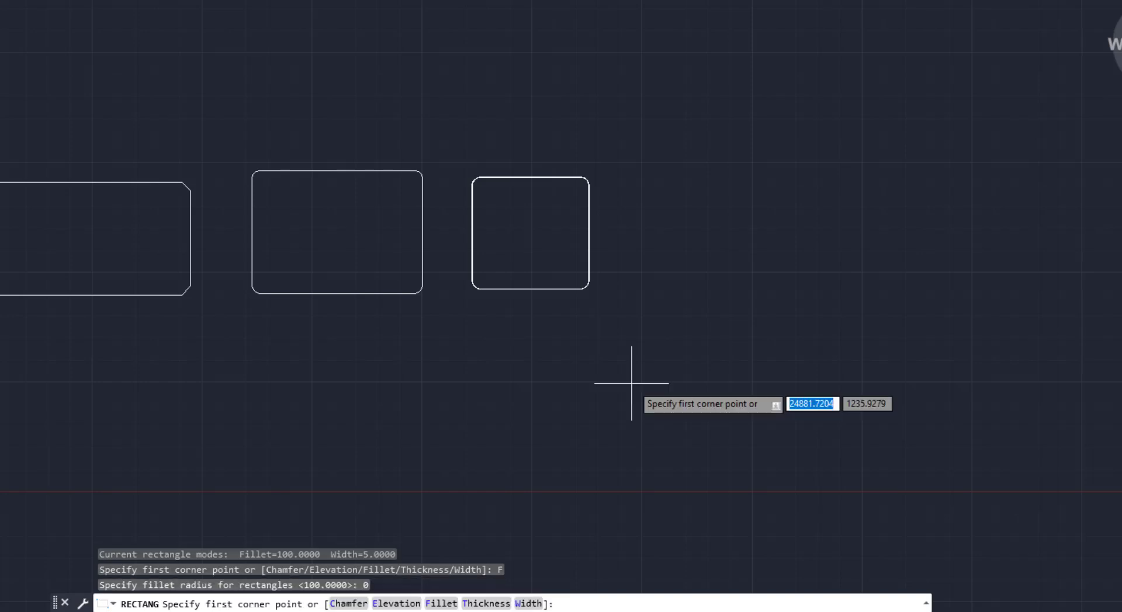
click(634, 289)
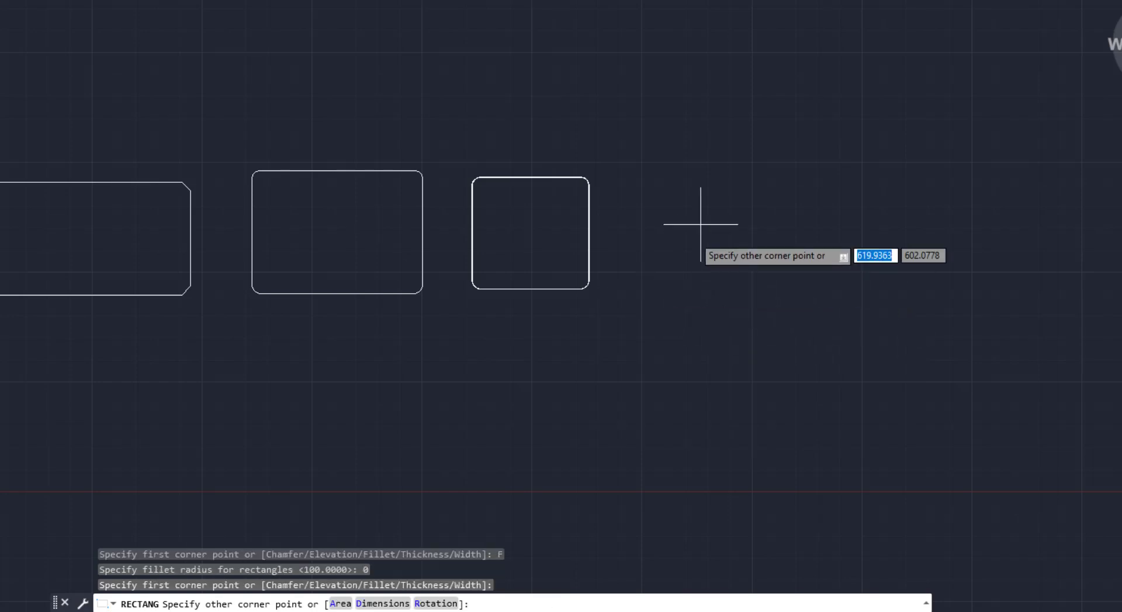
click(643, 280)
scroll(637, 285, up, 8)
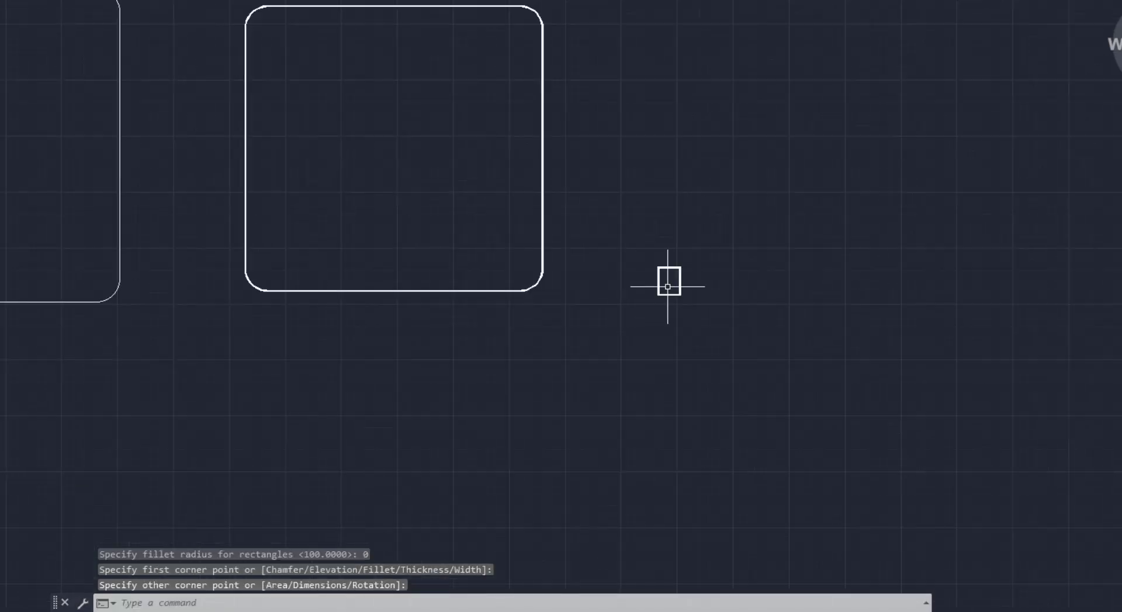
scroll(593, 271, down, 7)
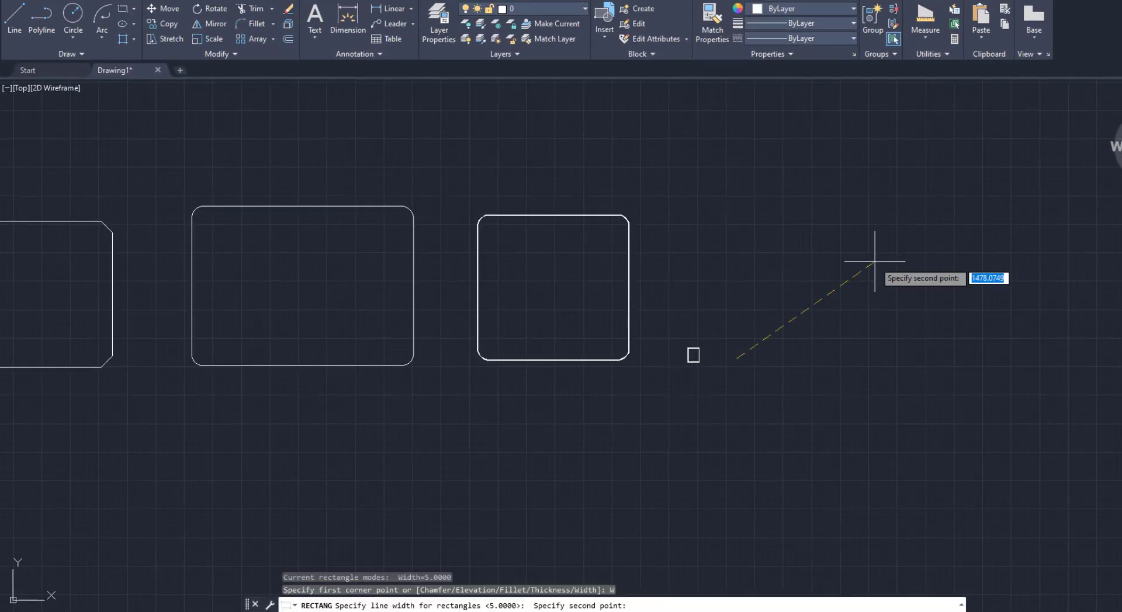
Draw a freehand square-cornered rectangle to the right of the very small one, with its line width set to 10.
key(Escape)
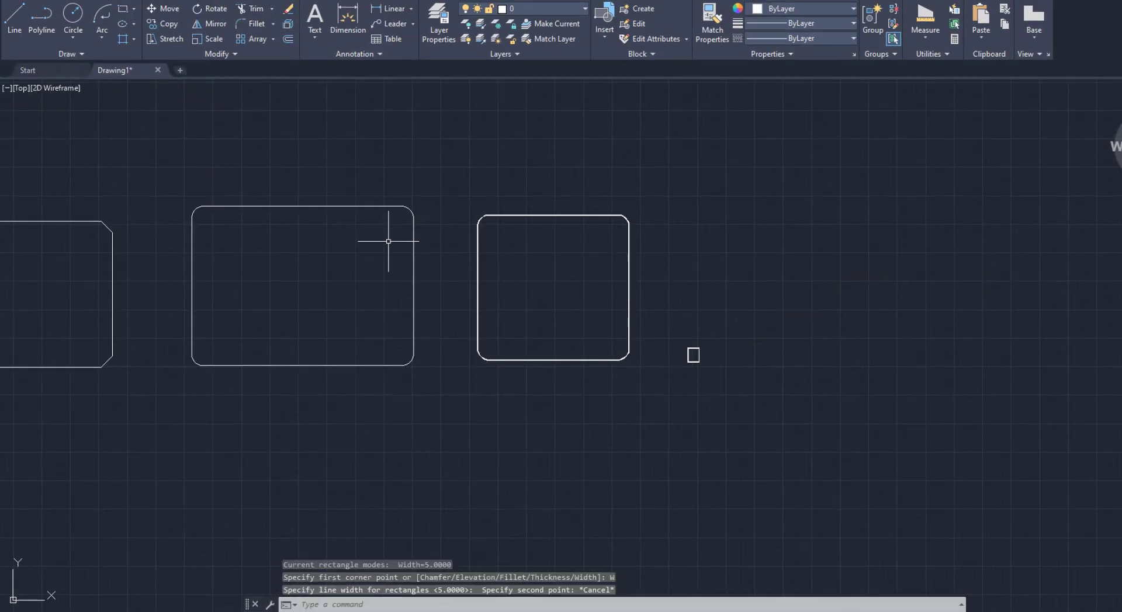
click(124, 13)
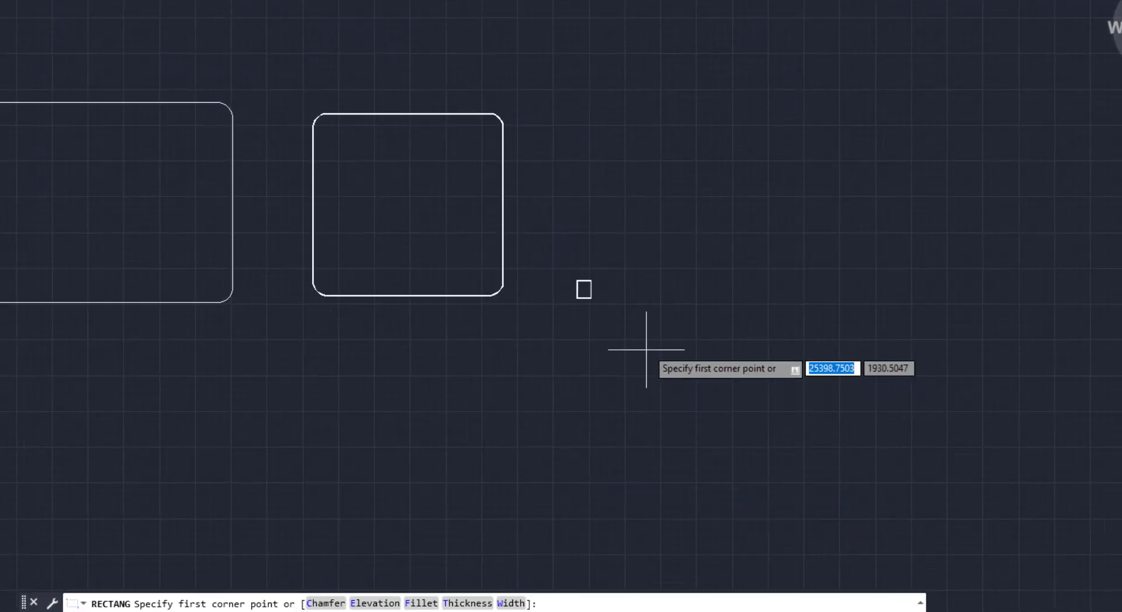
click(510, 603)
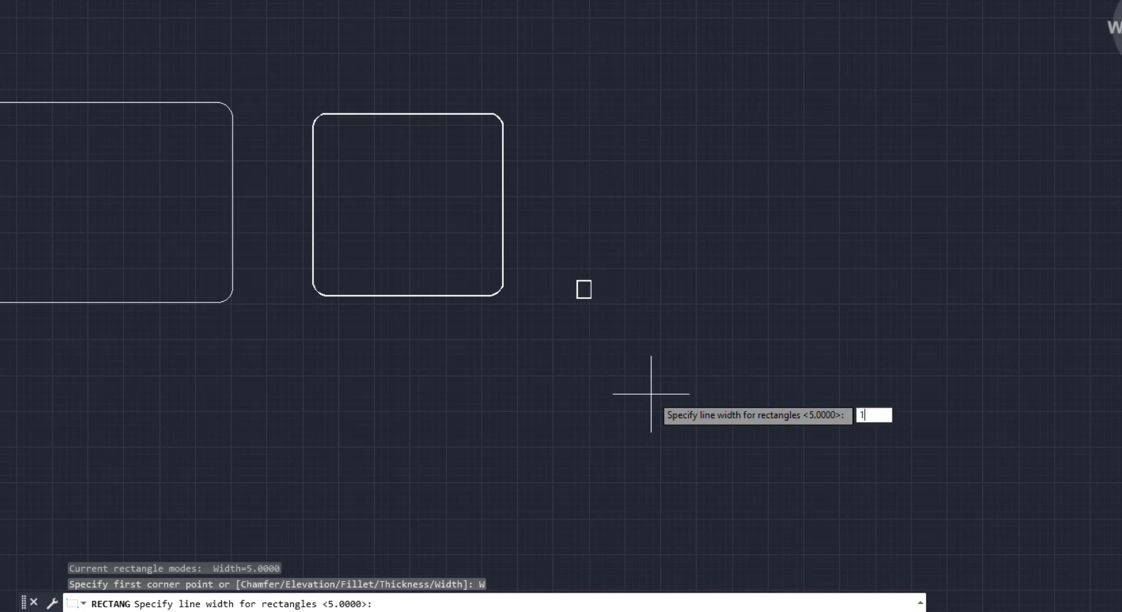
key(Return)
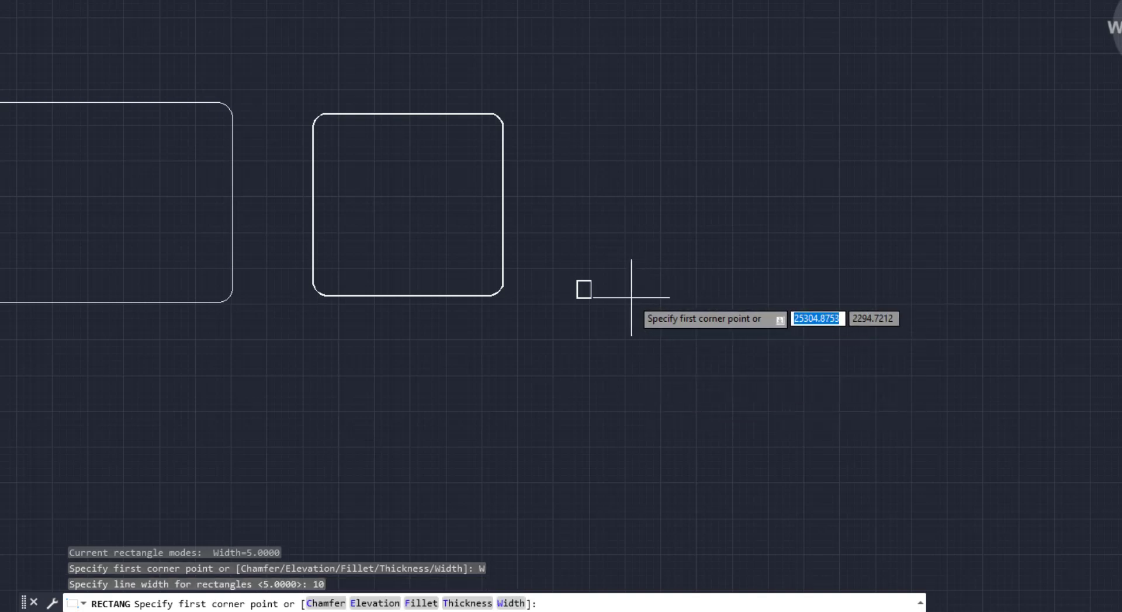
click(630, 297)
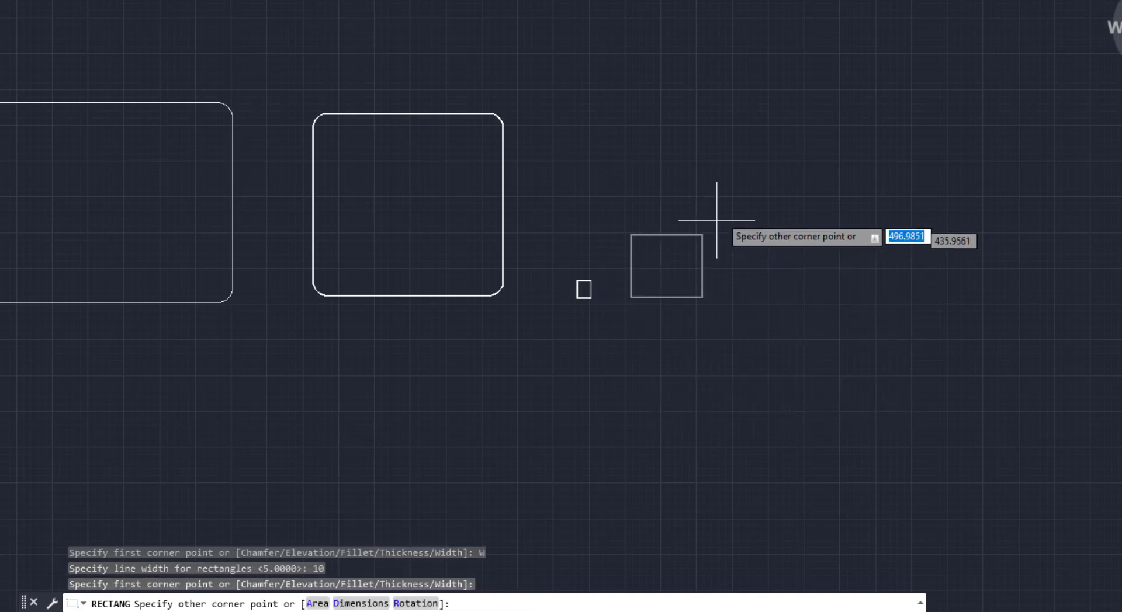
click(800, 110)
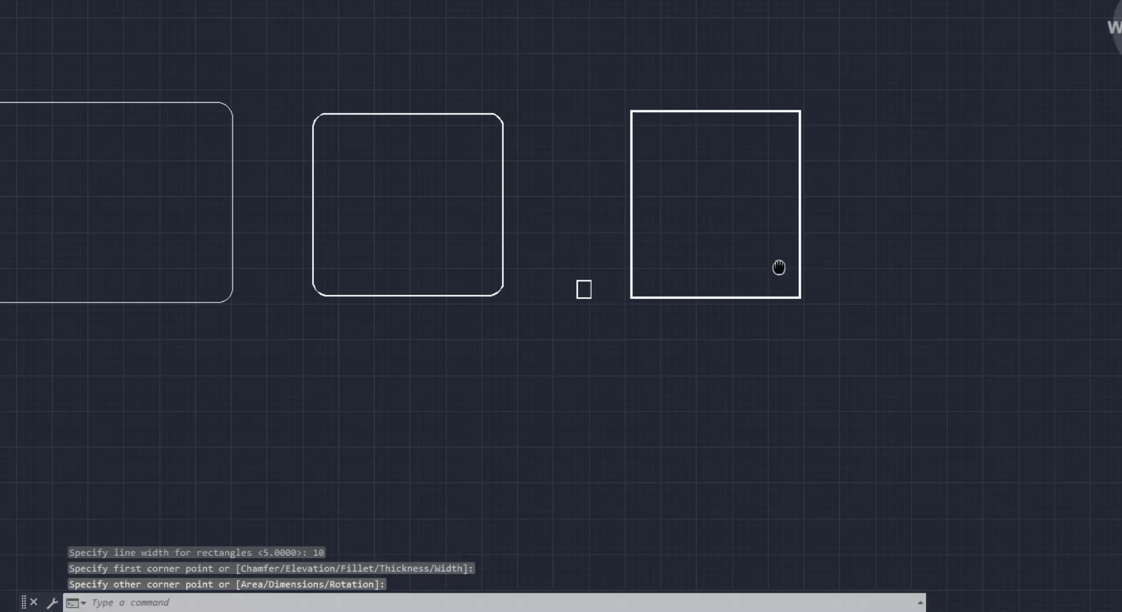
Draw a freehand rectangle to the right of the last one, with the rectangle thickness set to 100.
mouse_move(778, 268)
middle_down()
mouse_move(468, 288)
mouse_move(483, 313)
middle_up()
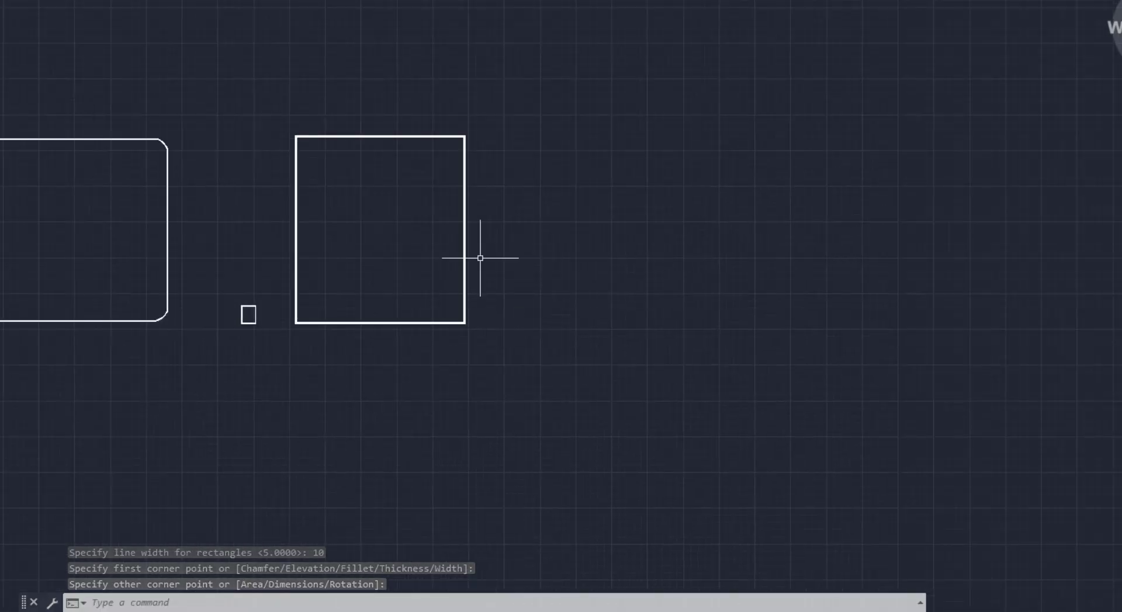
key(Return)
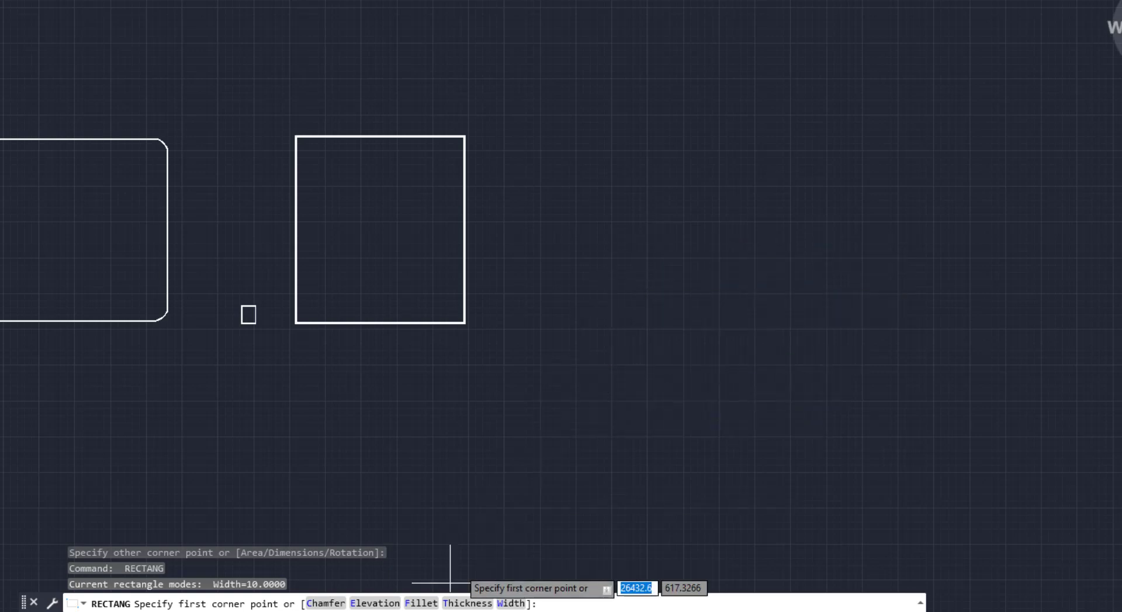
click(466, 605)
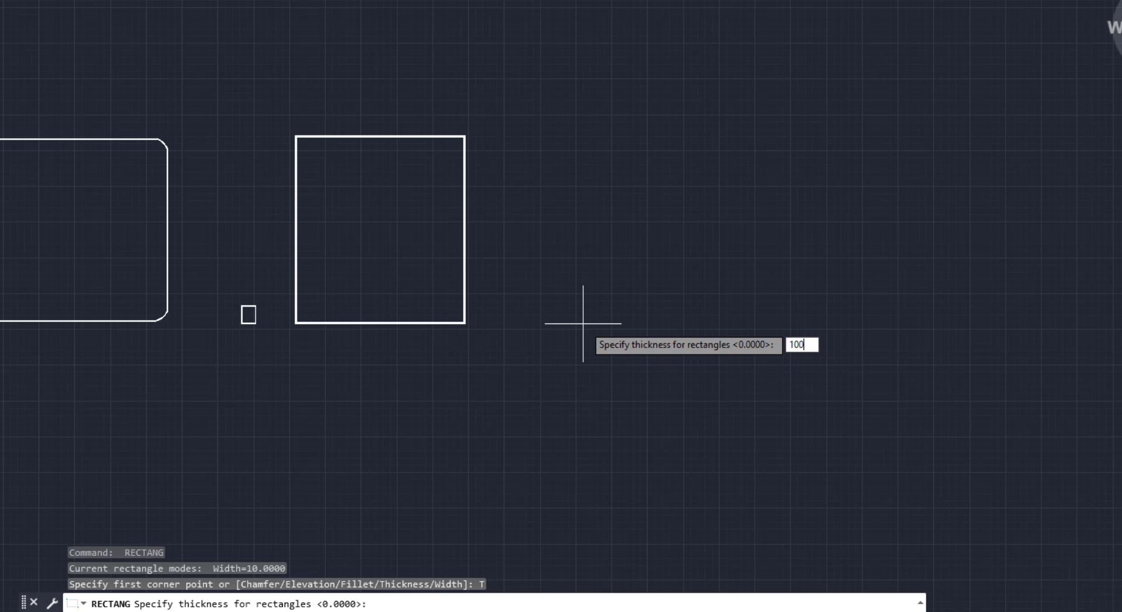
key(Return)
click(569, 322)
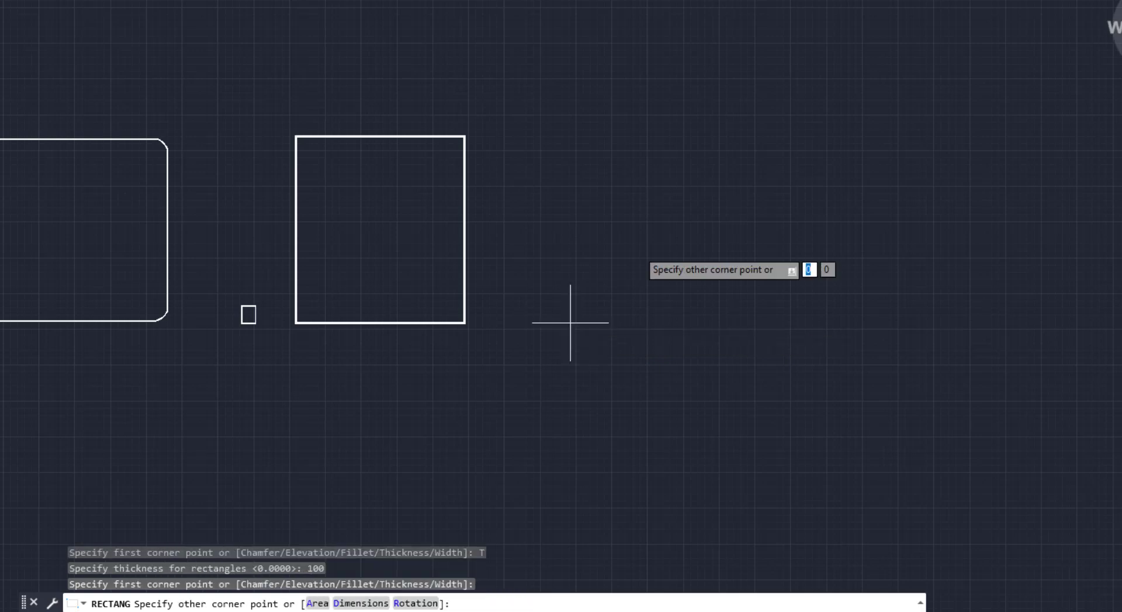
click(788, 133)
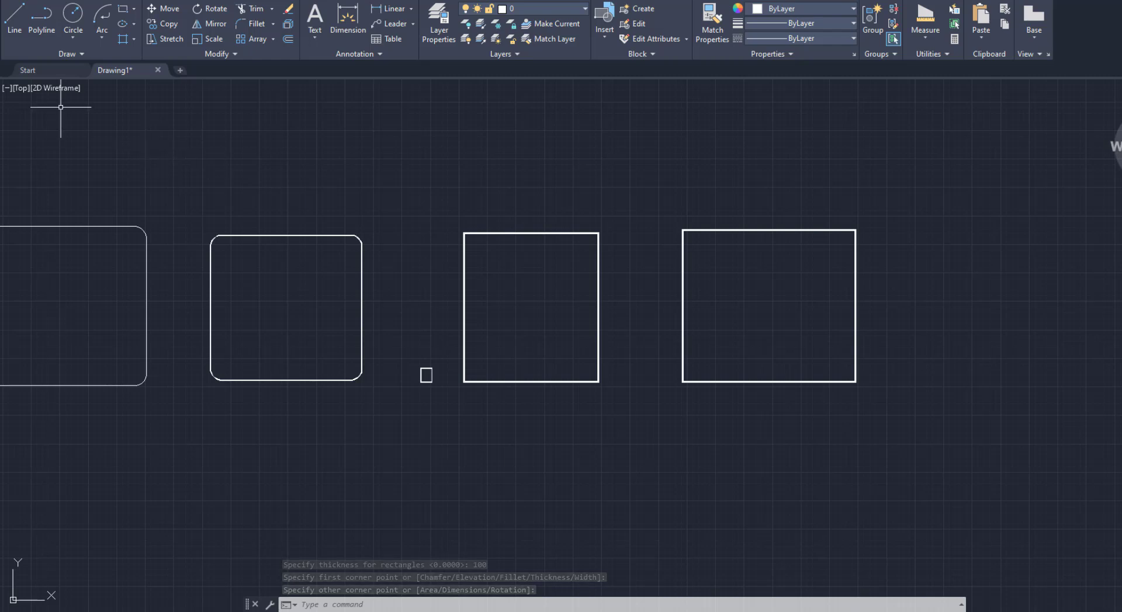
Examine the thickness of the newest rectangle in the SW Isometric view, and return to the Top view.
click(21, 89)
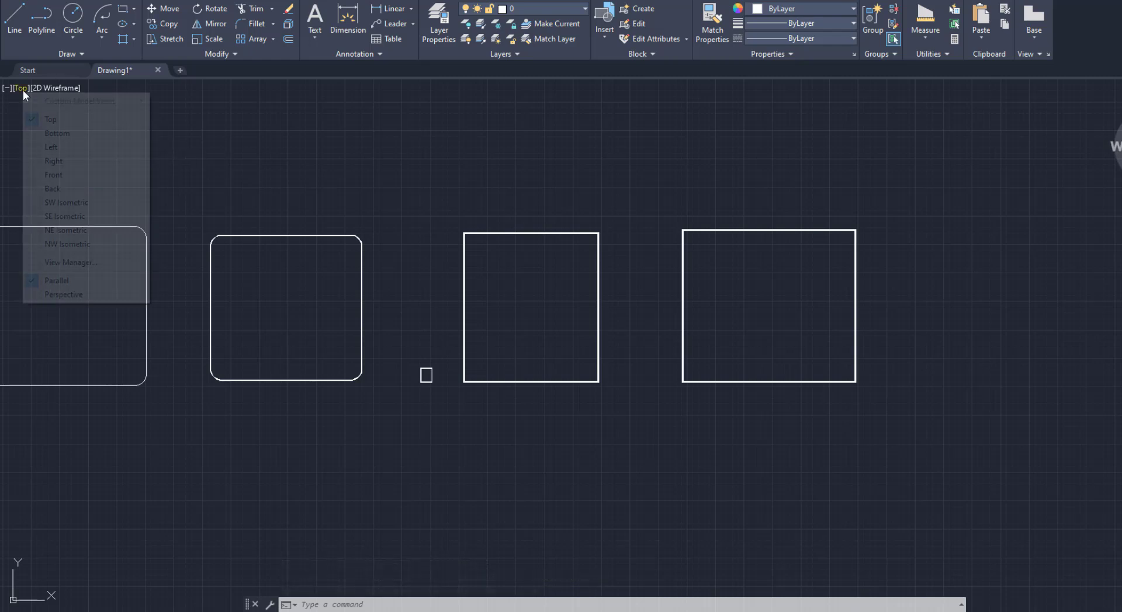
click(67, 204)
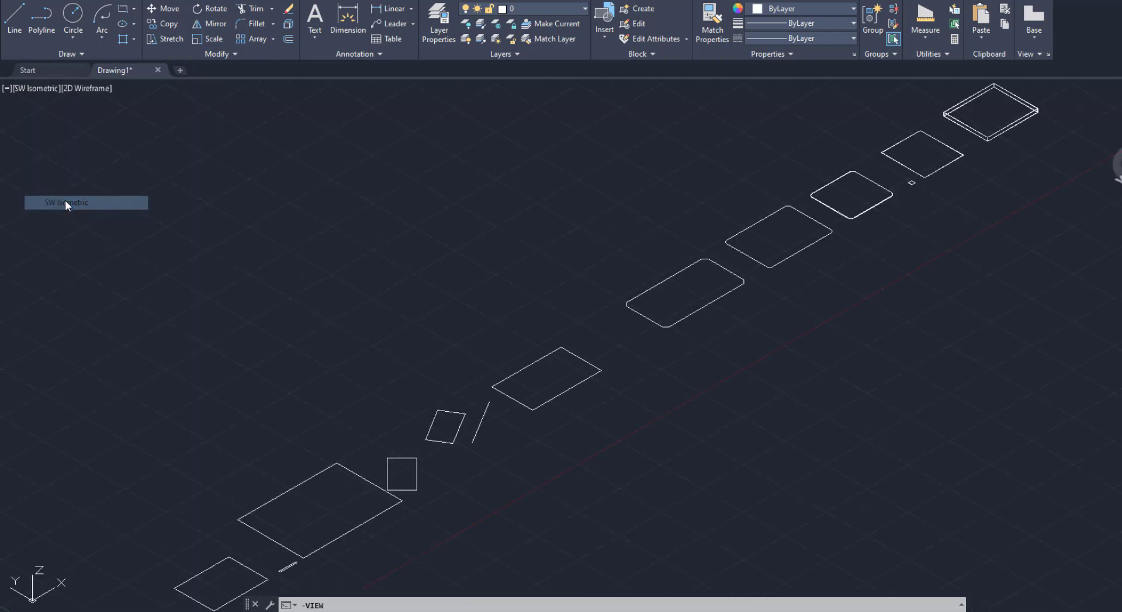
middle_drag(1002, 149, 768, 325)
scroll(790, 272, up, 2)
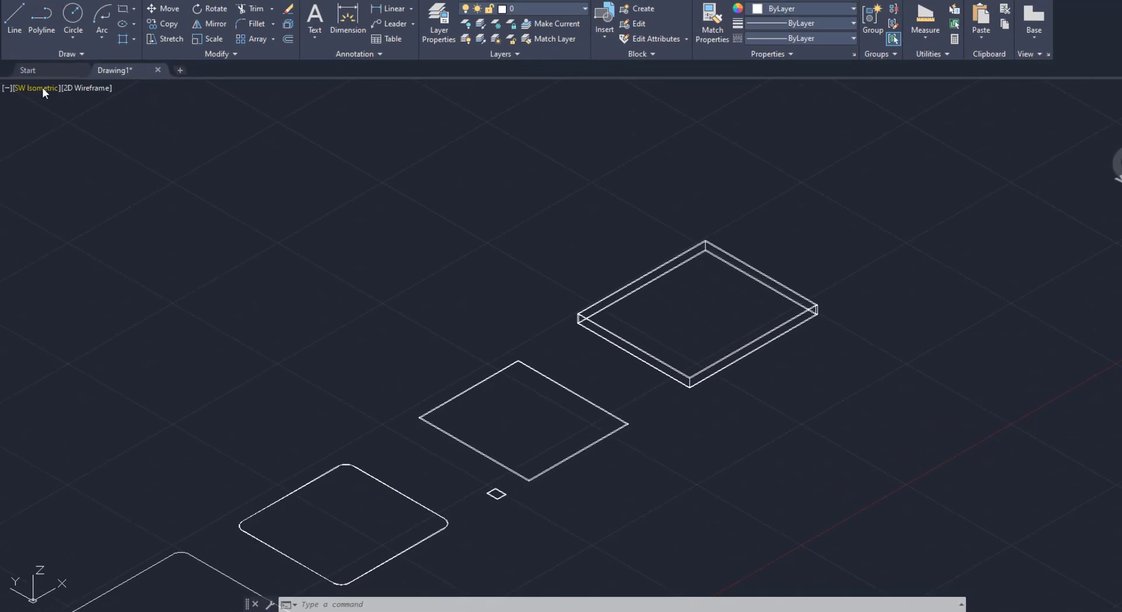
click(43, 89)
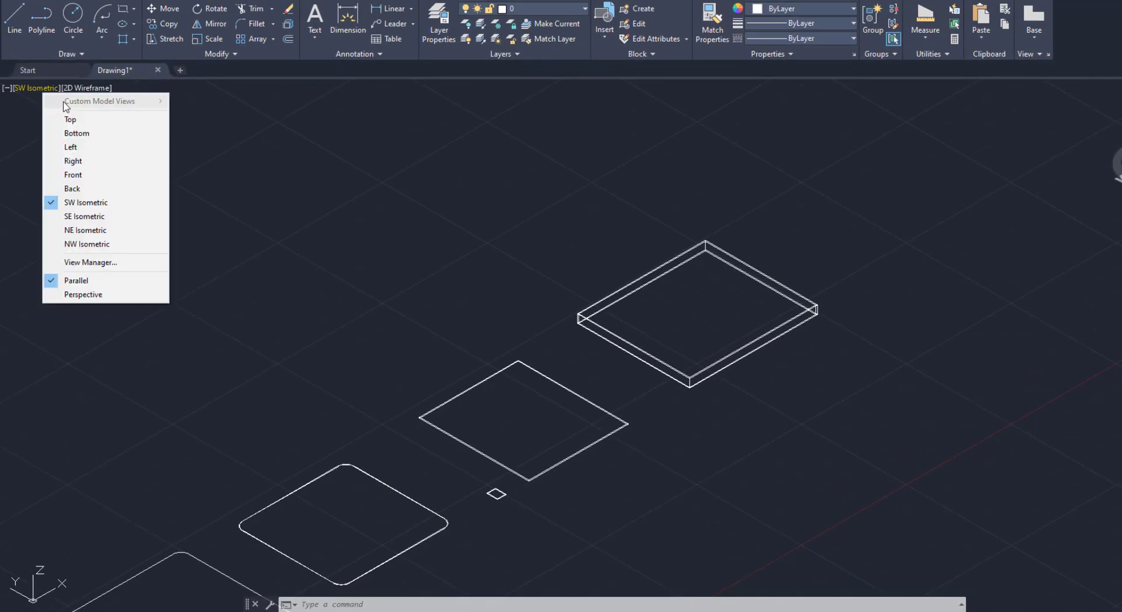
click(76, 119)
Draw a freehand rectangle at the right end of the row, with the rectangle elevation set to 100.
mouse_move(803, 338)
middle_down()
mouse_move(858, 358)
mouse_move(461, 349)
mouse_move(380, 358)
middle_up()
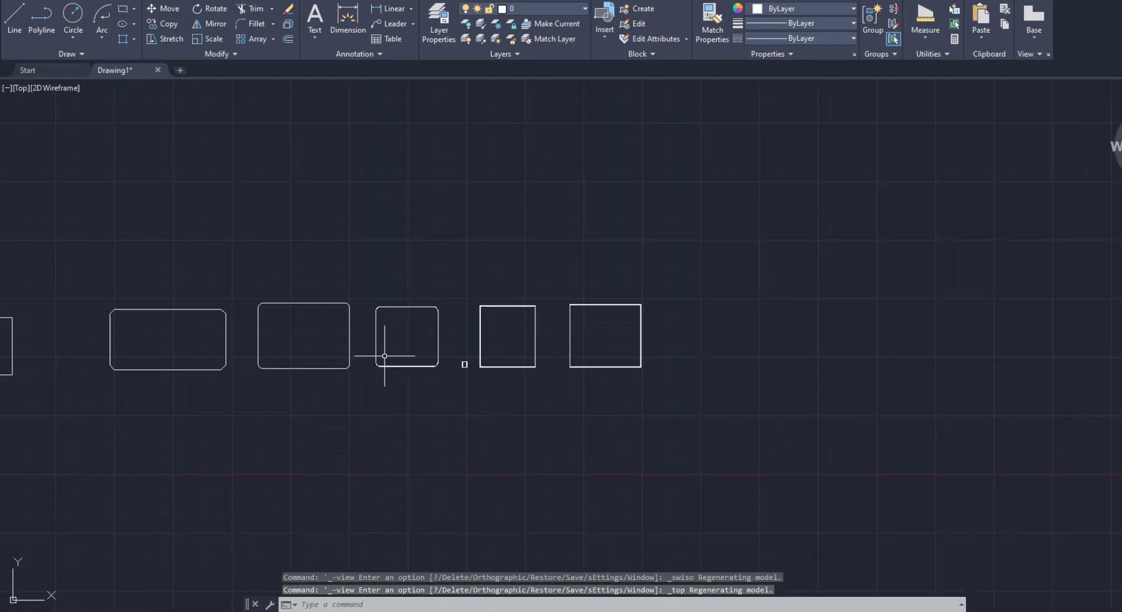
click(123, 10)
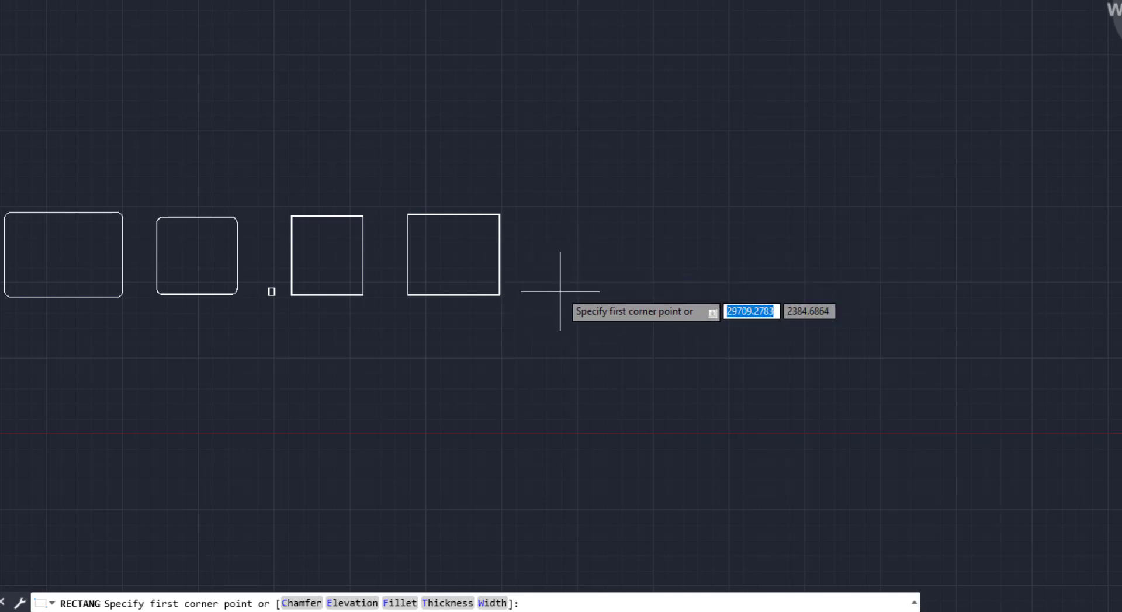
click(352, 603)
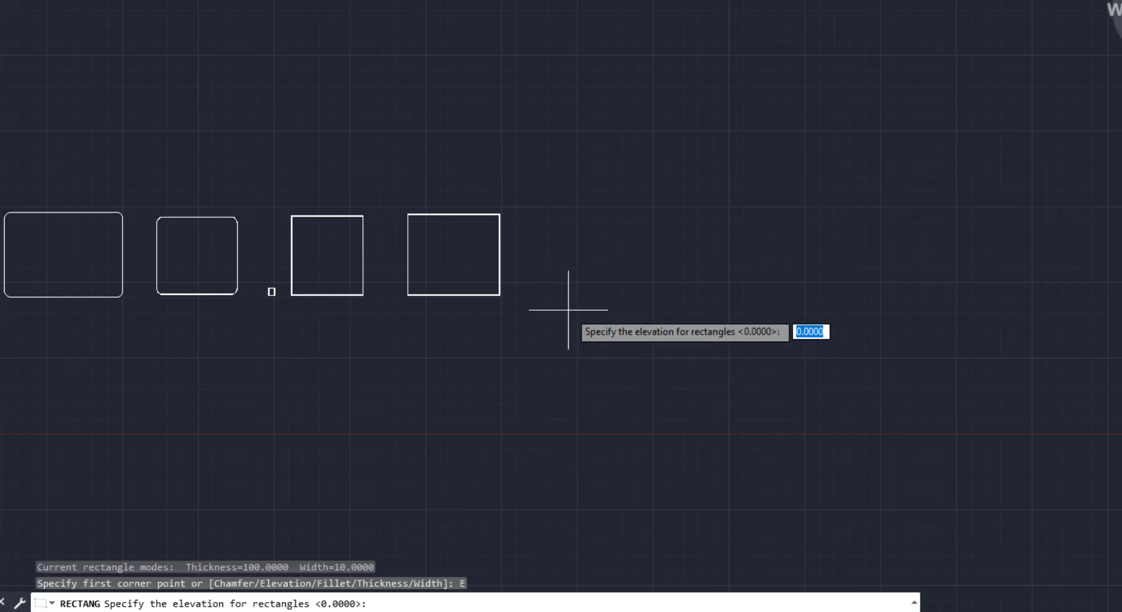
key(Return)
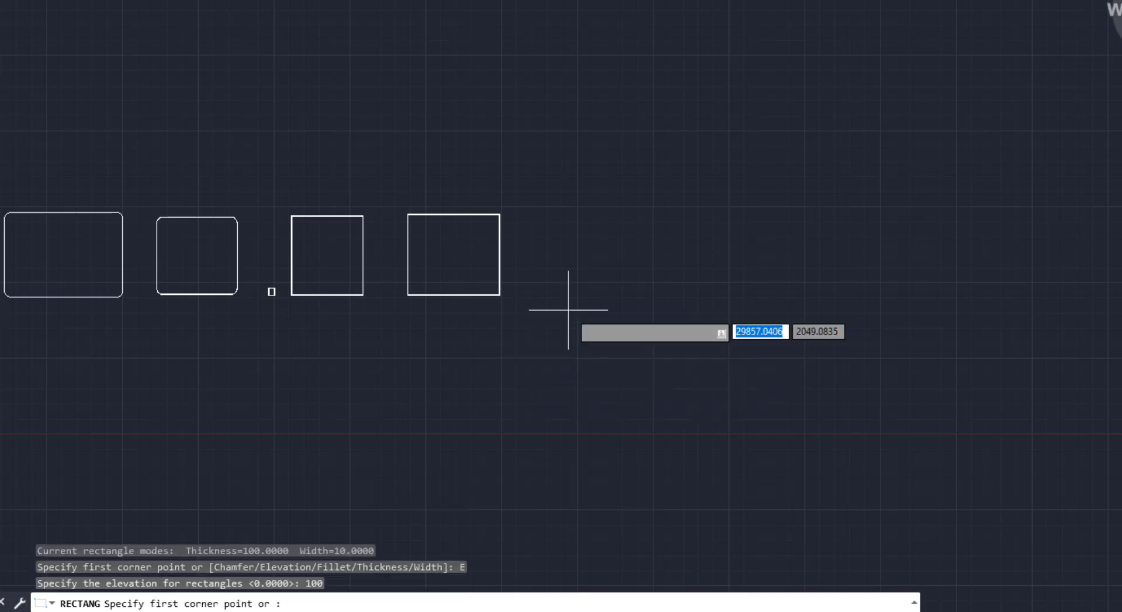
click(530, 295)
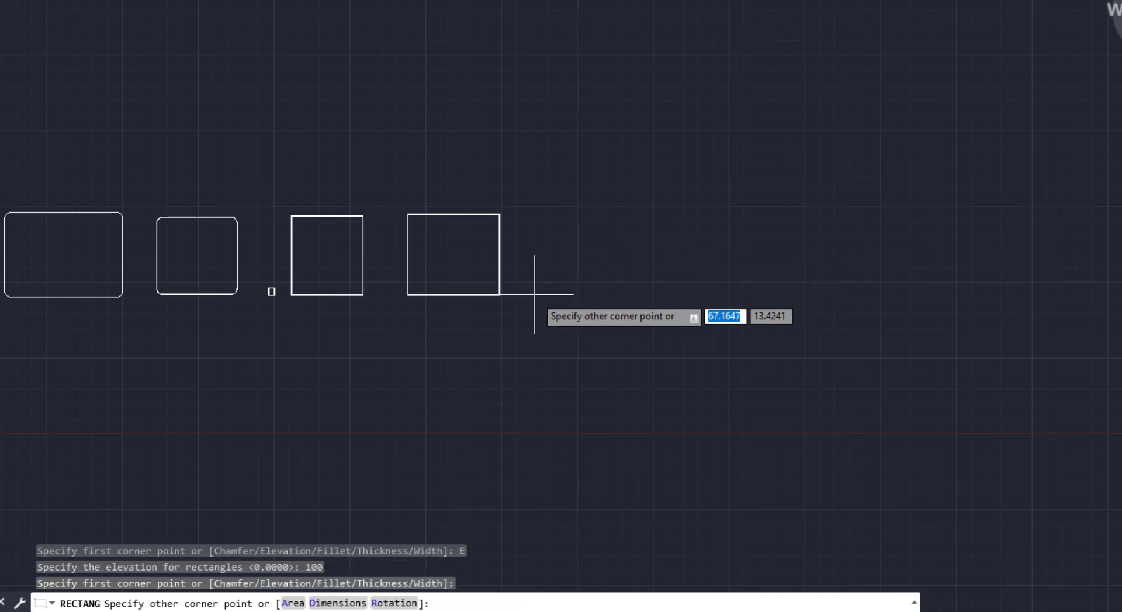
click(641, 211)
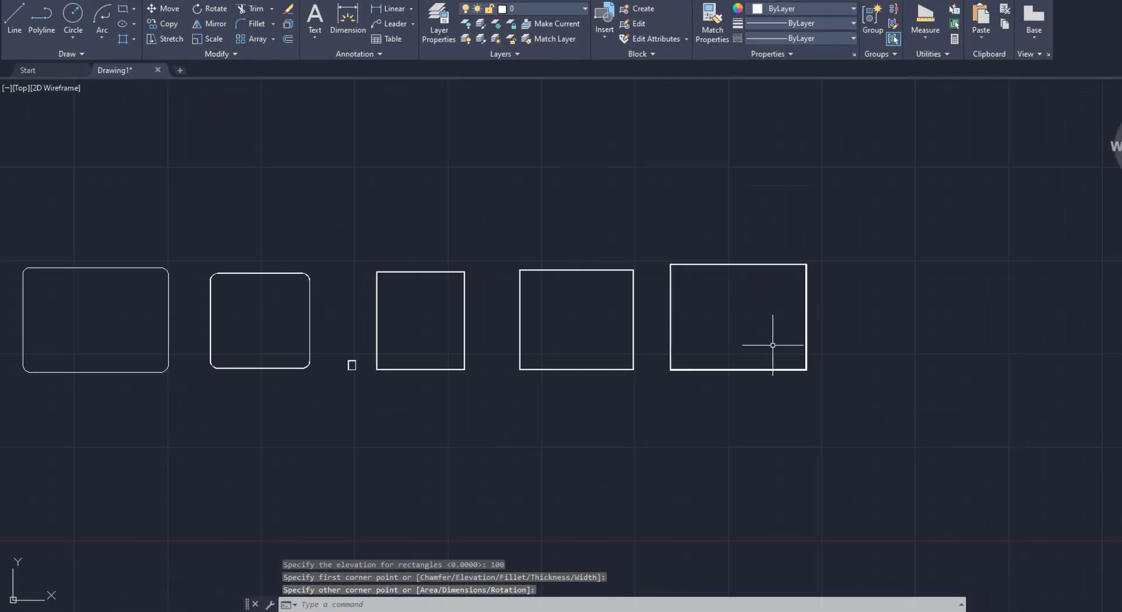
Compare the heights of the last two rectangles in the Front view, and return to the Top view.
click(22, 88)
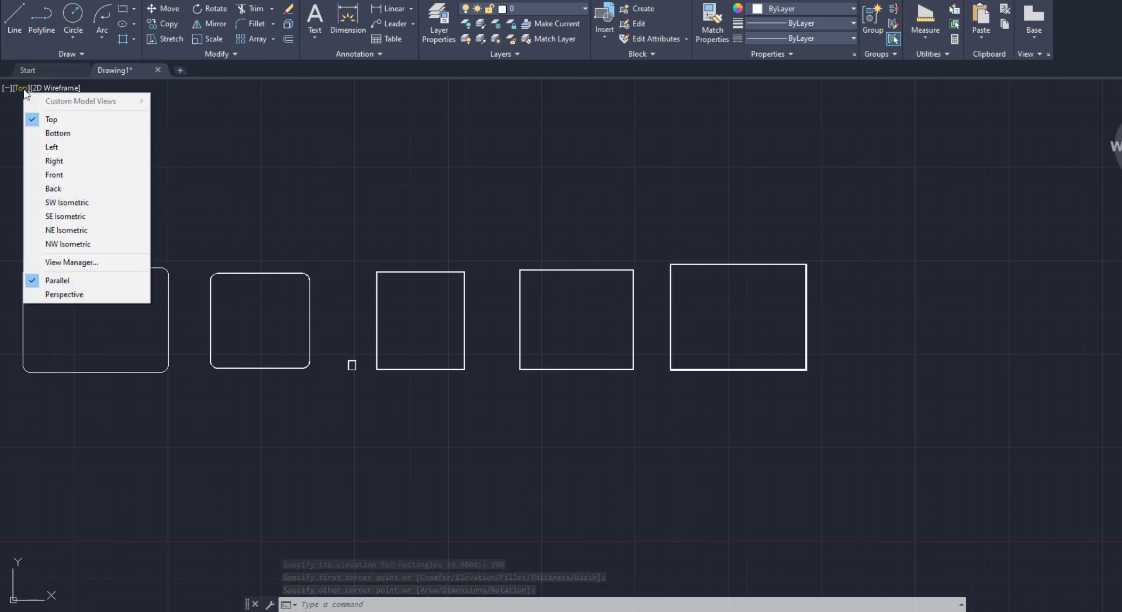
click(54, 175)
middle_drag(994, 404, 728, 404)
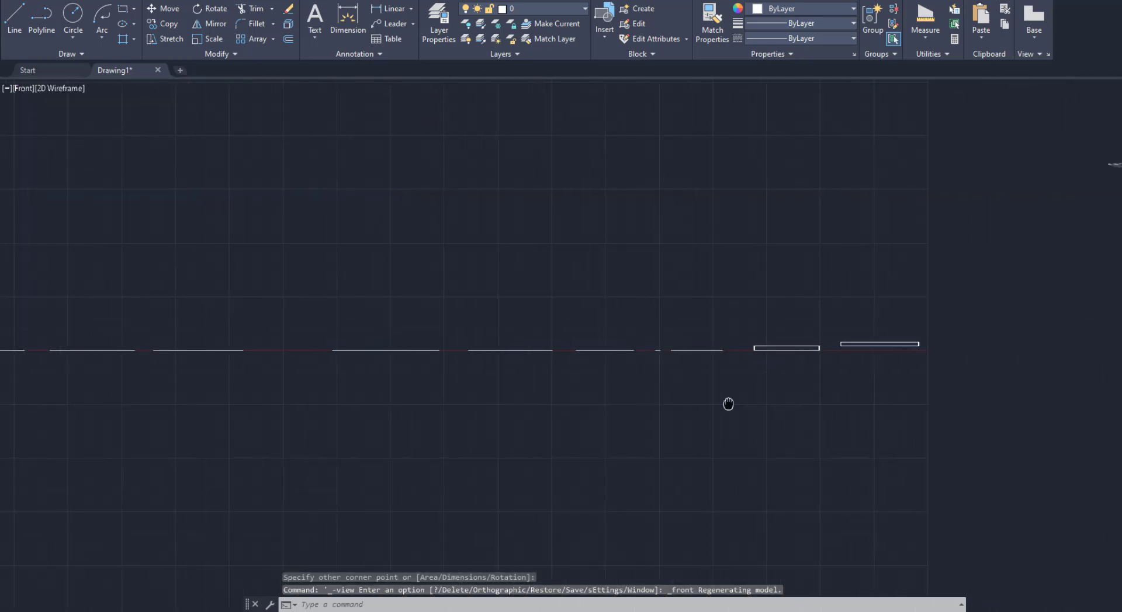
scroll(905, 343, up, 4)
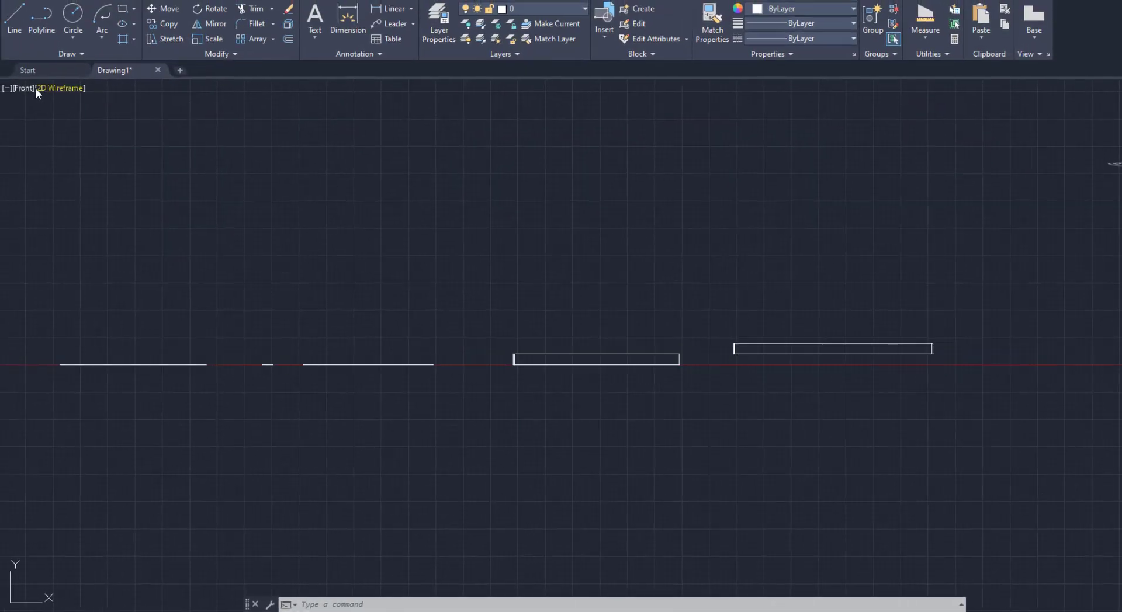
click(23, 87)
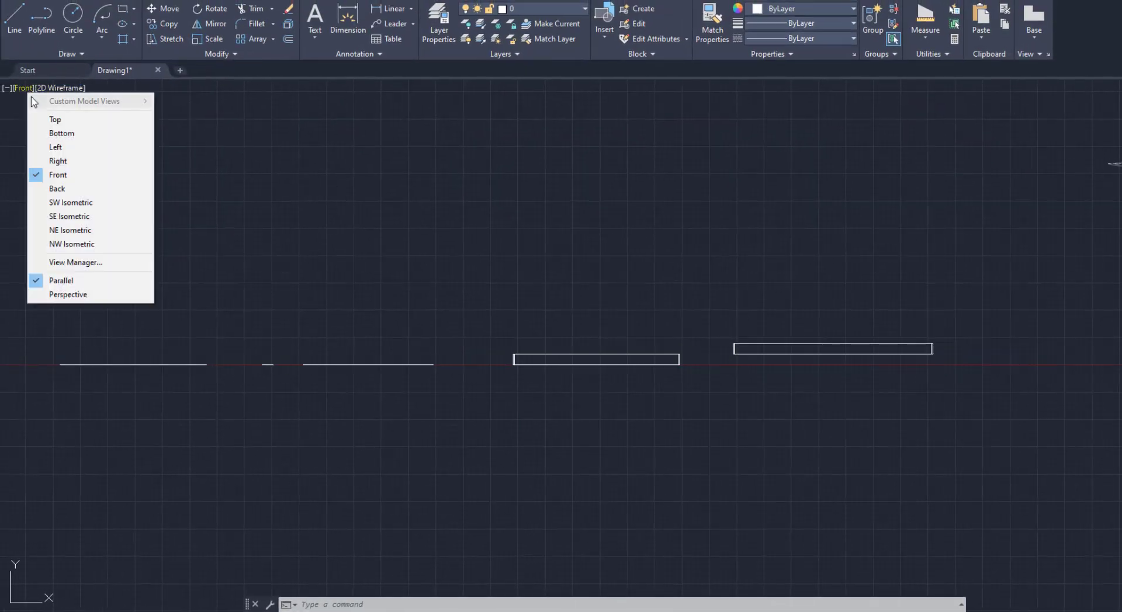
click(58, 120)
Draw a freehand rectangle about 1600 by 1250 to the right of the elevated one, with the line width set to 0.
scroll(558, 283, down, 2)
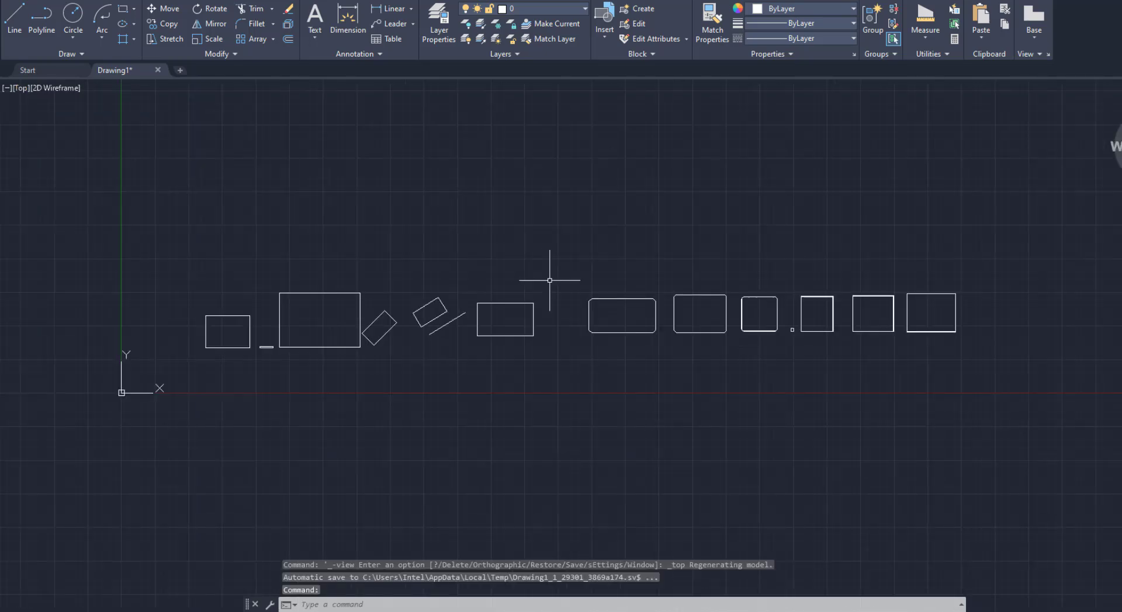
middle_drag(1029, 336, 773, 343)
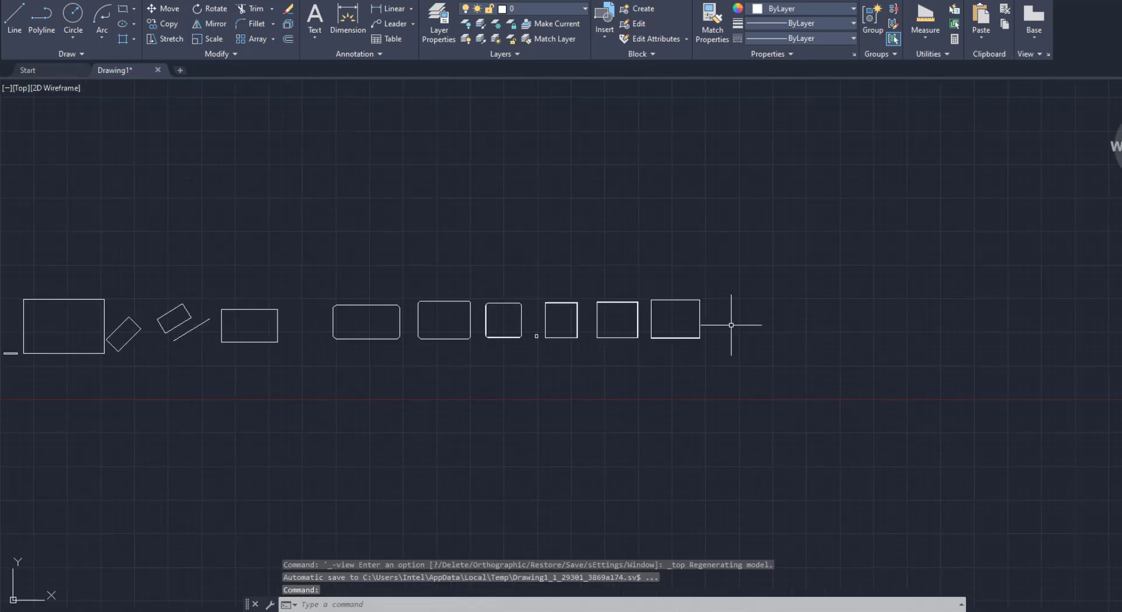
scroll(731, 325, up, 2)
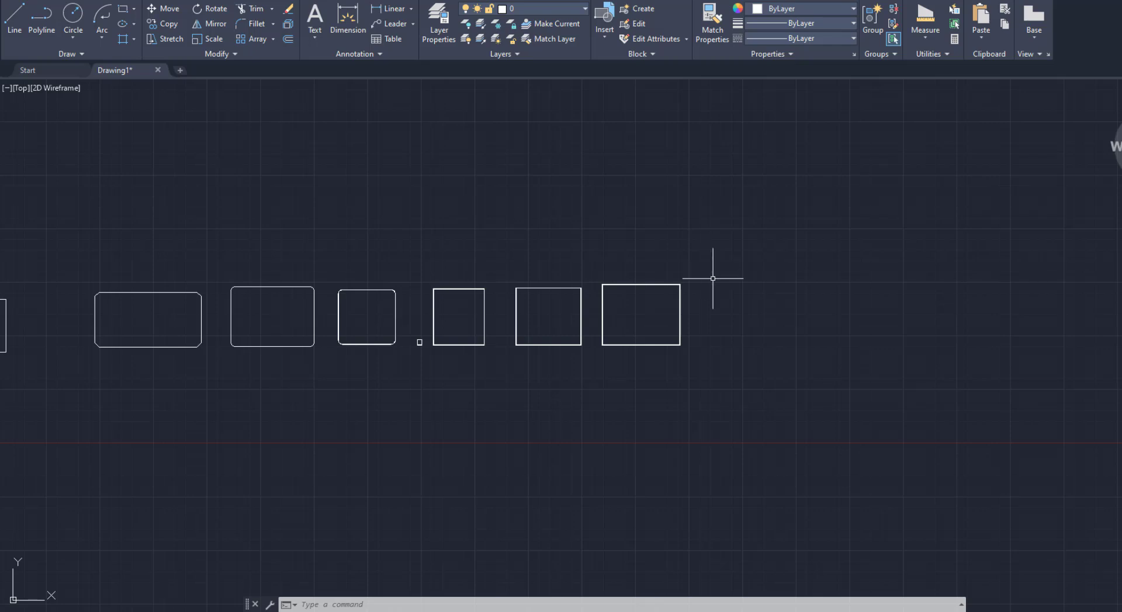
middle_drag(726, 317, 683, 320)
scroll(659, 319, up, 2)
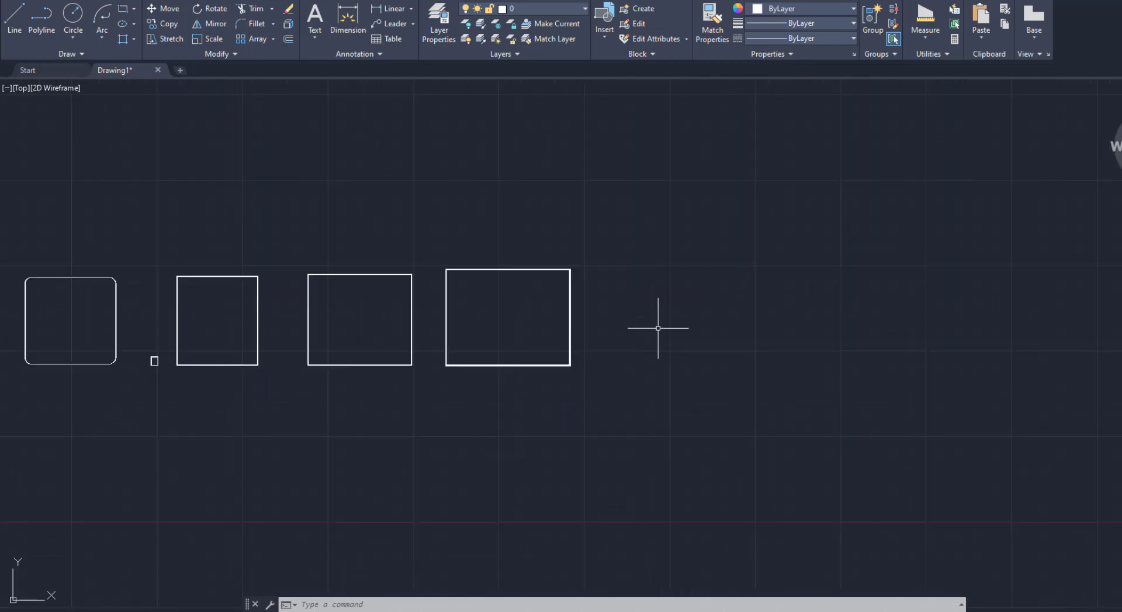
click(122, 10)
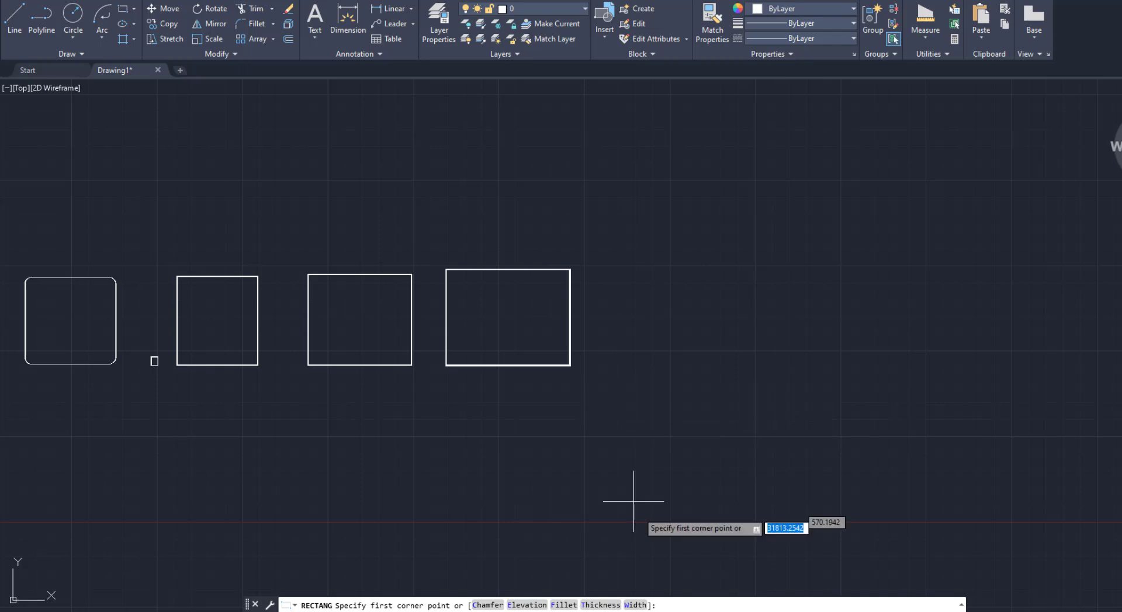
click(635, 605)
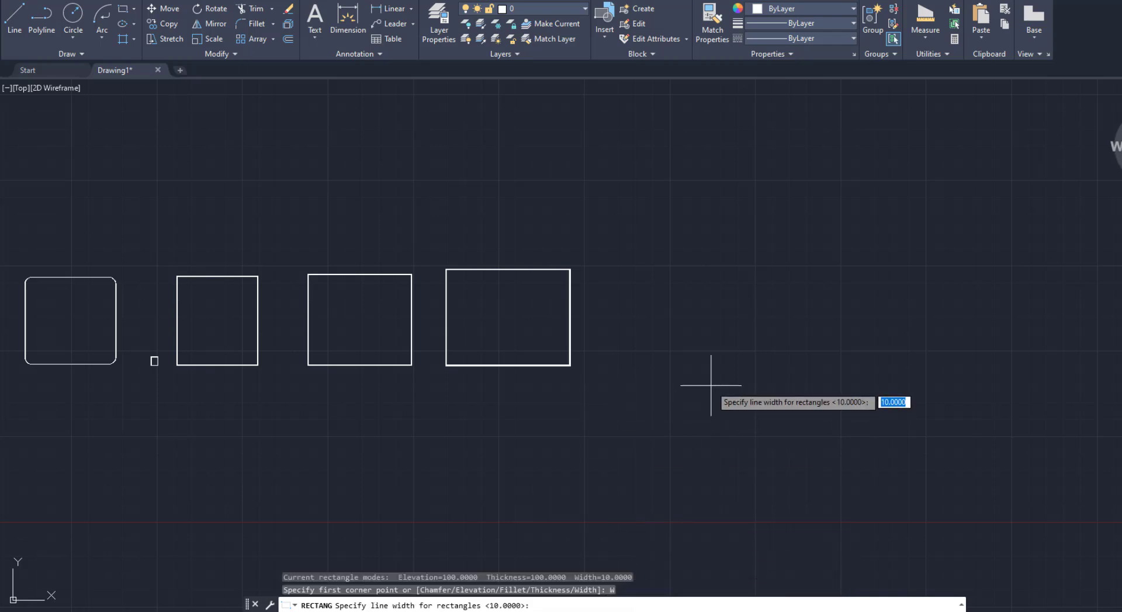
key(Return)
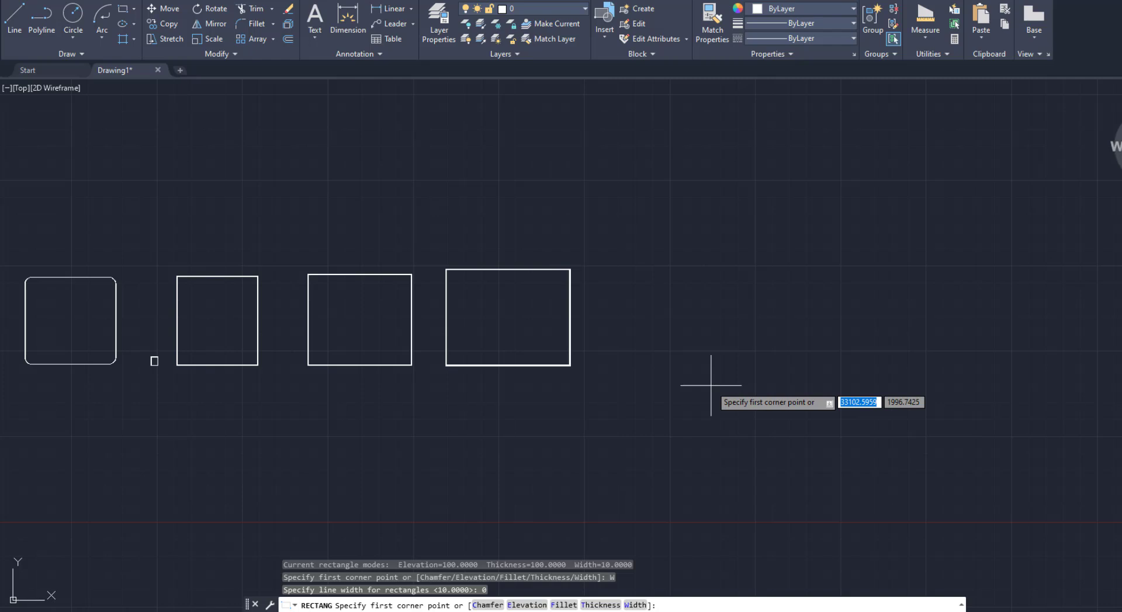
click(625, 358)
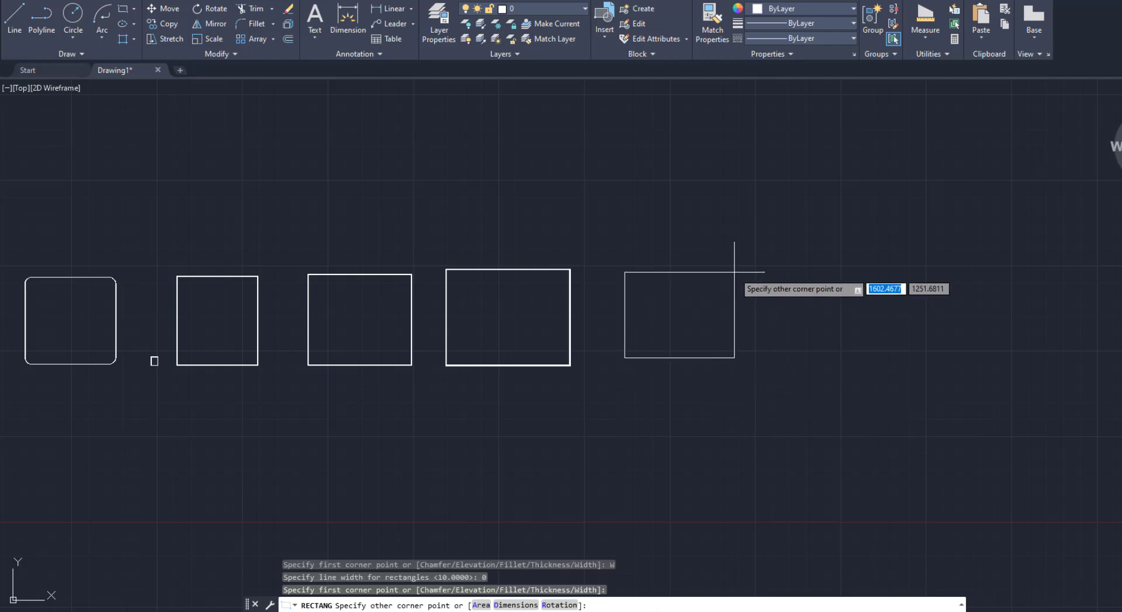
click(733, 271)
Draw a freehand rectangle to the right of the last one, with the rectangle thickness set to 0.
key(Return)
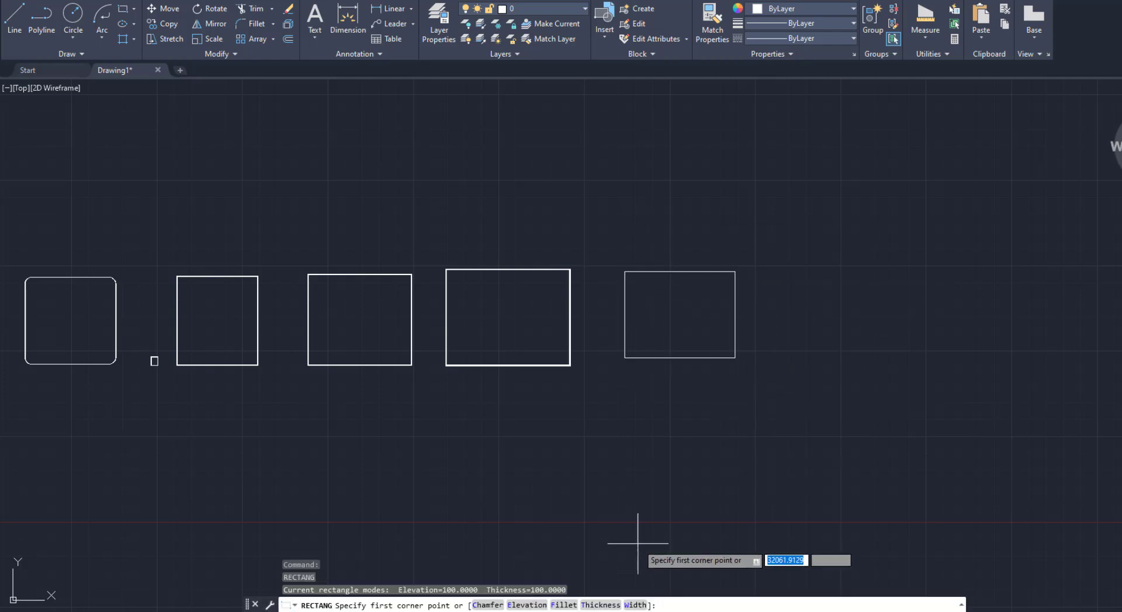
click(602, 606)
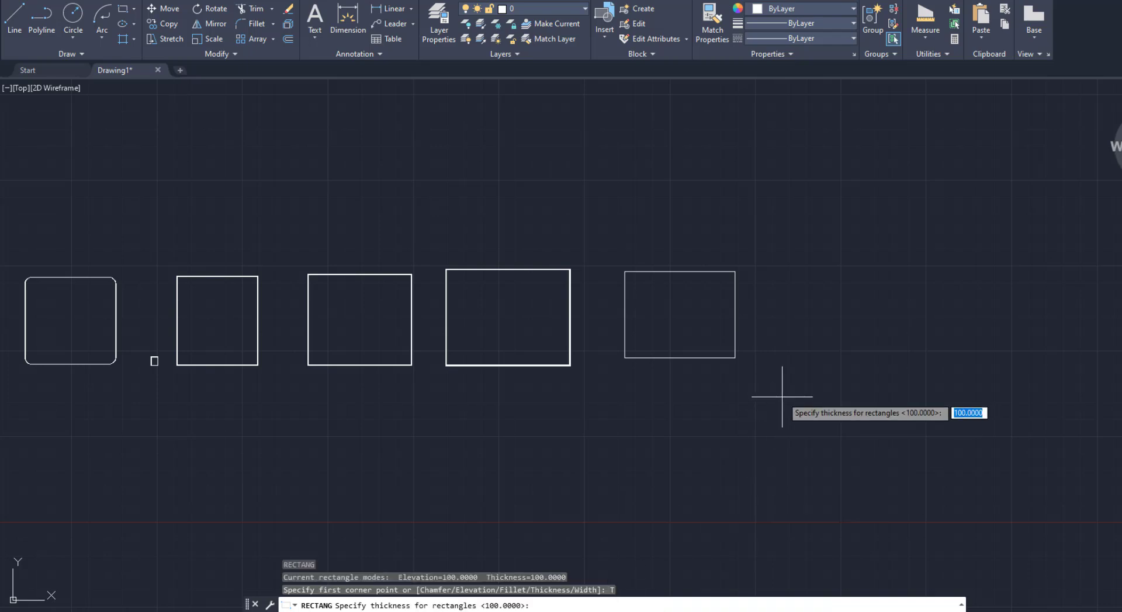
text(0)
key(Return)
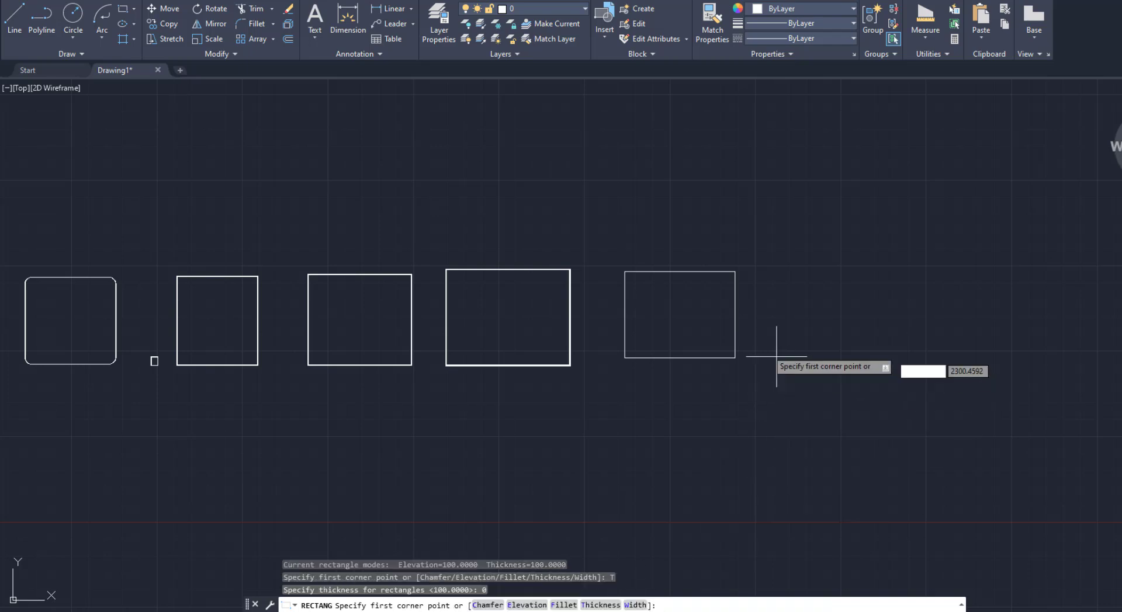
click(760, 356)
click(852, 272)
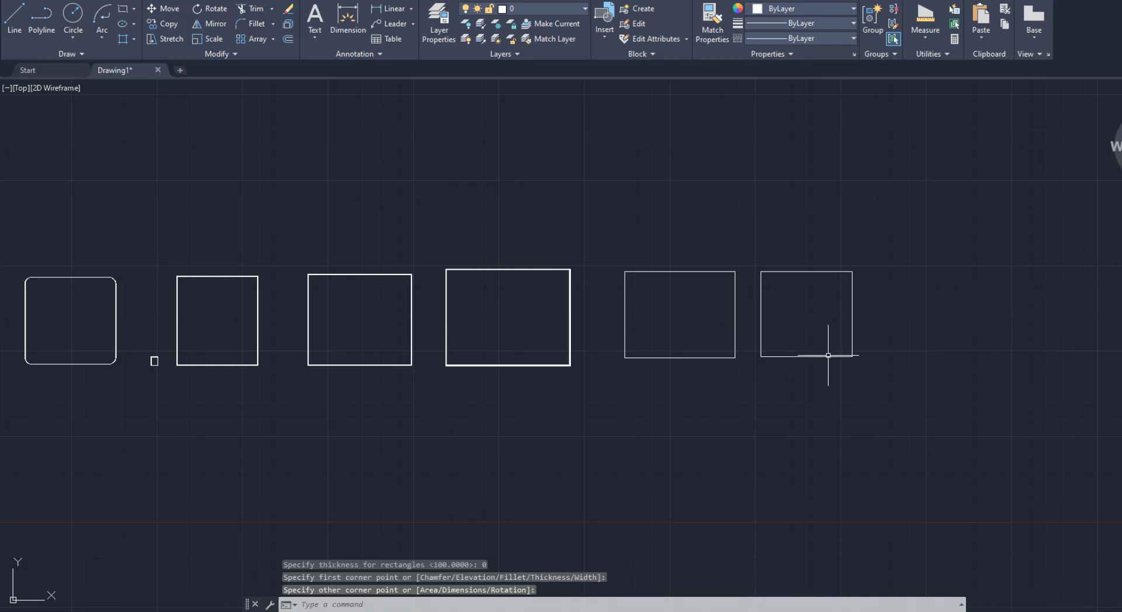
Draw another freehand rectangle at the right end of the row, with the rectangle elevation set to 0.
key(Return)
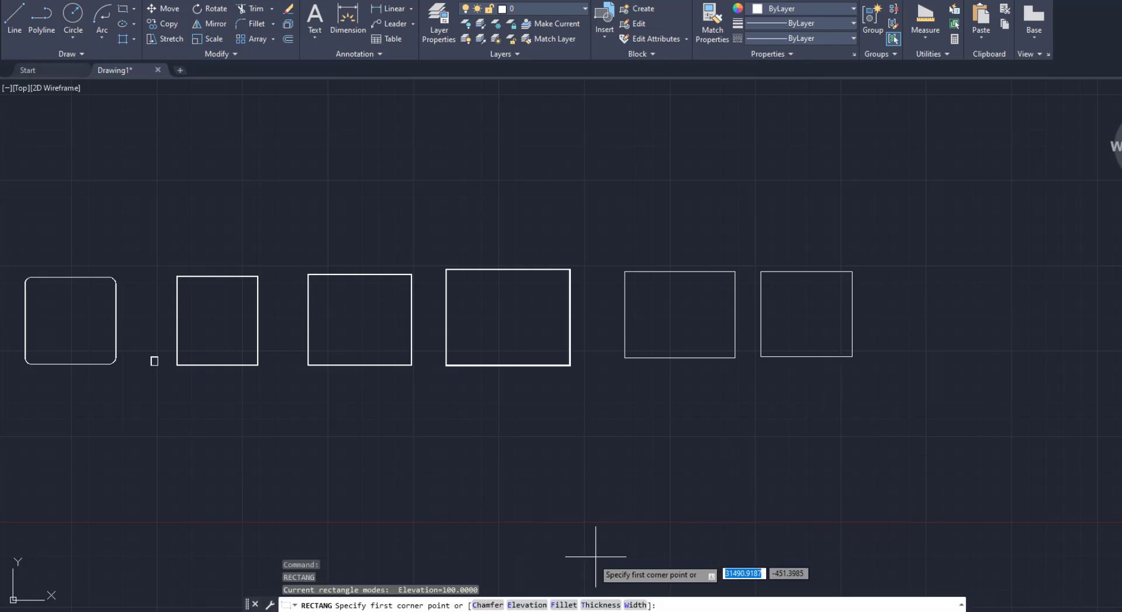
text(e)
key(Return)
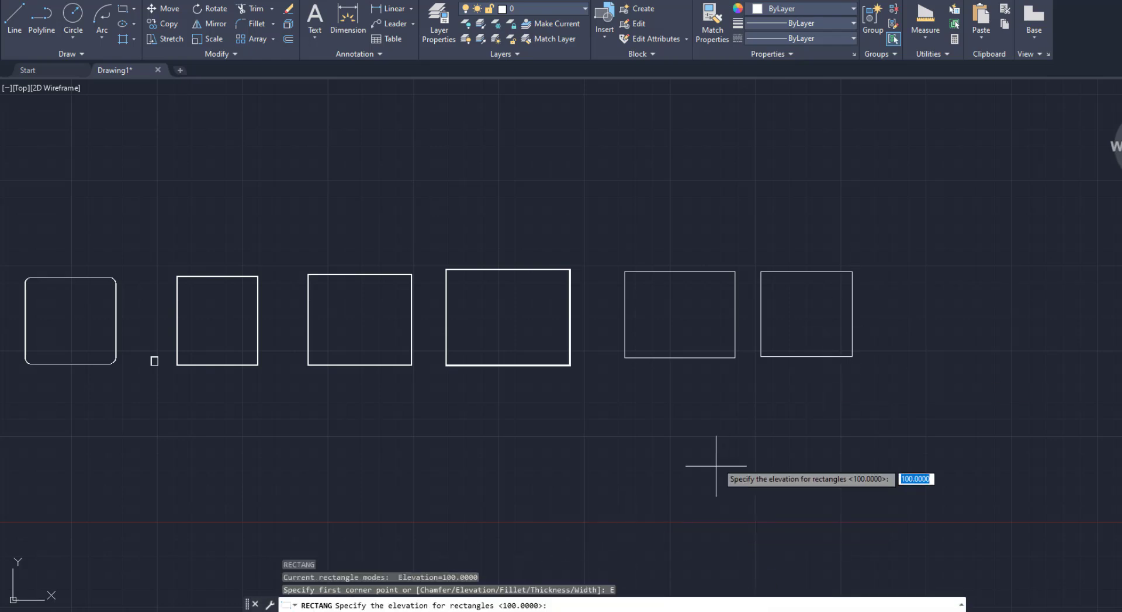
key(Return)
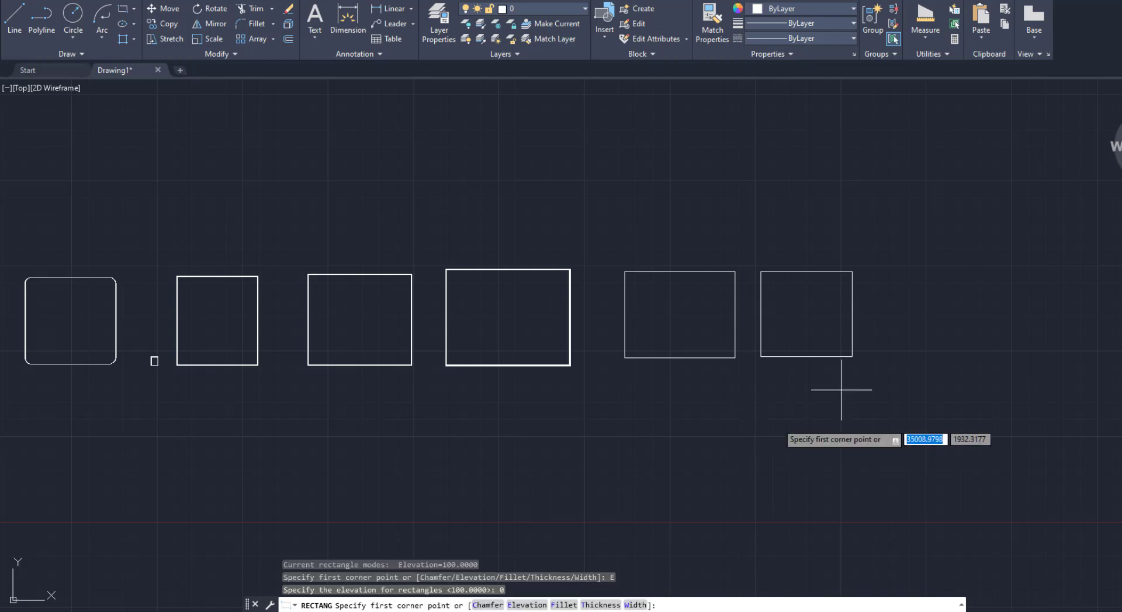
click(878, 359)
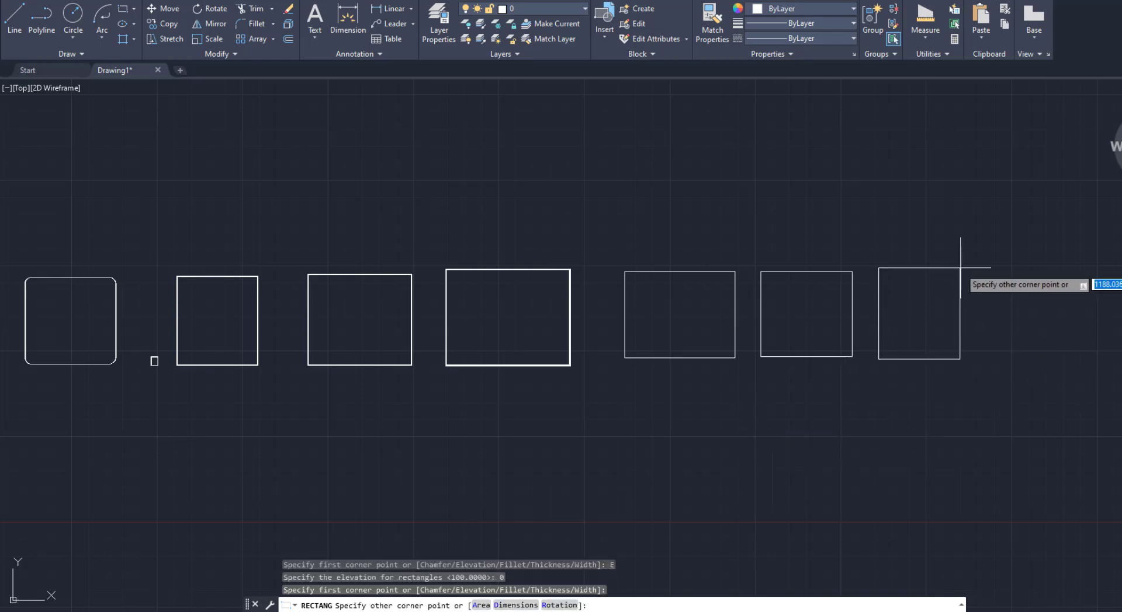
click(971, 267)
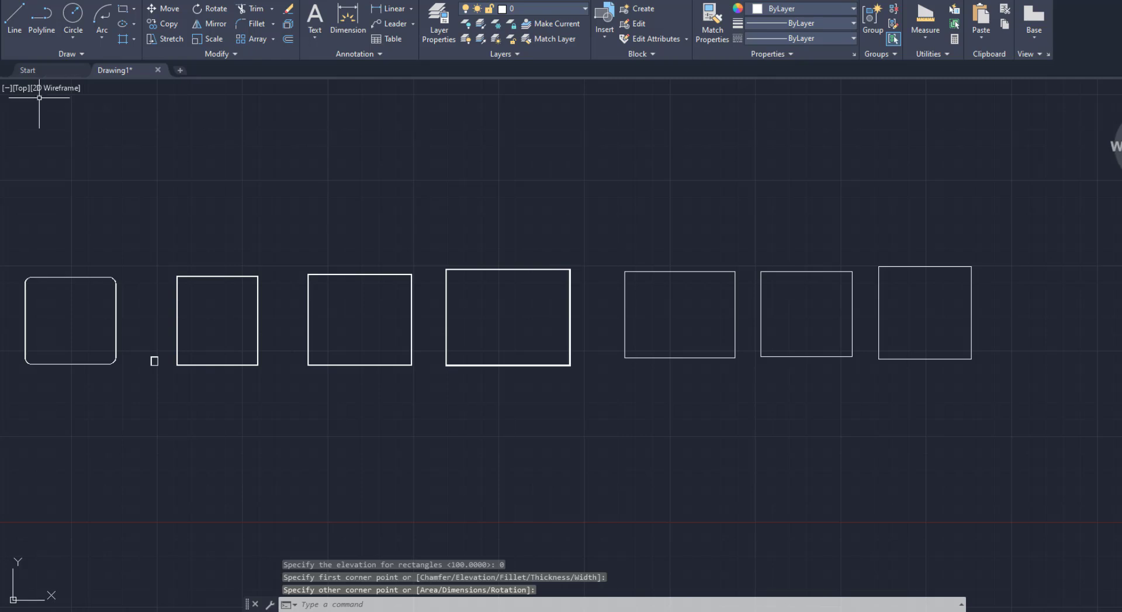
Compare the newest rectangles with the earlier ones in the SW Isometric view, and return to the Top view.
click(20, 91)
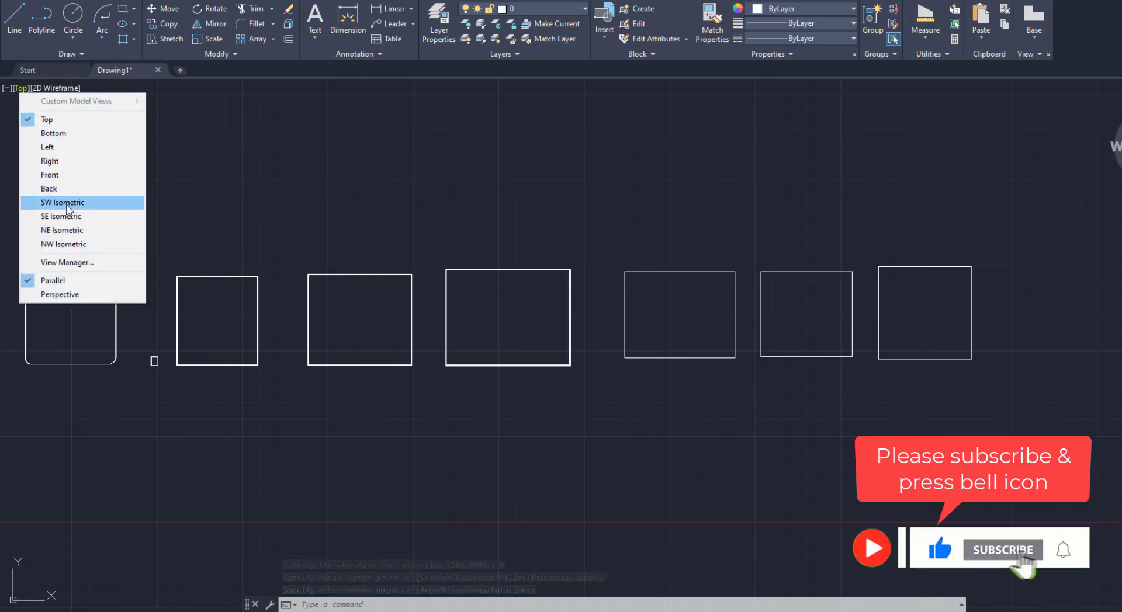
click(68, 204)
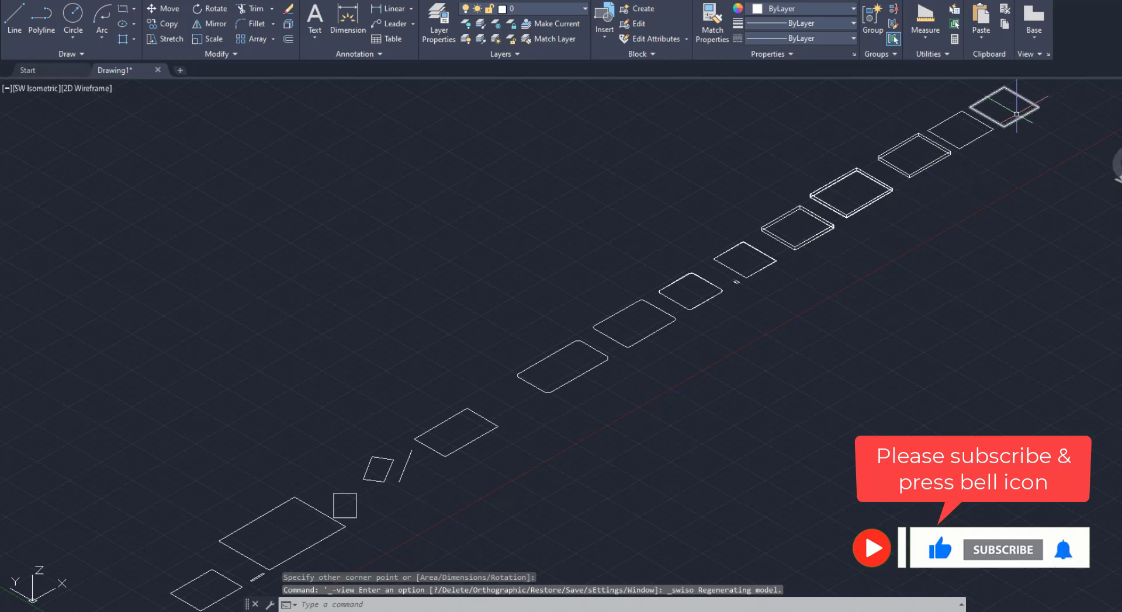
click(35, 89)
click(61, 119)
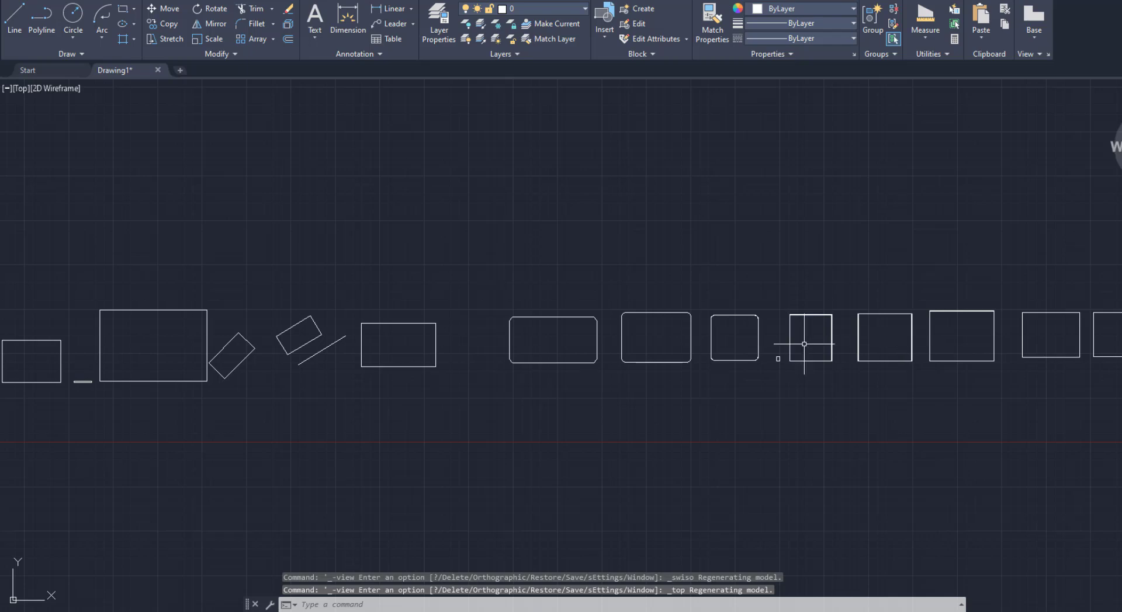
middle_drag(778, 359, 526, 349)
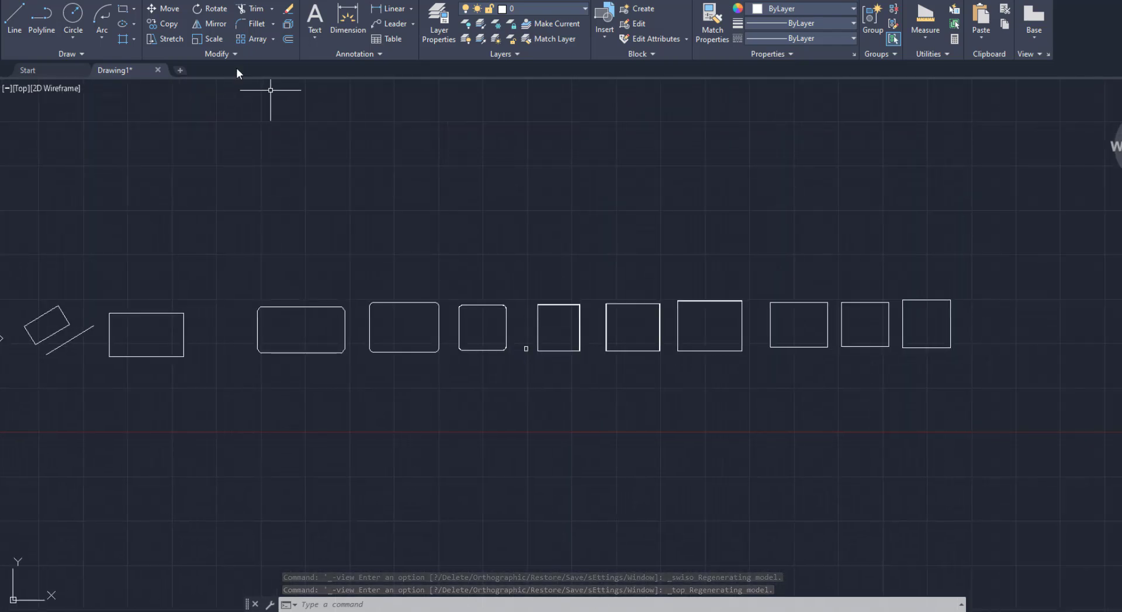
Show the additional drawing tools.
click(84, 54)
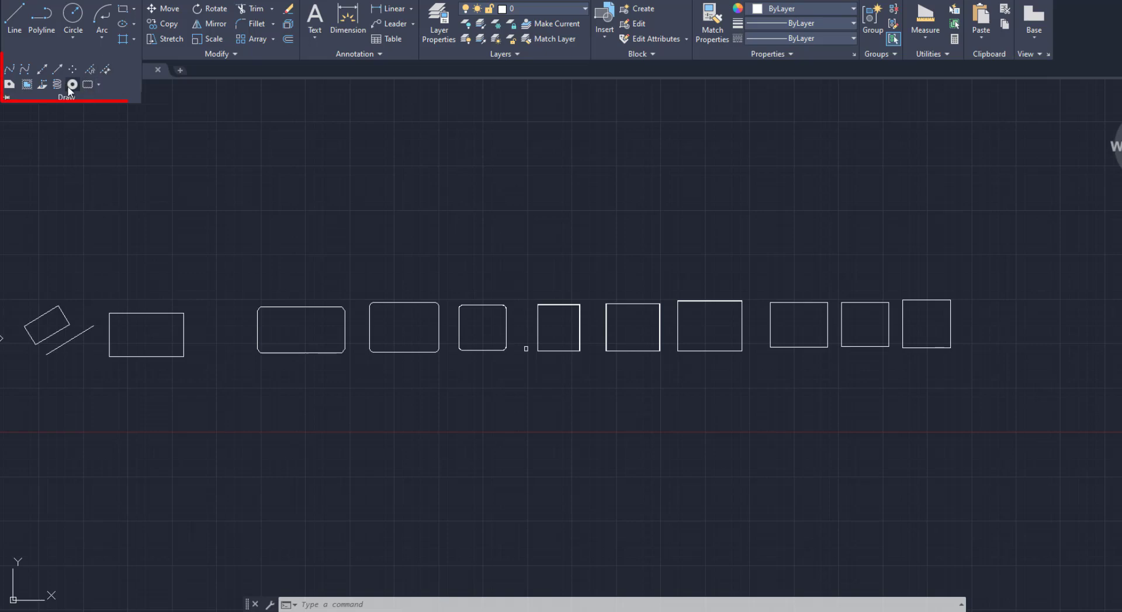